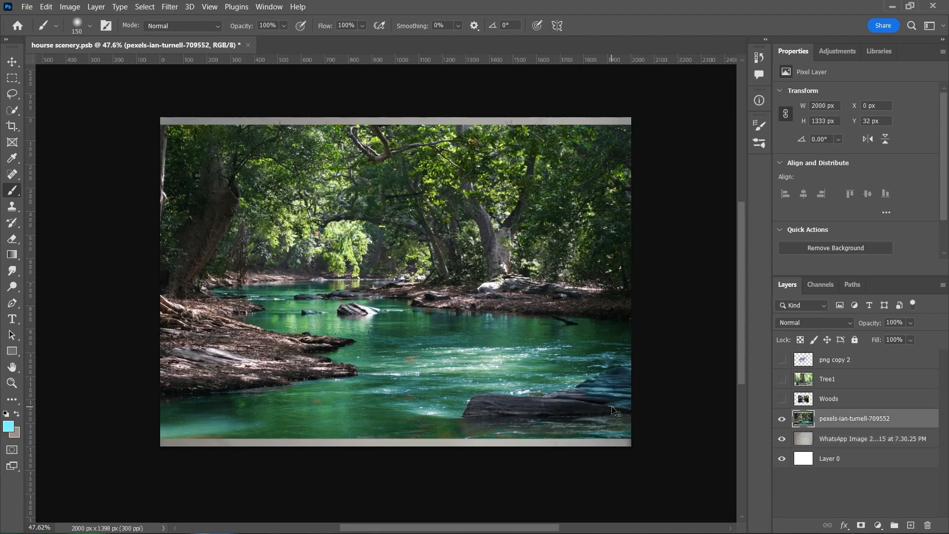
# Scale the pexels-ian-turnell-709552 river photo up to 2098 × 1398 px so it covers the canvas height
pyautogui.moveTo(395, 122); pyautogui.dragTo(396, 117)
pyautogui.moveTo(398, 439); pyautogui.dragTo(399, 446)
pyautogui.moveTo(492, 359); pyautogui.dragTo(500, 359)
pyautogui.press('Return')
pyautogui.hscroll(1, 525, 396)
pyautogui.hscroll(-1, 470, 346)
pyautogui.scroll(2, 388, 278)
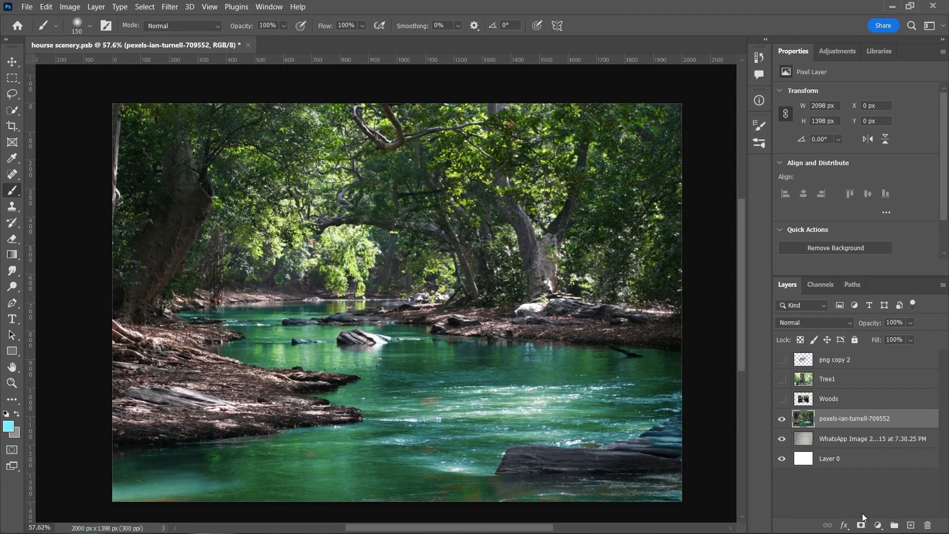
# Add a layer mask to the river photo and paint out the forest above the riverbanks with a 150 px soft black brush
pyautogui.click(861, 525)
pyautogui.scroll(4, 198, 248)
pyautogui.moveTo(269, 256)
pyautogui.mouseDown()
pyautogui.moveTo(128, 267)
pyautogui.moveTo(94, 279)
pyautogui.moveTo(203, 201)
pyautogui.moveTo(105, 232)
pyautogui.moveTo(524, 254)
pyautogui.moveTo(198, 242)
pyautogui.mouseUp()
pyautogui.scroll(2, 198, 242)
pyautogui.moveTo(440, 191); pyautogui.dragTo(106, 176)
pyautogui.hscroll(5, 223, 195)
pyautogui.scroll(-1, 224, 195)
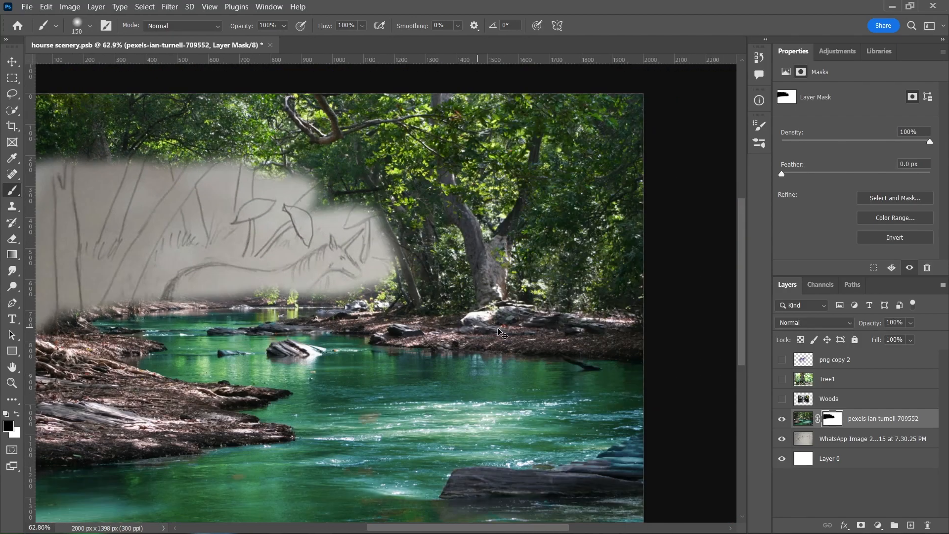
pyautogui.moveTo(695, 306)
pyautogui.mouseDown()
pyautogui.moveTo(455, 270)
pyautogui.moveTo(397, 278)
pyautogui.moveTo(272, 254)
pyautogui.moveTo(369, 214)
pyautogui.moveTo(633, 289)
pyautogui.moveTo(600, 232)
pyautogui.moveTo(646, 238)
pyautogui.moveTo(625, 124)
pyautogui.moveTo(511, 104)
pyautogui.moveTo(455, 124)
pyautogui.moveTo(451, 200)
pyautogui.moveTo(376, 194)
pyautogui.mouseUp()
pyautogui.scroll(-5, 569, 249)
pyautogui.moveTo(254, 151)
pyautogui.mouseDown()
pyautogui.moveTo(173, 106)
pyautogui.moveTo(346, 143)
pyautogui.moveTo(390, 133)
pyautogui.mouseUp()
pyautogui.scroll(5, 544, 325)
pyautogui.scroll(-2, 661, 213)
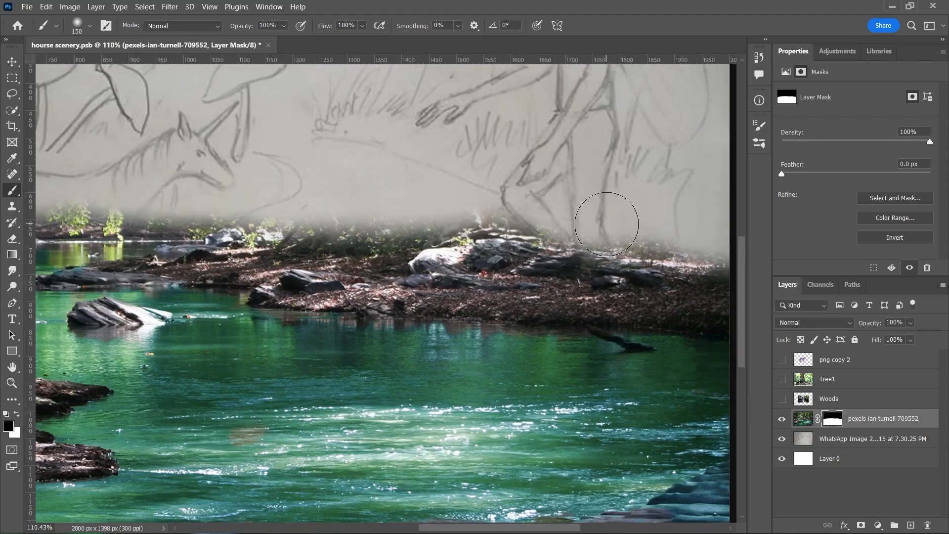
# Mask out the remaining foliage along the river photo's far bank and reduce the brush size to 50 px
pyautogui.moveTo(670, 245); pyautogui.dragTo(99, 222)
pyautogui.press('[')
pyautogui.press('[')
pyautogui.hscroll(-2, 325, 216)
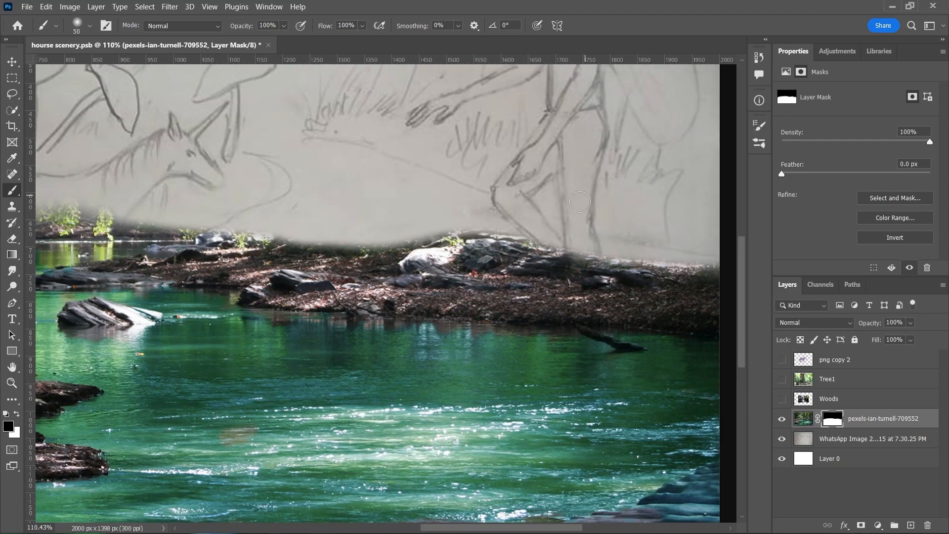
pyautogui.scroll(-8, 588, 239)
pyautogui.hscroll(1, 612, 339)
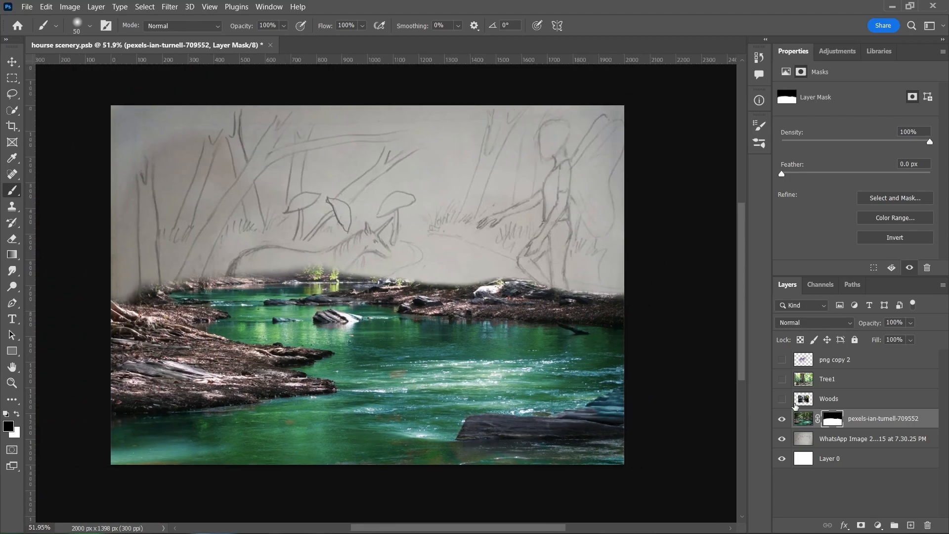
# Show the Woods layer and enlarge and reposition it so it covers the whole canvas
pyautogui.click(782, 399)
pyautogui.click(806, 399)
pyautogui.hscroll(-1, 673, 408)
pyautogui.hotkey('ctrl', 't')
pyautogui.moveTo(387, 190); pyautogui.dragTo(372, 99)
pyautogui.moveTo(383, 384); pyautogui.dragTo(390, 425)
pyautogui.moveTo(636, 257); pyautogui.dragTo(663, 257)
pyautogui.moveTo(553, 321); pyautogui.dragTo(544, 303)
pyautogui.moveTo(880, 324); pyautogui.dragTo(866, 324)
pyautogui.moveTo(549, 315)
pyautogui.mouseDown()
pyautogui.moveTo(549, 283)
pyautogui.moveTo(531, 269)
pyautogui.moveTo(552, 282)
pyautogui.moveTo(554, 341)
pyautogui.mouseUp()
# Mask out the lower part of the Woods layer to reveal the river, and scale its photo down to 2024 × 1350 px
pyautogui.scroll(-2, 554, 341)
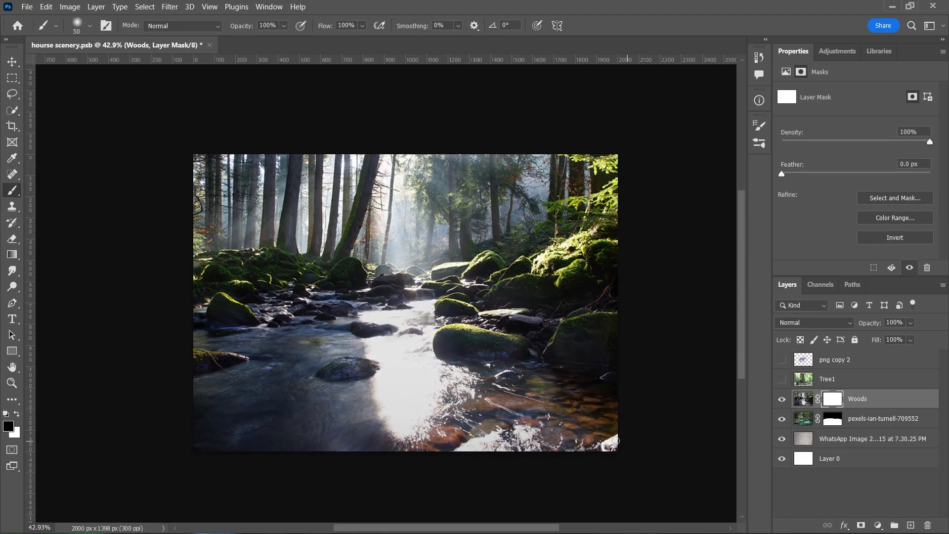
pyautogui.moveTo(514, 437)
pyautogui.mouseDown()
pyautogui.moveTo(621, 424)
pyautogui.moveTo(257, 390)
pyautogui.moveTo(434, 316)
pyautogui.moveTo(445, 381)
pyautogui.moveTo(252, 372)
pyautogui.moveTo(380, 401)
pyautogui.mouseUp()
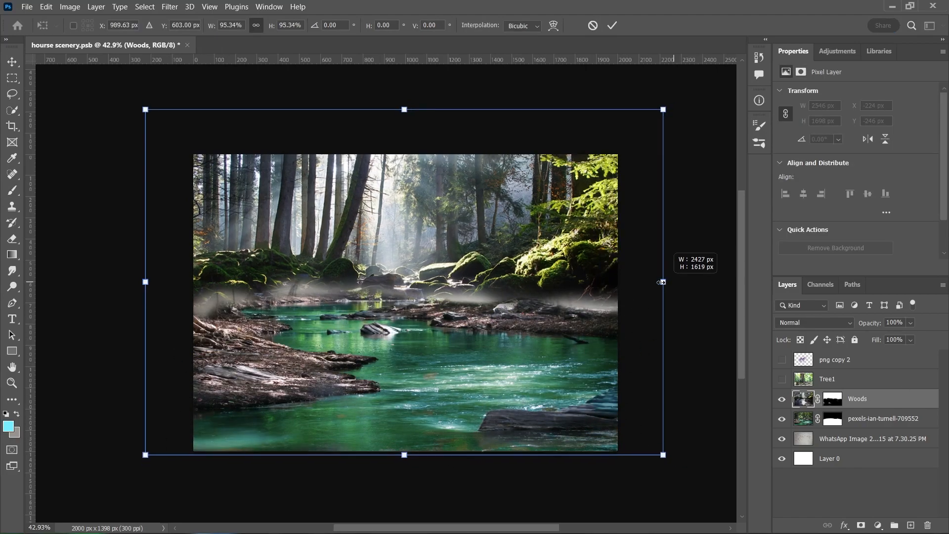
pyautogui.moveTo(663, 280); pyautogui.dragTo(618, 280)
pyautogui.moveTo(144, 292); pyautogui.dragTo(189, 293)
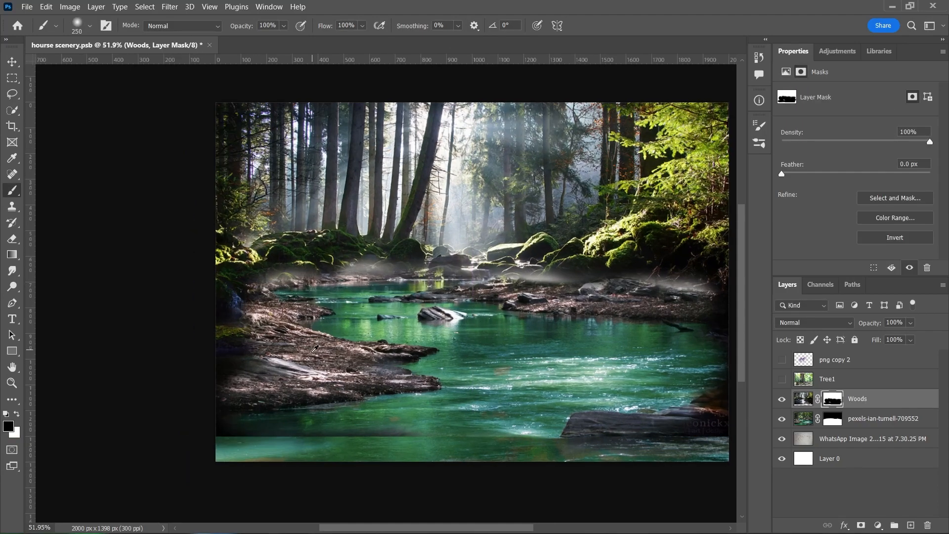
# Reveal the Woods rocks along the right and middle far bank by painting its mask white with a 70 px brush
pyautogui.hscroll(3, 640, 317)
pyautogui.scroll(3, 596, 260)
pyautogui.press('x')
pyautogui.press('[')
pyautogui.press('[')
pyautogui.press('[')
pyautogui.press('[')
pyautogui.press('[')
pyautogui.press('[')
pyautogui.press('[')
pyautogui.press('[')
pyautogui.press('[')
pyautogui.moveTo(637, 286)
pyautogui.mouseDown()
pyautogui.moveTo(573, 281)
pyautogui.moveTo(611, 312)
pyautogui.moveTo(444, 283)
pyautogui.moveTo(374, 296)
pyautogui.moveTo(319, 291)
pyautogui.mouseUp()
pyautogui.hscroll(-3, 320, 291)
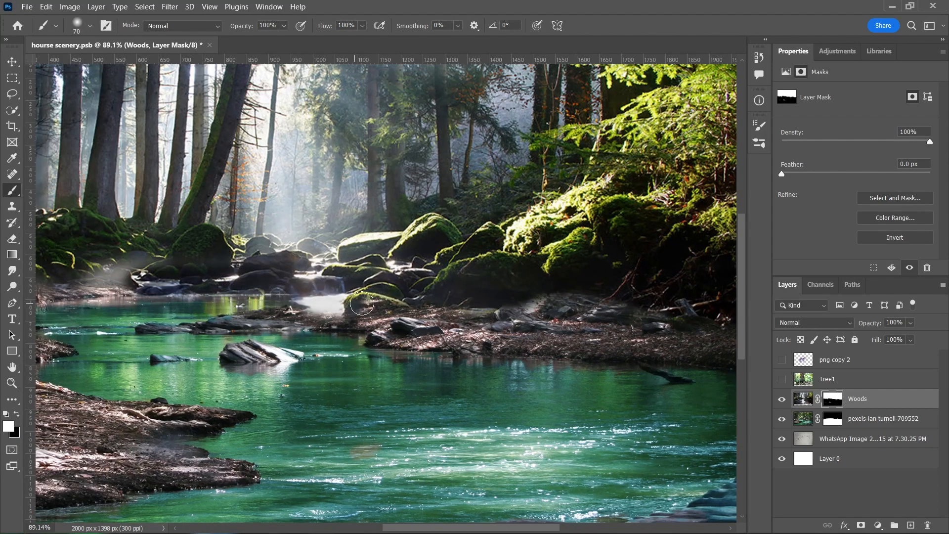
# Reveal the Woods moss and rocks along the left far shoreline by painting its mask white
pyautogui.hscroll(-5, 245, 292)
pyautogui.moveTo(245, 291); pyautogui.dragTo(89, 288)
pyautogui.hscroll(-3, 214, 292)
pyautogui.moveTo(168, 294); pyautogui.dragTo(126, 277)
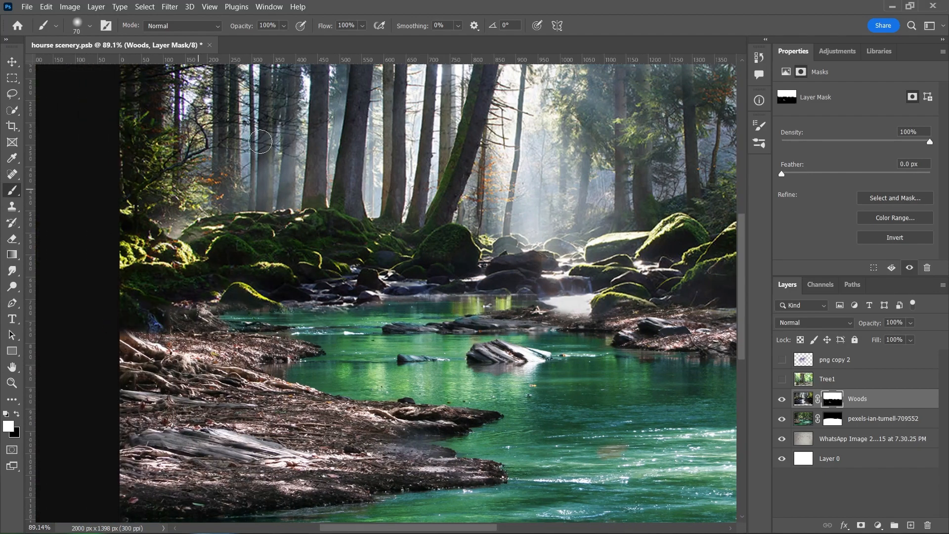
# Restore the river photo along the left bank and far shoreline by painting white on its layer mask
pyautogui.click(835, 421)
pyautogui.scroll(5, 246, 306)
pyautogui.moveTo(141, 311); pyautogui.dragTo(49, 331)
pyautogui.moveTo(515, 363); pyautogui.dragTo(318, 364)
# Refine the Woods mask at the middle shoreline, hiding excess over the water and revealing rocks with a 35 px brush
pyautogui.click(833, 399)
pyautogui.press('x')
pyautogui.moveTo(611, 295); pyautogui.dragTo(505, 303)
pyautogui.scroll(3, 627, 299)
pyautogui.press('x')
pyautogui.press('[')
pyautogui.press('[')
pyautogui.press('[')
pyautogui.moveTo(612, 277)
pyautogui.mouseDown()
pyautogui.moveTo(574, 268)
pyautogui.moveTo(452, 274)
pyautogui.mouseUp()
# Hide the Woods photo over the right bank's rocks by painting black along its mask edge
pyautogui.click(832, 419)
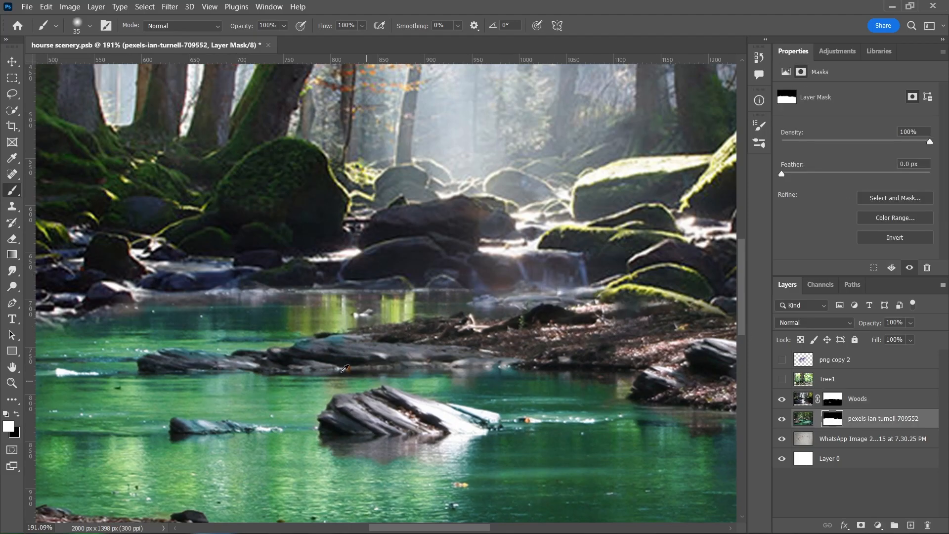
pyautogui.scroll(-5, 460, 396)
pyautogui.hscroll(5, 460, 396)
pyautogui.scroll(5, 531, 354)
pyautogui.press('[')
pyautogui.press('[')
pyautogui.hscroll(-1, 193, 332)
pyautogui.click(833, 399)
pyautogui.press('x')
pyautogui.moveTo(608, 364)
pyautogui.mouseDown()
pyautogui.moveTo(508, 345)
pyautogui.moveTo(164, 377)
pyautogui.mouseUp()
# Bring back the Woods rocks and undergrowth behind the right bank by painting white on its mask
pyautogui.scroll(-1, 482, 393)
pyautogui.press('x')
pyautogui.moveTo(511, 330)
pyautogui.mouseDown()
pyautogui.moveTo(413, 326)
pyautogui.moveTo(222, 346)
pyautogui.moveTo(166, 327)
pyautogui.mouseUp()
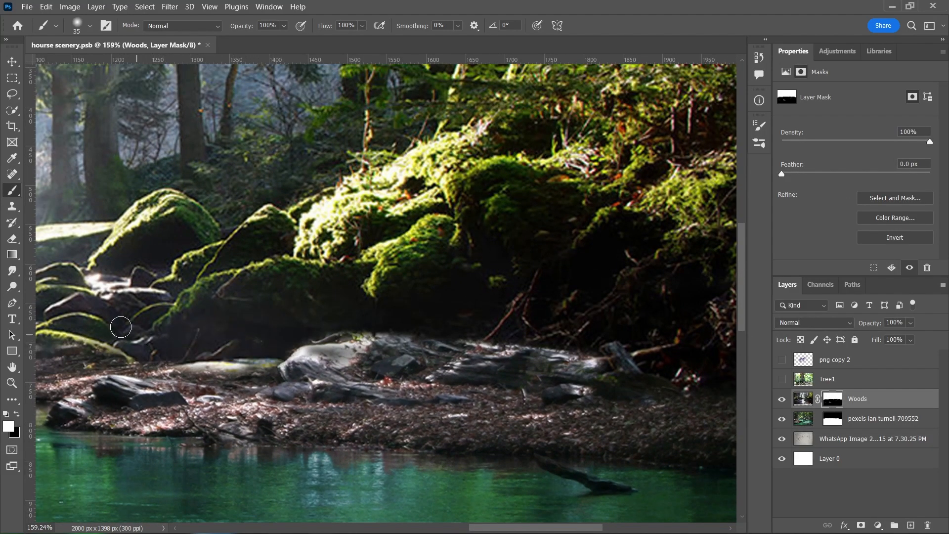
pyautogui.moveTo(593, 372); pyautogui.dragTo(687, 390)
pyautogui.scroll(-12, 474, 394)
pyautogui.hscroll(-7, 420, 395)
pyautogui.scroll(-1, 460, 366)
pyautogui.scroll(1, 487, 337)
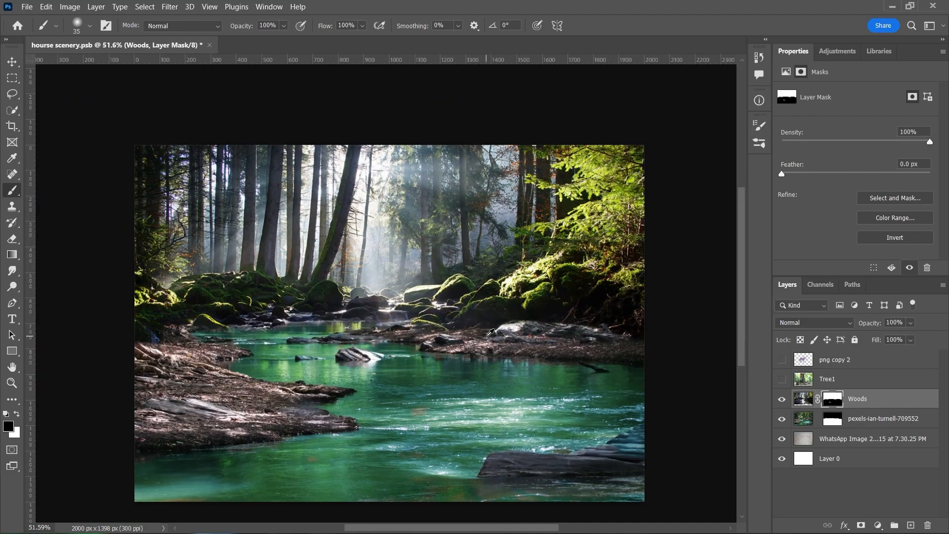
pyautogui.hscroll(2, 490, 332)
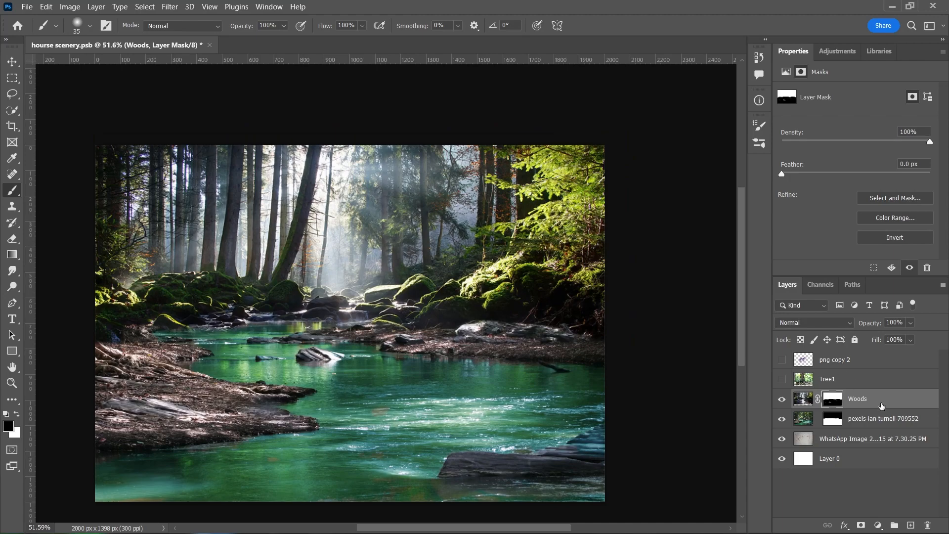
pyautogui.click(878, 525)
pyautogui.click(870, 414)
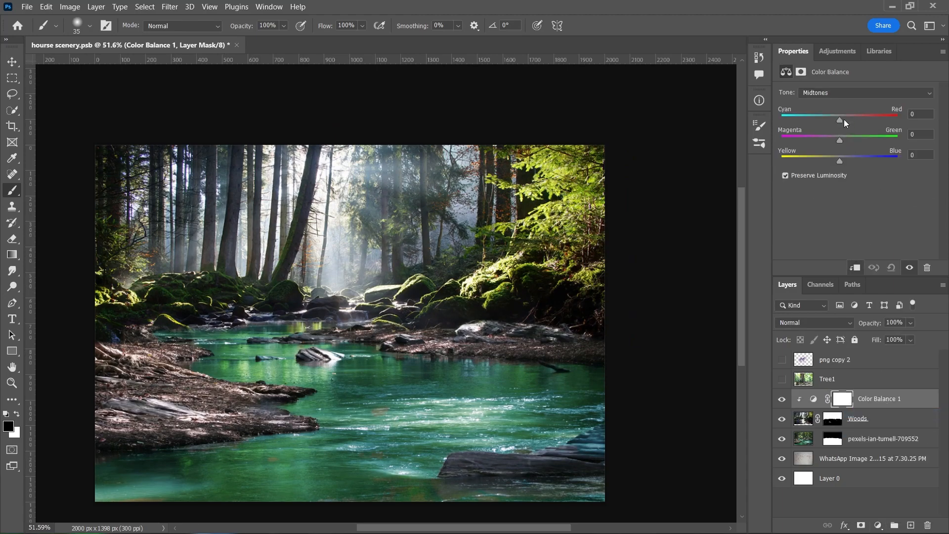
pyautogui.moveTo(854, 119); pyautogui.dragTo(843, 161)
pyautogui.press('Delete')
# Add a Hue/Saturation adjustment above Woods, turn on Colorize, and clip it to the Woods layer
pyautogui.click(878, 525)
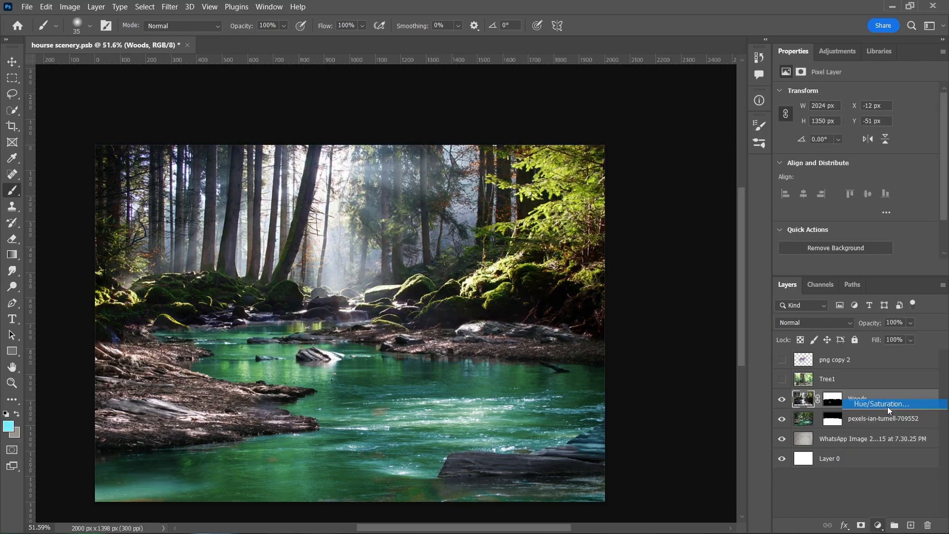
pyautogui.click(870, 398)
pyautogui.click(843, 204)
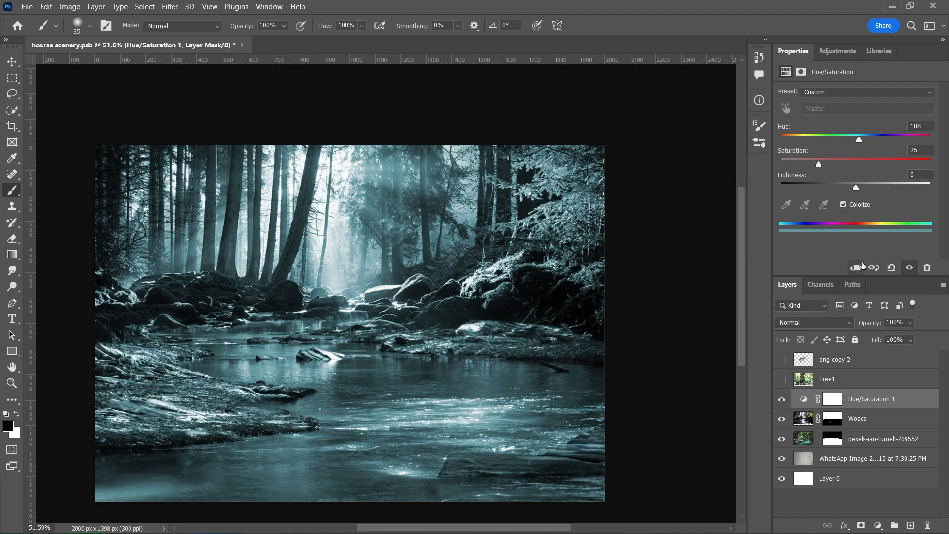
pyautogui.click(860, 266)
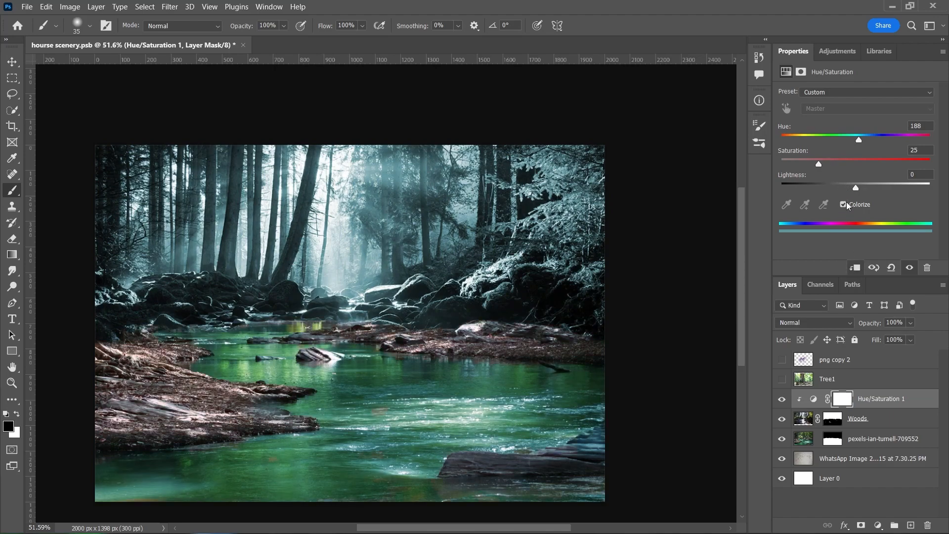
pyautogui.click(843, 205)
pyautogui.moveTo(855, 164); pyautogui.dragTo(947, 144)
pyautogui.click(843, 204)
# Set the adjustment's hue to 27 and saturation to 16, and lower its layer opacity to 84%
pyautogui.moveTo(818, 165); pyautogui.dragTo(792, 140)
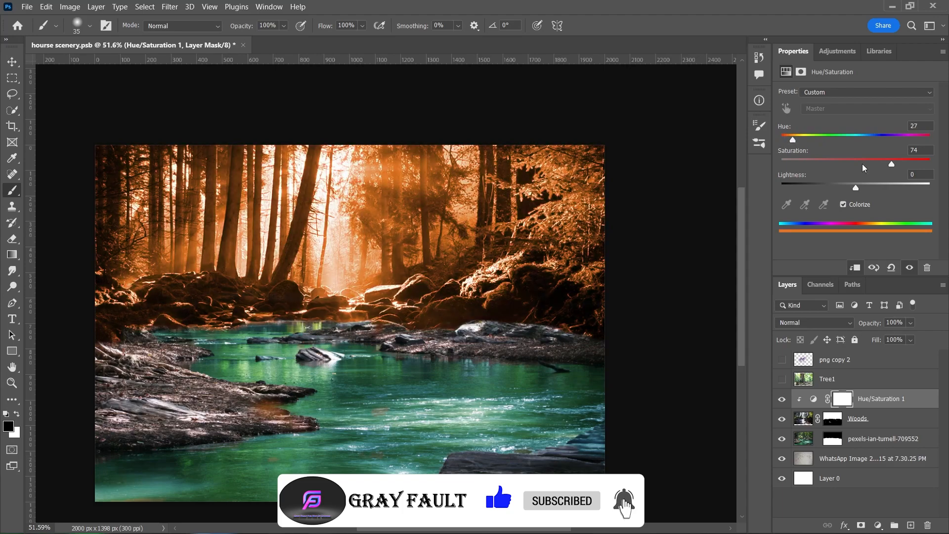
pyautogui.moveTo(891, 164); pyautogui.dragTo(856, 163)
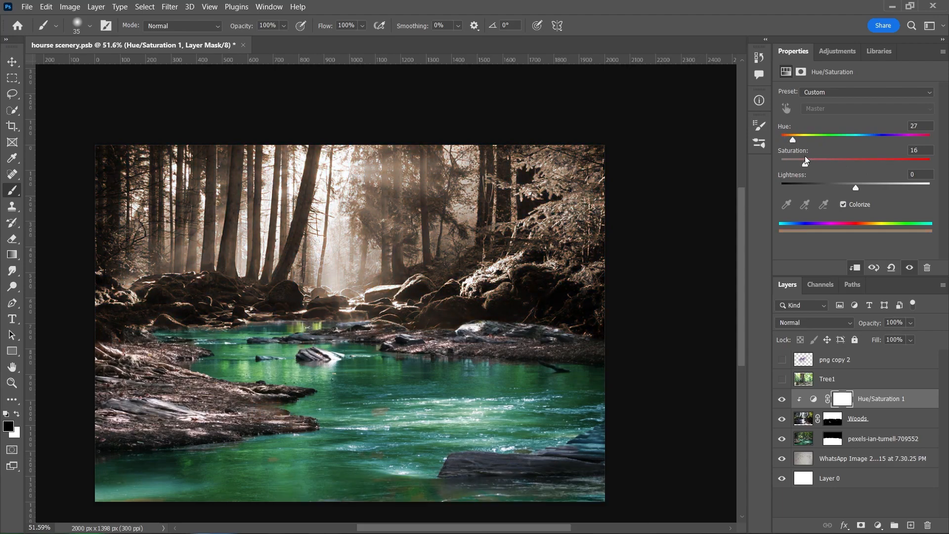
pyautogui.moveTo(871, 327); pyautogui.dragTo(873, 326)
# Invert the Hue/Saturation mask and paint it white over the mossy rocks on the left bank
pyautogui.hotkey('ctrl', 'i')
pyautogui.hscroll(-3, 444, 336)
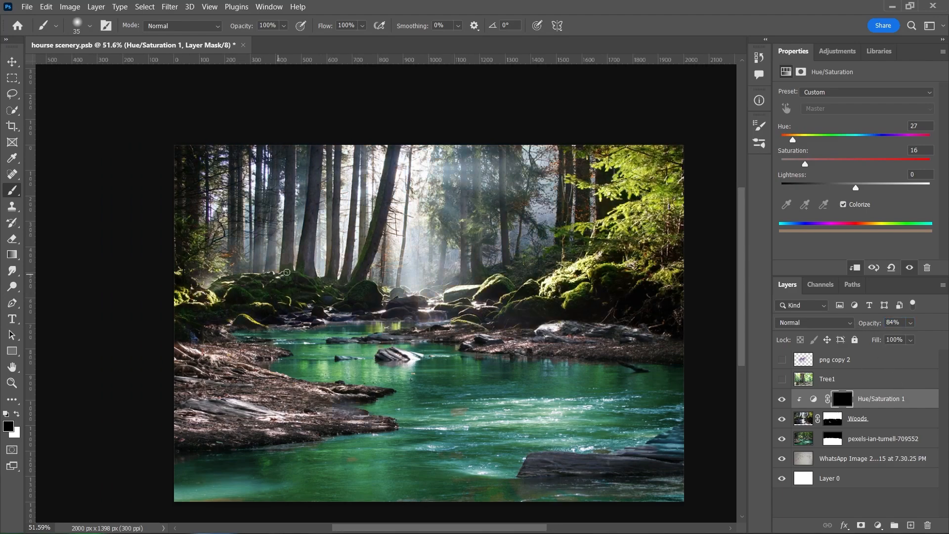
pyautogui.scroll(6, 294, 288)
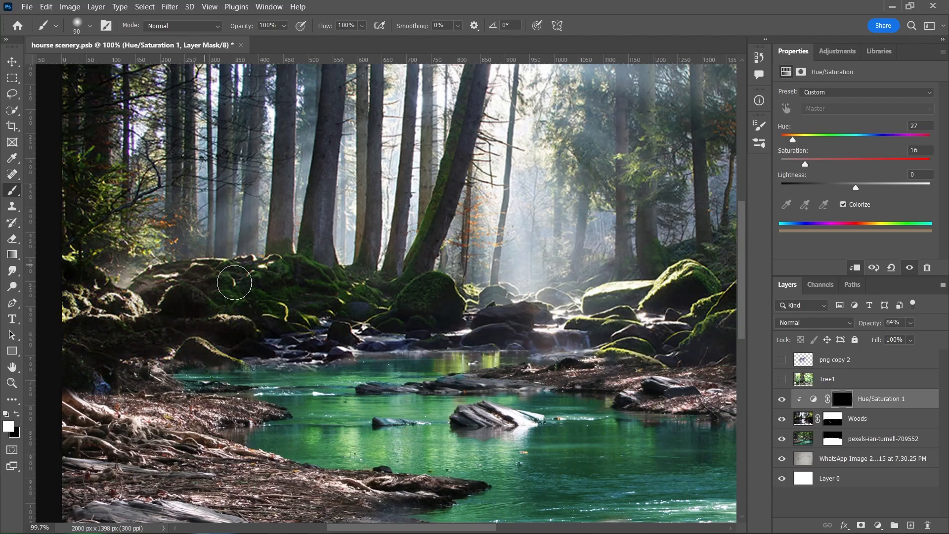
pyautogui.scroll(4, 389, 332)
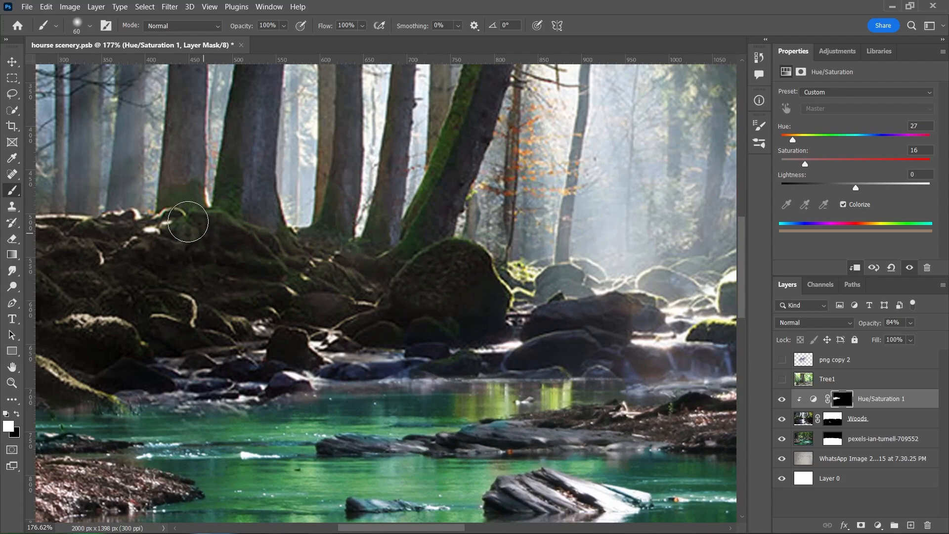
# Paint the Hue/Saturation mask white over the mossy rocks on the right bank with a 60 px brush
pyautogui.scroll(-2, 334, 311)
pyautogui.hscroll(6, 445, 312)
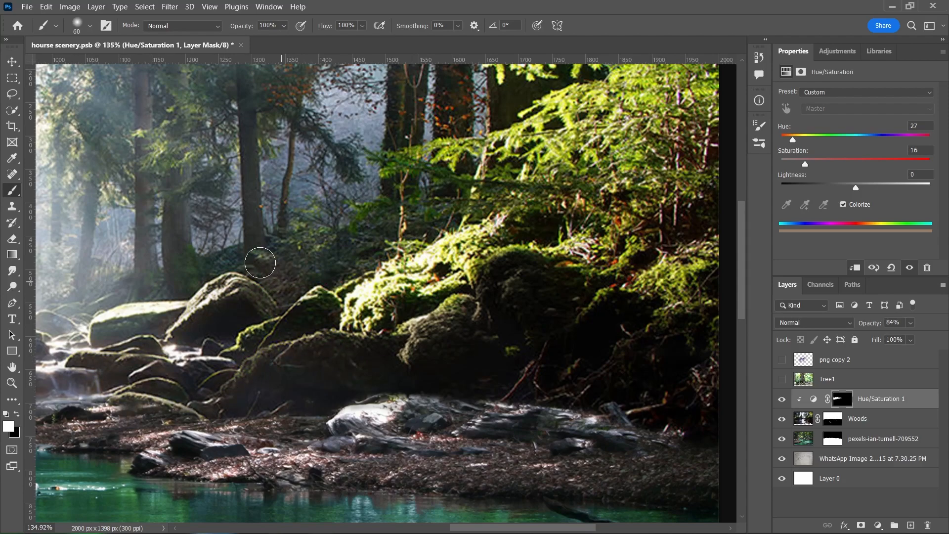
pyautogui.moveTo(360, 238)
pyautogui.mouseDown()
pyautogui.moveTo(467, 250)
pyautogui.moveTo(391, 320)
pyautogui.moveTo(526, 256)
pyautogui.moveTo(553, 263)
pyautogui.mouseUp()
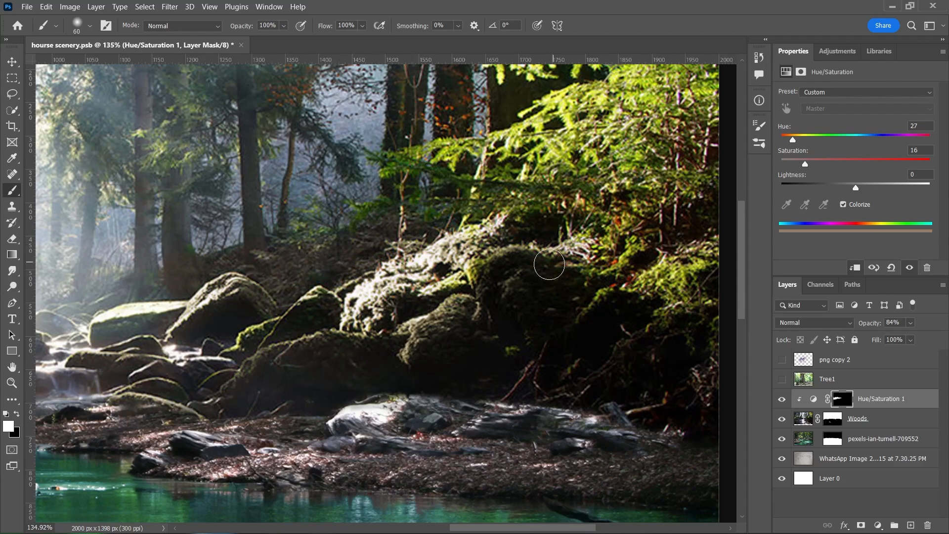
pyautogui.scroll(-5, 707, 400)
pyautogui.scroll(2, 511, 417)
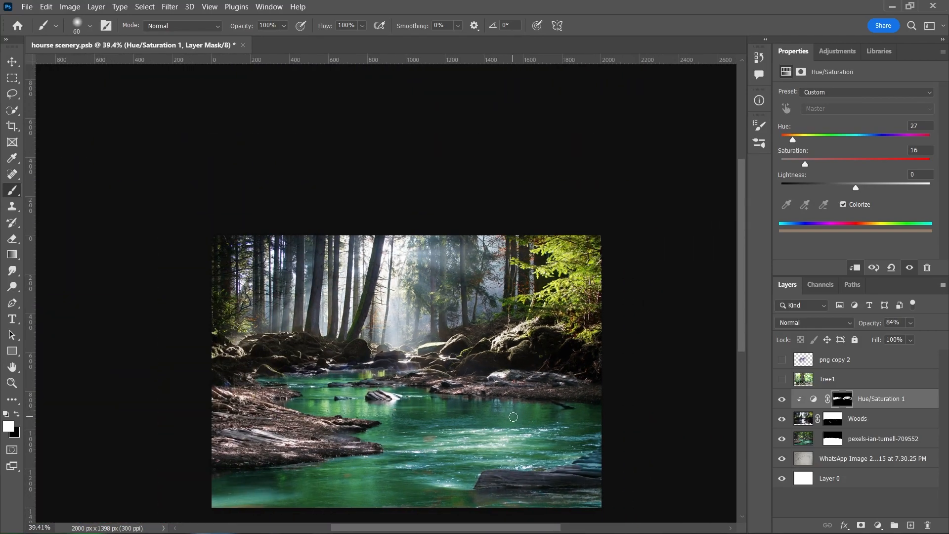
pyautogui.scroll(1, 510, 417)
pyautogui.scroll(-2, 680, 404)
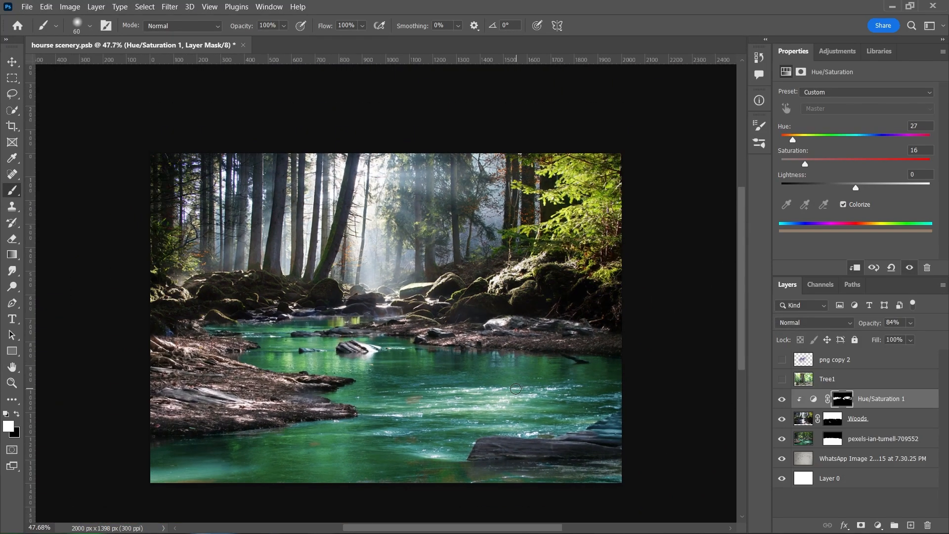
pyautogui.scroll(1, 546, 397)
# Show the Tree1 layer and automatically select the tree as its subject
pyautogui.click(782, 379)
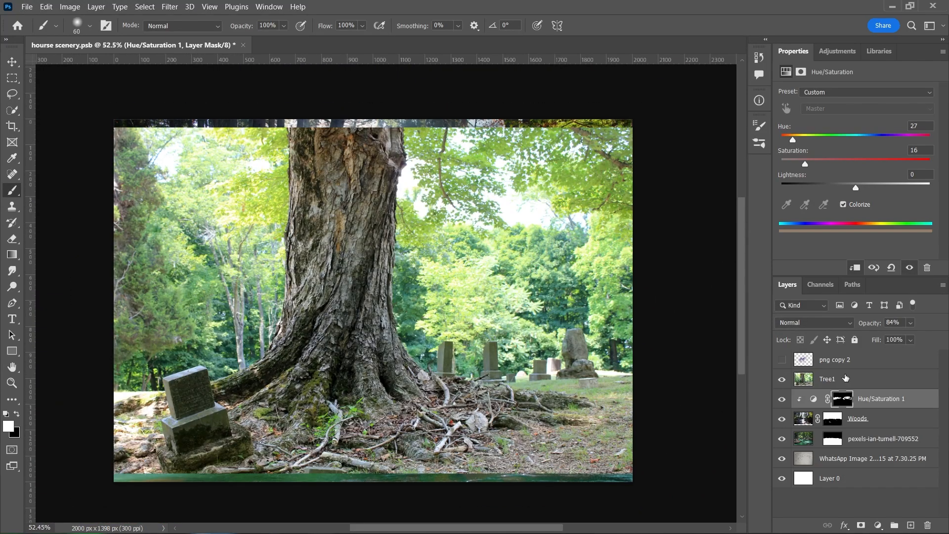
pyautogui.click(820, 384)
pyautogui.scroll(2, 400, 384)
pyautogui.scroll(1, 401, 384)
pyautogui.click(145, 6)
pyautogui.click(187, 171)
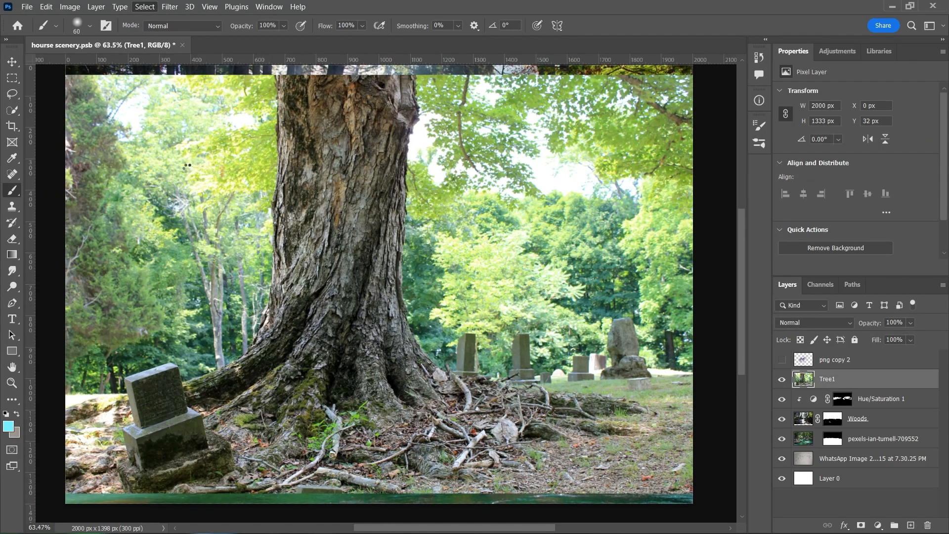
# Correct the selection along the edges of the upper trunk with the Quick Selection tool
pyautogui.click(12, 110)
pyautogui.scroll(5, 425, 101)
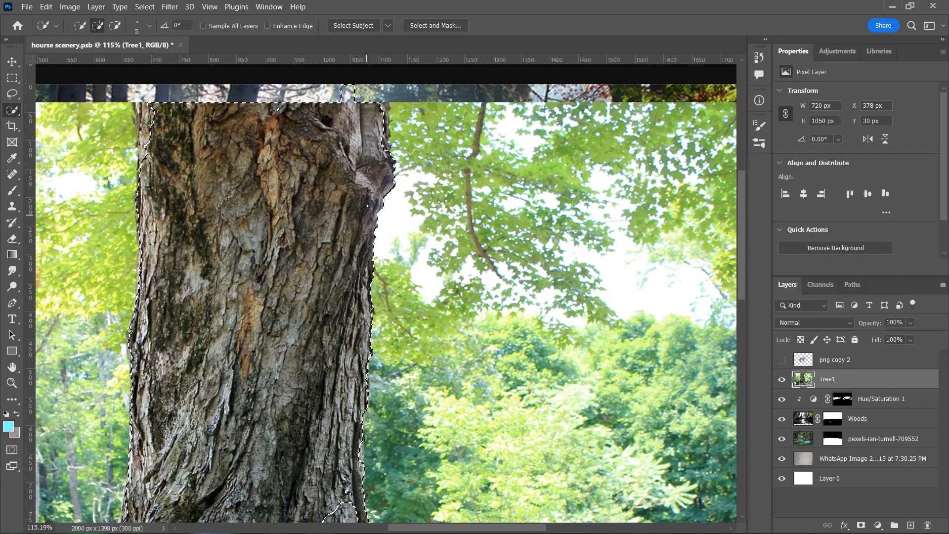
pyautogui.moveTo(148, 121)
pyautogui.mouseDown()
pyautogui.moveTo(145, 143)
pyautogui.moveTo(140, 131)
pyautogui.mouseUp()
pyautogui.scroll(-7, 143, 133)
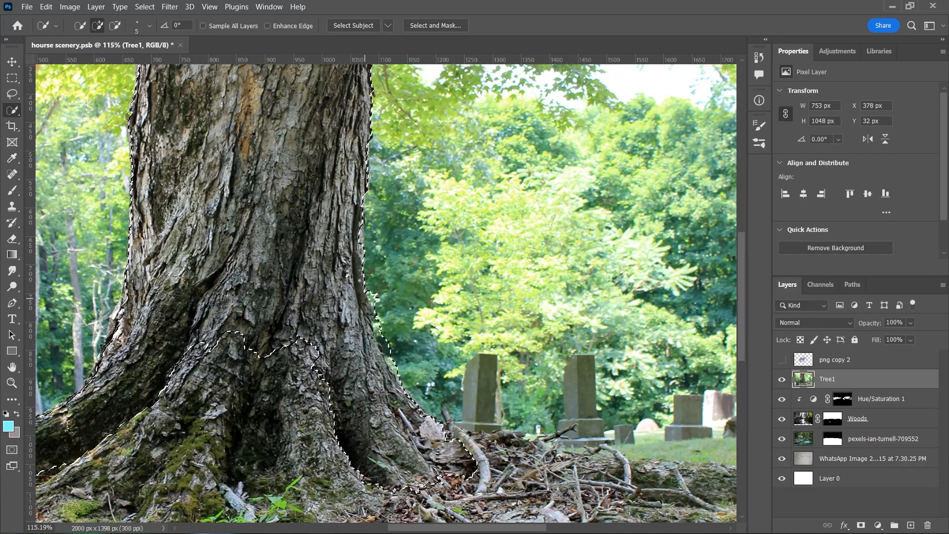
# Extend the tree selection over the roots, fallen branches and surrounding ground
pyautogui.scroll(-4, 503, 445)
pyautogui.scroll(-3, 396, 395)
pyautogui.moveTo(584, 382); pyautogui.dragTo(638, 380)
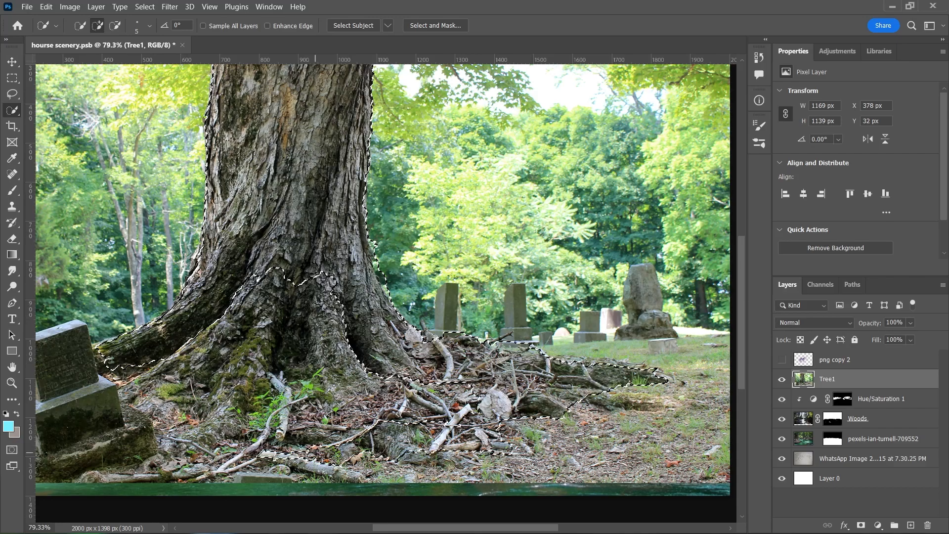
pyautogui.moveTo(289, 401)
pyautogui.mouseDown()
pyautogui.moveTo(181, 341)
pyautogui.moveTo(163, 395)
pyautogui.moveTo(183, 425)
pyautogui.moveTo(471, 396)
pyautogui.mouseUp()
pyautogui.scroll(-1, 197, 424)
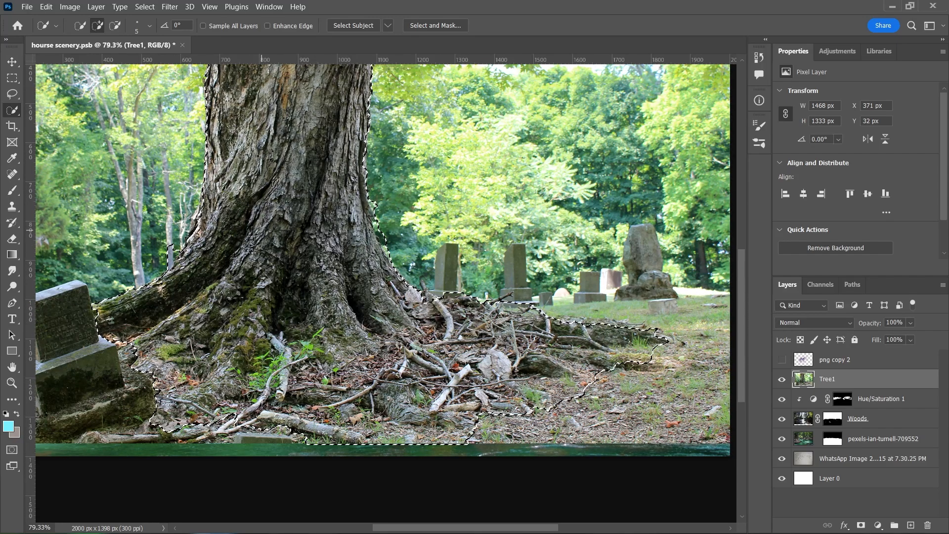
# Add a layer mask to Tree1 from the selection to isolate the trunk and its roots
pyautogui.scroll(-3, 464, 341)
pyautogui.scroll(1, 464, 341)
pyautogui.click(861, 525)
pyautogui.scroll(2, 415, 373)
pyautogui.scroll(-1, 412, 374)
pyautogui.scroll(-2, 411, 374)
# Scale the Tree1 layer to 1388 × 925 px and place the trunk on the left riverbank
pyautogui.click(803, 379)
pyautogui.hotkey('ctrl', 't')
pyautogui.moveTo(402, 352); pyautogui.dragTo(193, 302)
pyautogui.moveTo(394, 250); pyautogui.dragTo(259, 250)
pyautogui.moveTo(148, 277); pyautogui.dragTo(230, 318)
pyautogui.press('Return')
pyautogui.press('w')
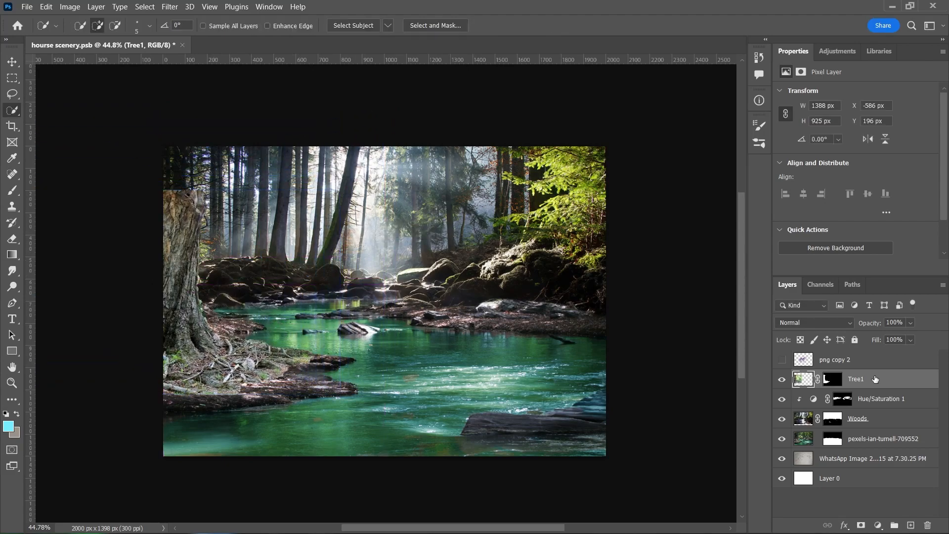
pyautogui.click(12, 77)
pyautogui.moveTo(164, 174); pyautogui.dragTo(248, 309)
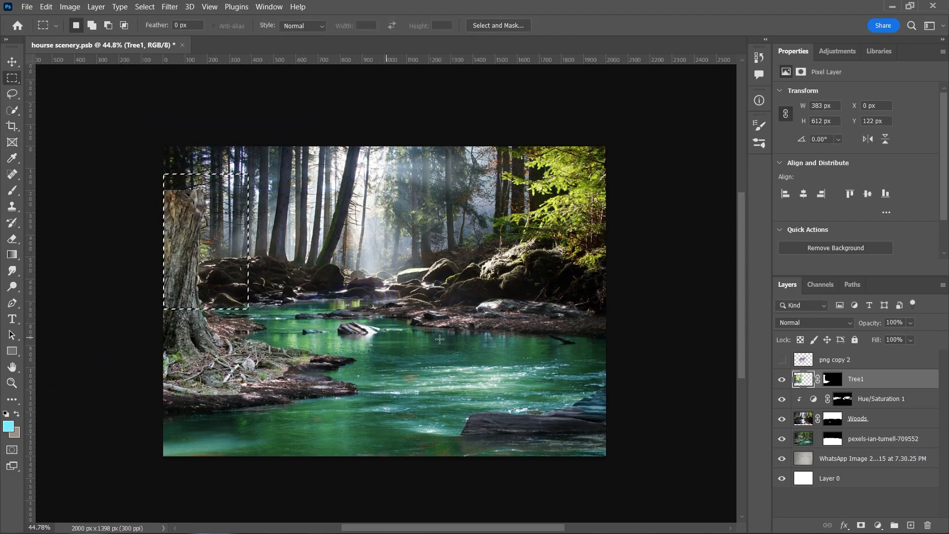
pyautogui.hotkey('ctrl', 't')
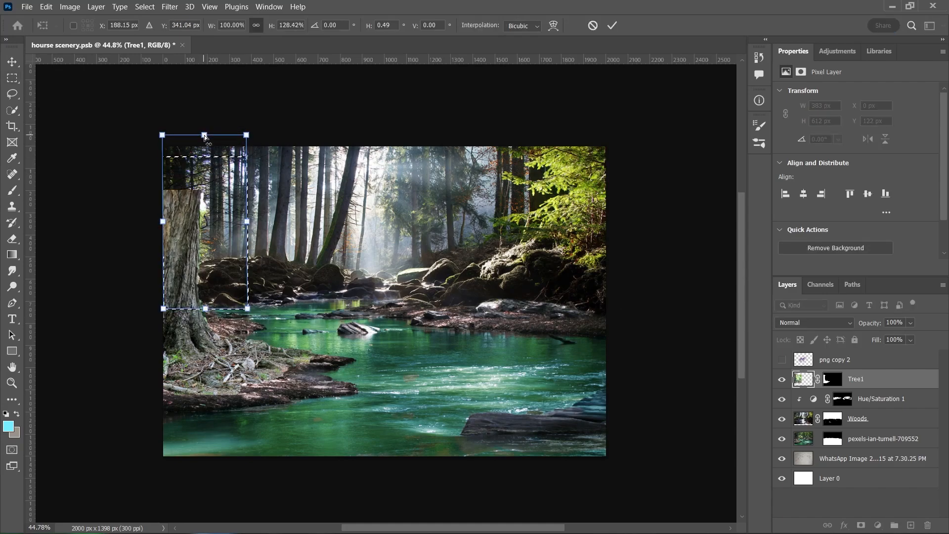
pyautogui.press('Escape')
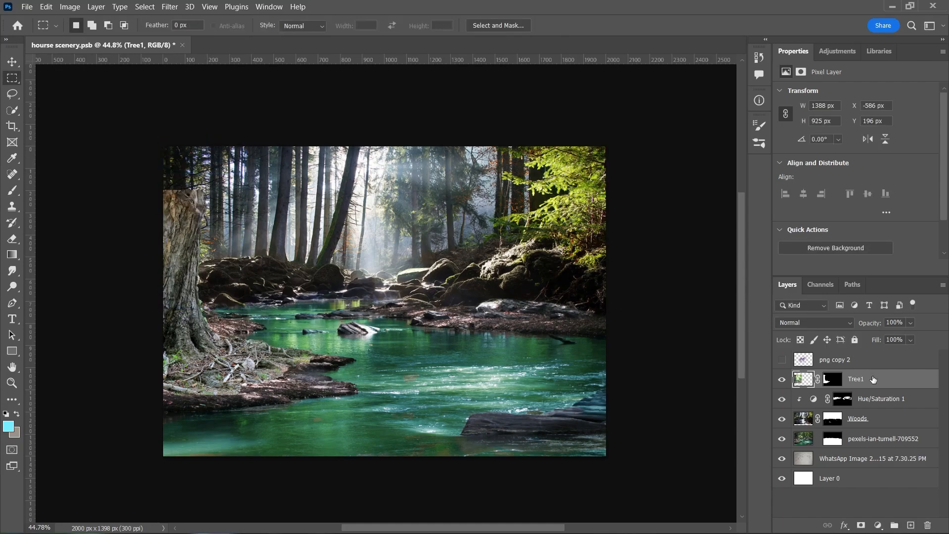
# Apply the Tree1 layer mask so the cut-out becomes permanent
pyautogui.click(825, 379)
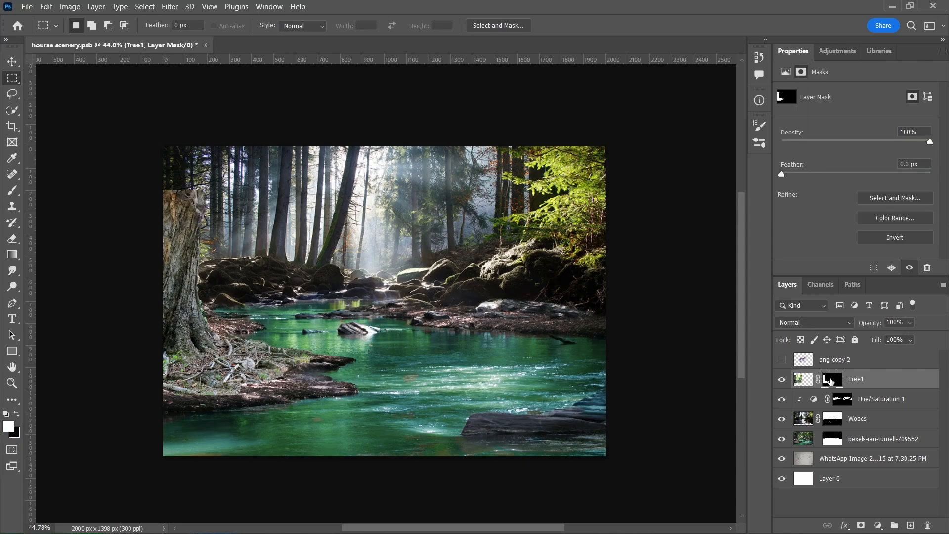
pyautogui.scroll(5, 298, 292)
pyautogui.scroll(-6, 298, 292)
pyautogui.rightClick(838, 380)
pyautogui.click(858, 411)
# Stretch the upper part of the Tree1 trunk upward until it reaches the canvas's upper edge, and clear the selection
pyautogui.scroll(-1, 697, 390)
pyautogui.moveTo(120, 153); pyautogui.dragTo(264, 314)
pyautogui.hotkey('ctrl', 't')
pyautogui.moveTo(217, 153); pyautogui.dragTo(218, 85)
pyautogui.press('Return')
pyautogui.hotkey('ctrl', 'd')
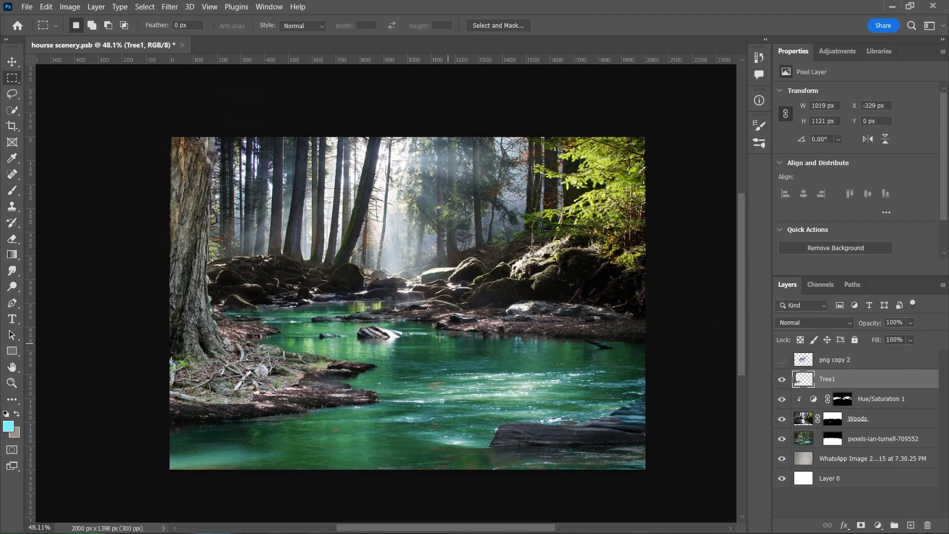
# Shift the Tree1 layer slightly left so its X position is -346 px
pyautogui.scroll(2, 289, 287)
pyautogui.hotkey('ctrl', 't')
pyautogui.moveTo(323, 327); pyautogui.dragTo(318, 327)
pyautogui.click(847, 380)
pyautogui.scroll(-2, 284, 328)
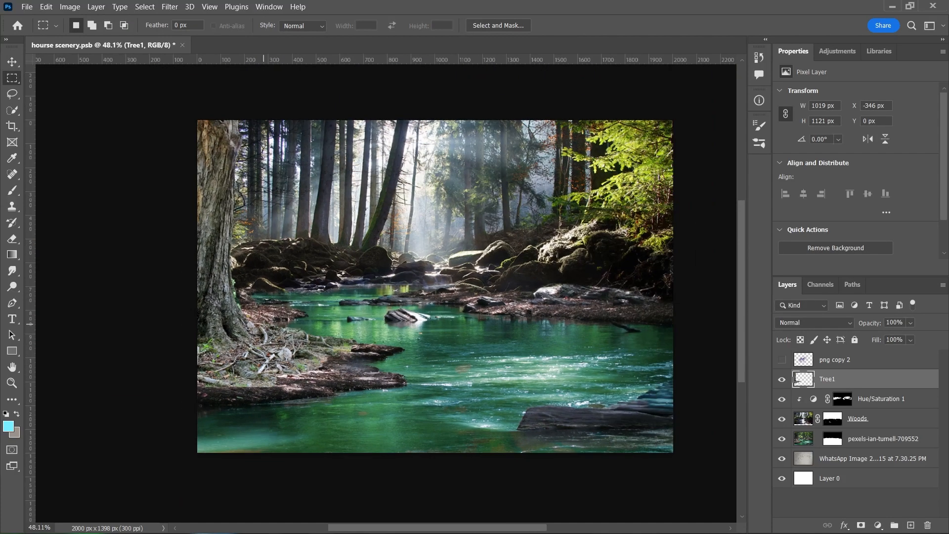
# Add a new layer mask to Tree1 and set up a black brush with 27% flow
pyautogui.scroll(3, 296, 320)
pyautogui.scroll(-1, 302, 322)
pyautogui.scroll(-1, 331, 330)
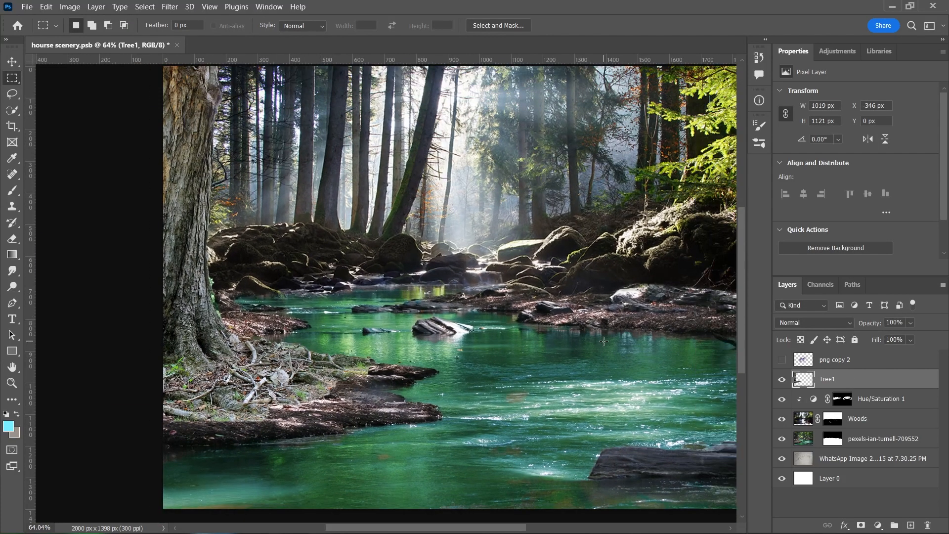
pyautogui.click(860, 525)
pyautogui.press('b')
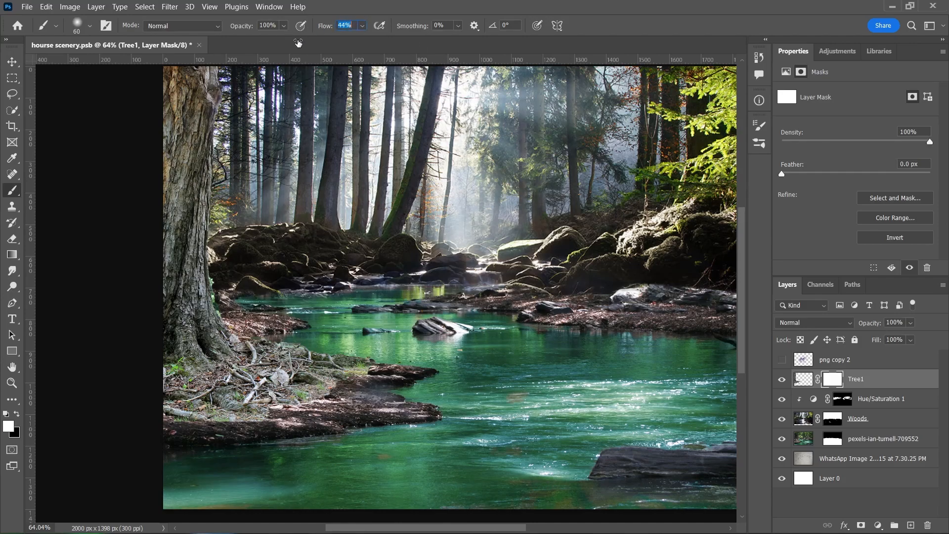
pyautogui.moveTo(310, 385); pyautogui.dragTo(328, 346)
pyautogui.press('x')
# Paint out the fallen branches and ground around the roots on the Tree1 mask, blending the trunk into the riverbank
pyautogui.scroll(3, 328, 346)
pyautogui.press(']')
pyautogui.press(']')
pyautogui.press(']')
pyautogui.press(']')
pyautogui.press(']')
pyautogui.press(']')
pyautogui.press(']')
pyautogui.press(']')
pyautogui.press(']')
pyautogui.press(']')
pyautogui.press(']')
pyautogui.press(']')
pyautogui.press(']')
pyautogui.press(']')
pyautogui.click(407, 358)
pyautogui.press('[')
pyautogui.press('[')
pyautogui.press('[')
pyautogui.press('[')
pyautogui.press('[')
pyautogui.press('[')
pyautogui.moveTo(301, 267)
pyautogui.mouseDown()
pyautogui.moveTo(277, 266)
pyautogui.moveTo(364, 290)
pyautogui.mouseUp()
pyautogui.moveTo(389, 331)
pyautogui.mouseDown()
pyautogui.moveTo(309, 332)
pyautogui.moveTo(116, 385)
pyautogui.moveTo(237, 374)
pyautogui.moveTo(268, 352)
pyautogui.mouseUp()
pyautogui.press('[')
pyautogui.press('[')
pyautogui.press('[')
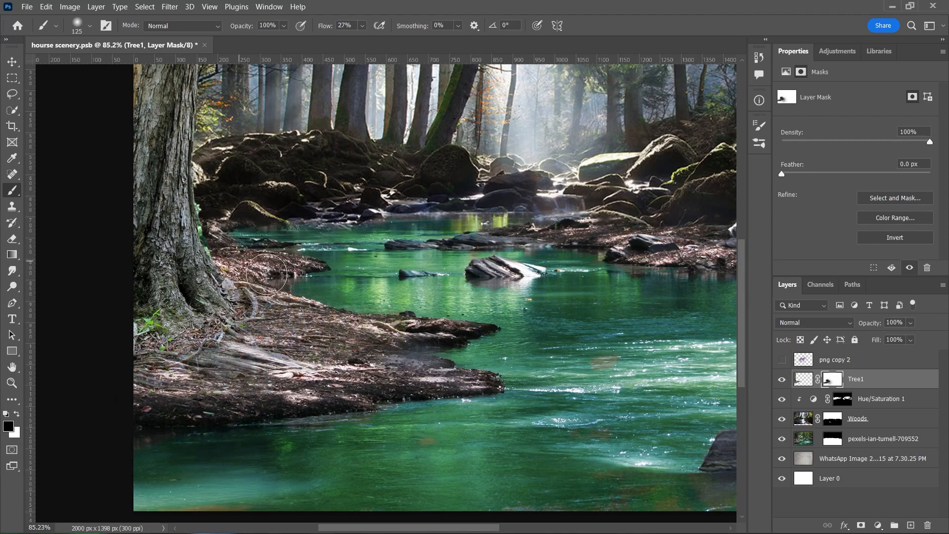
# Check the hazy patch on the left riverbank by toggling the river photo and Woods layers
pyautogui.scroll(9, 456, 363)
pyautogui.scroll(-2, 456, 362)
pyautogui.click(783, 439)
pyautogui.click(783, 439)
pyautogui.click(782, 419)
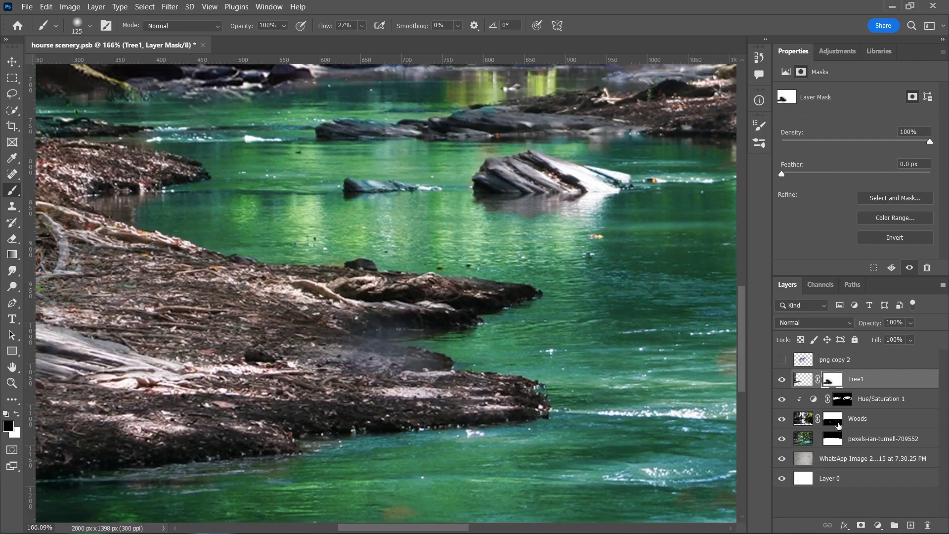
# Hide the river photo layer and paint the leftover dark smudges below the shoreline out of the Woods mask
pyautogui.click(832, 418)
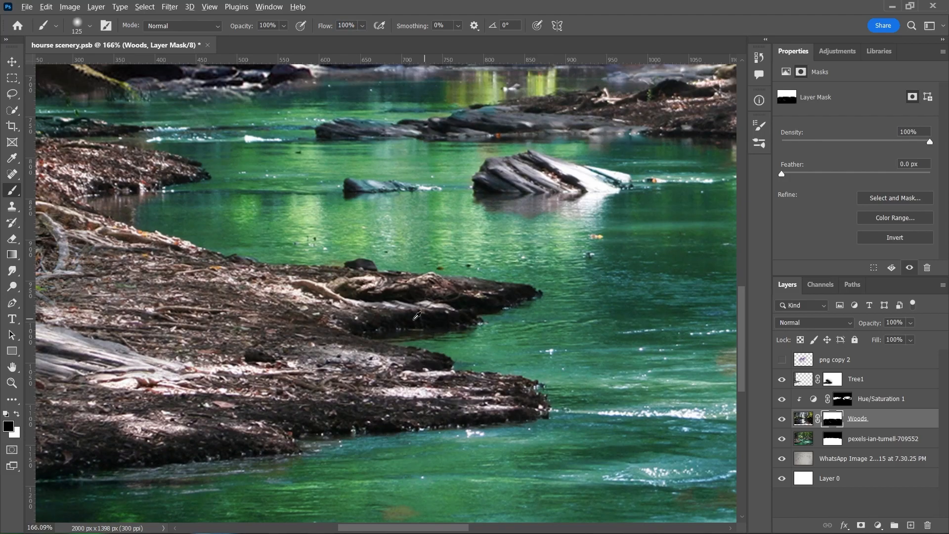
pyautogui.scroll(-5, 445, 307)
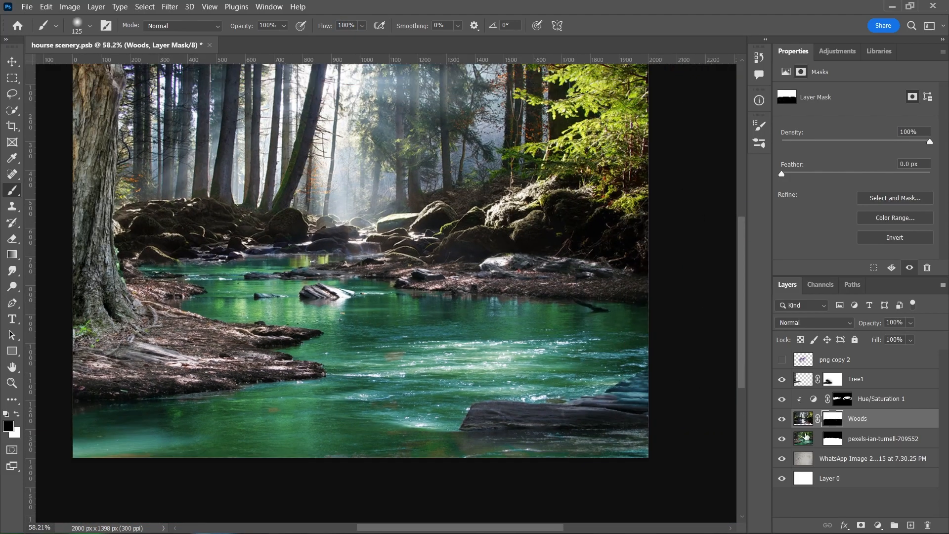
pyautogui.click(782, 440)
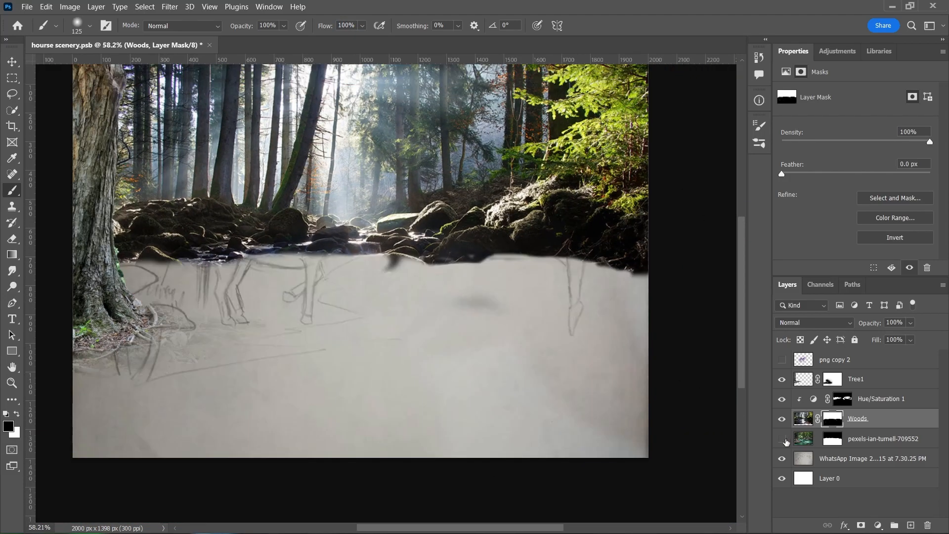
pyautogui.hotkey('ctrl', 'z')
pyautogui.scroll(3, 470, 310)
pyautogui.moveTo(514, 301); pyautogui.dragTo(434, 298)
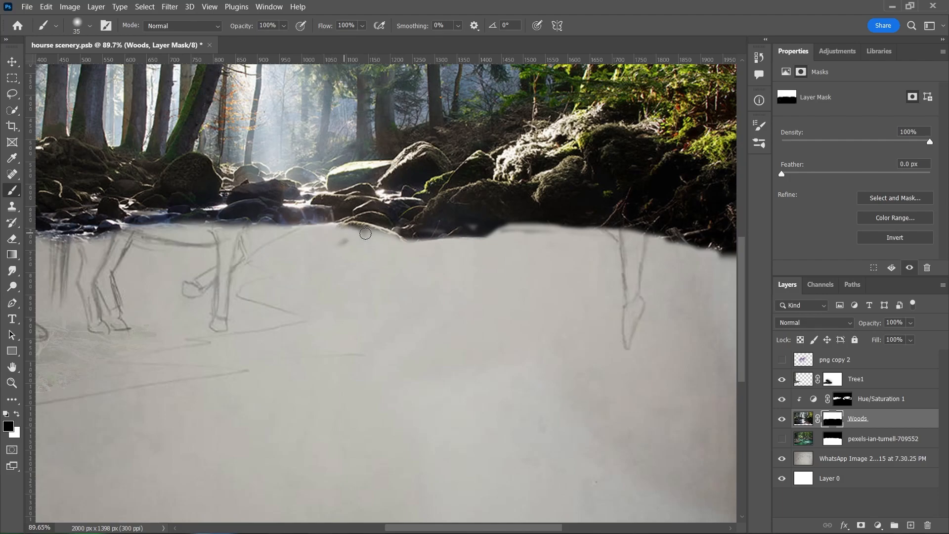
pyautogui.scroll(-3, 588, 235)
pyautogui.hscroll(-1, 553, 415)
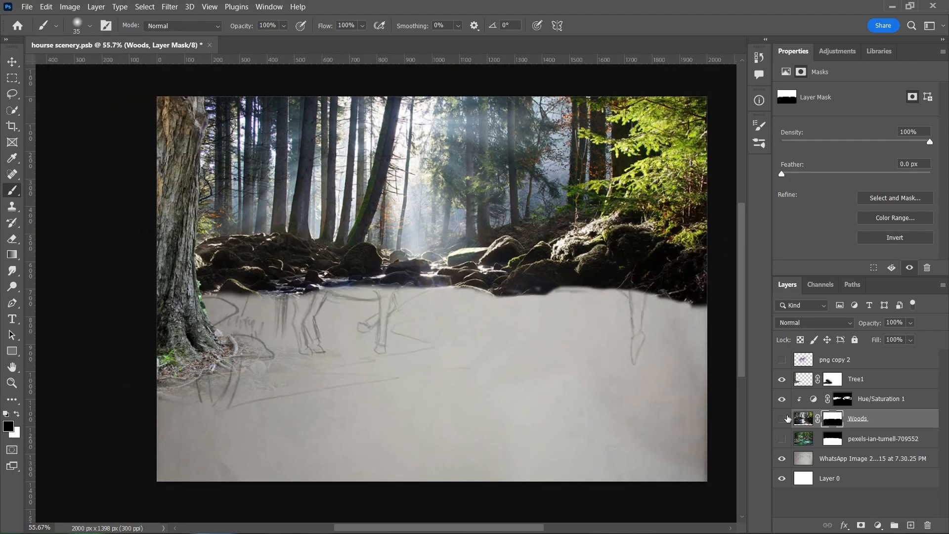
pyautogui.press(']')
pyautogui.press(']')
pyautogui.press(']')
# Show the river photo layer again and compare the scene with the Woods layer off and on
pyautogui.click(782, 439)
pyautogui.hscroll(1, 475, 442)
pyautogui.scroll(1, 475, 441)
pyautogui.click(781, 418)
pyautogui.click(781, 419)
pyautogui.click(781, 418)
pyautogui.click(781, 418)
pyautogui.scroll(-1, 489, 406)
pyautogui.scroll(-1, 489, 406)
pyautogui.scroll(1, 603, 391)
# Show the png copy 2 unicorn, scale it to 678 × 569 px and stand it on the left riverbank
pyautogui.click(782, 359)
pyautogui.click(840, 360)
pyautogui.scroll(3, 420, 324)
pyautogui.hotkey('ctrl', 't')
pyautogui.moveTo(456, 120); pyautogui.dragTo(460, 253)
pyautogui.moveTo(495, 410); pyautogui.dragTo(427, 390)
pyautogui.moveTo(390, 420); pyautogui.dragTo(395, 413)
pyautogui.click(892, 365)
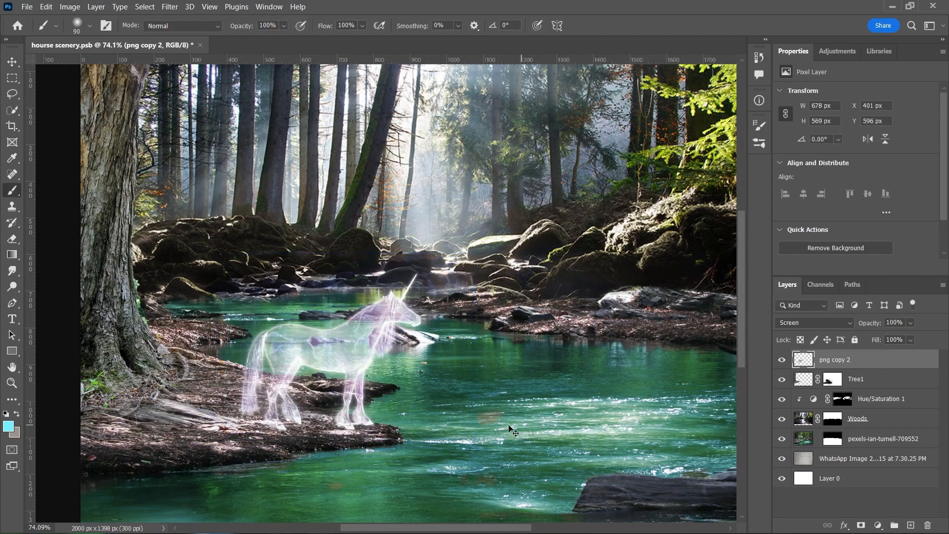
pyautogui.scroll(-4, 297, 388)
pyautogui.hscroll(-1, 356, 386)
pyautogui.scroll(2, 368, 382)
pyautogui.scroll(-1, 370, 382)
pyautogui.hscroll(-1, 370, 382)
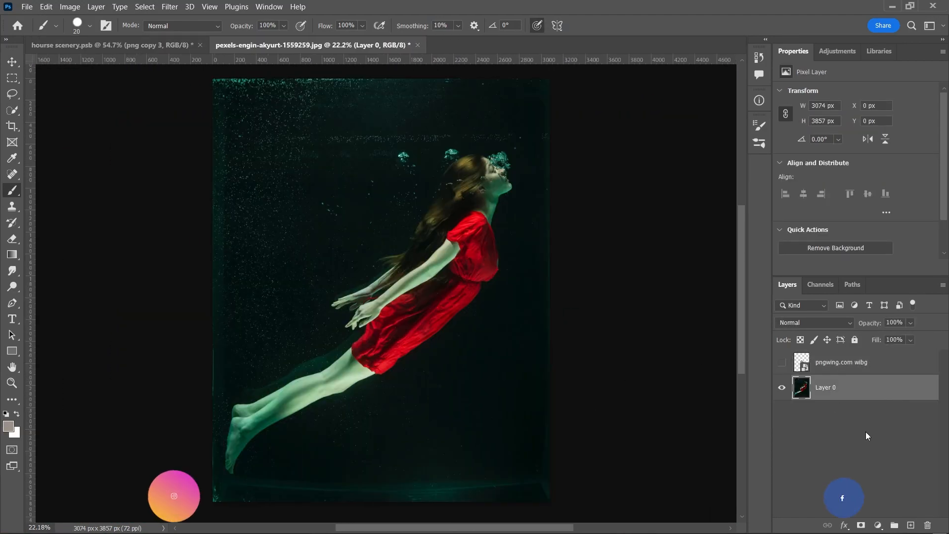
# In pexels-engin-akyurt-1559259.jpg, add a #6d6d6d Solid Color fill layer and place it beneath Layer 0
pyautogui.click(880, 524)
pyautogui.click(867, 311)
pyautogui.moveTo(576, 280); pyautogui.dragTo(545, 291)
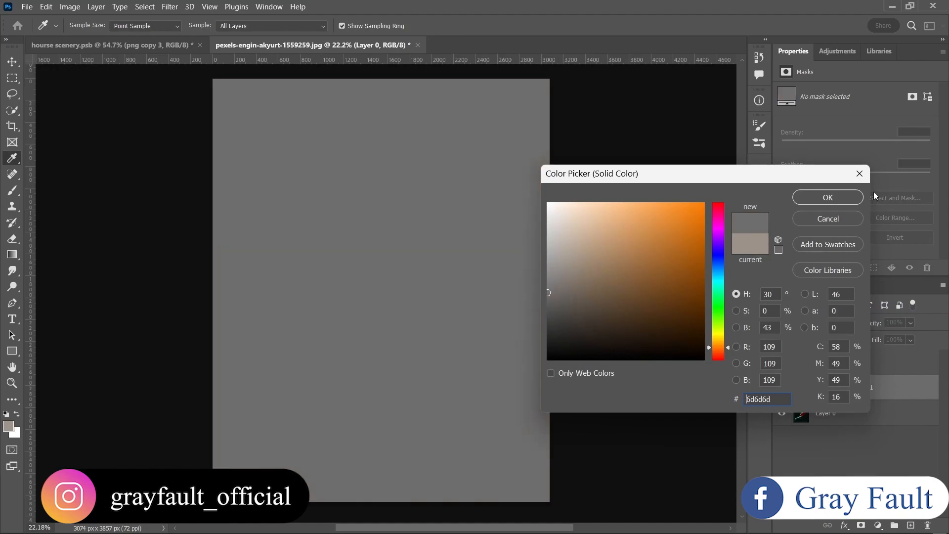
pyautogui.click(832, 197)
pyautogui.moveTo(874, 389); pyautogui.dragTo(870, 424)
pyautogui.click(860, 387)
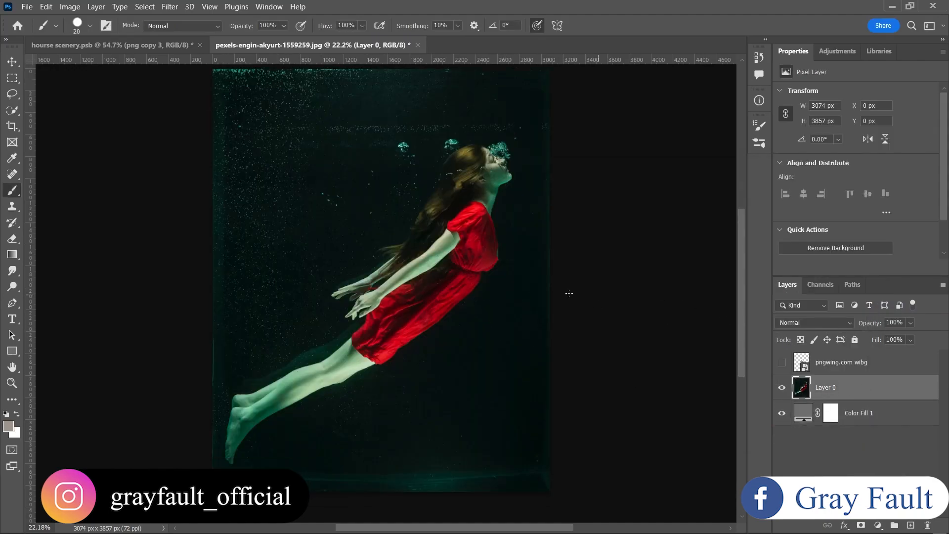
# Select the woman on Layer 0 with automatic subject selection
pyautogui.scroll(1, 490, 291)
pyautogui.click(144, 7)
pyautogui.click(186, 167)
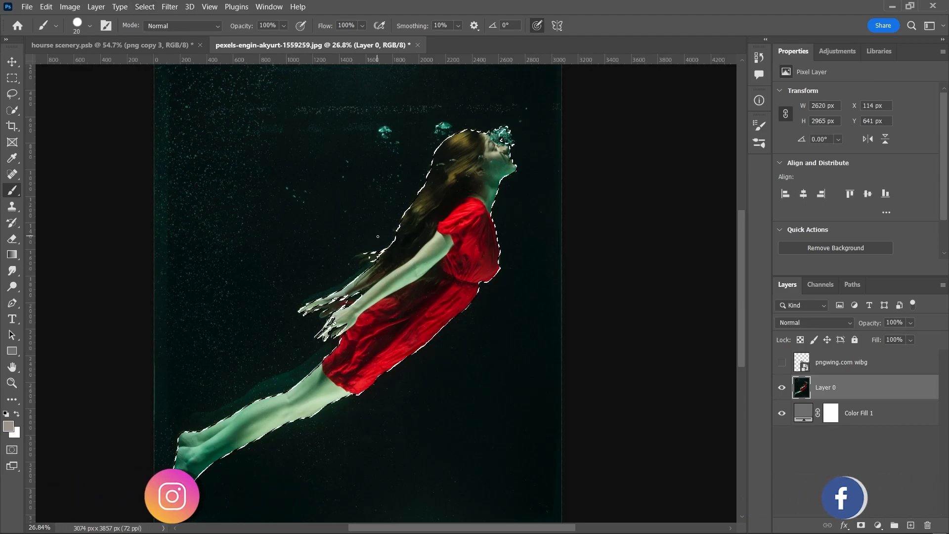
# Refine the selection around the woman's hands and fingers with the Quick Selection tool
pyautogui.click(11, 109)
pyautogui.scroll(6, 301, 300)
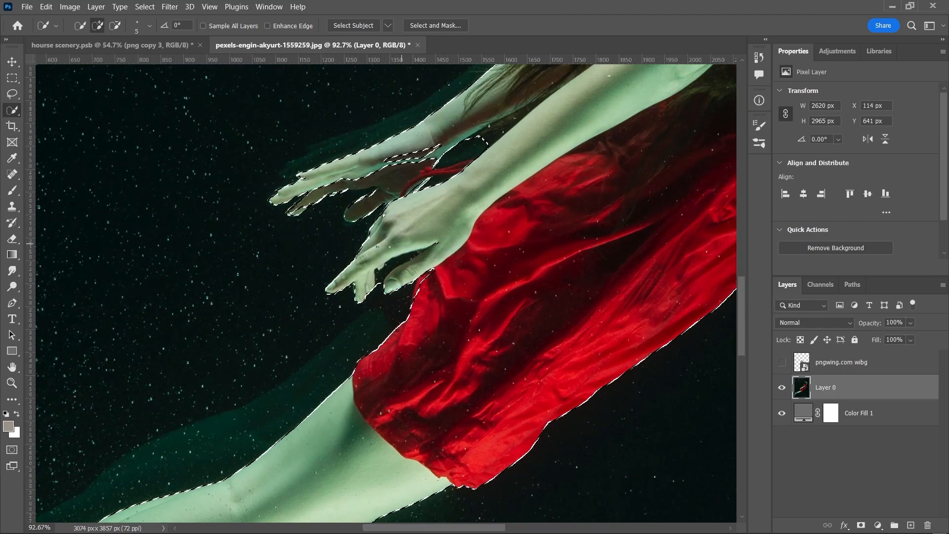
pyautogui.scroll(3, 433, 237)
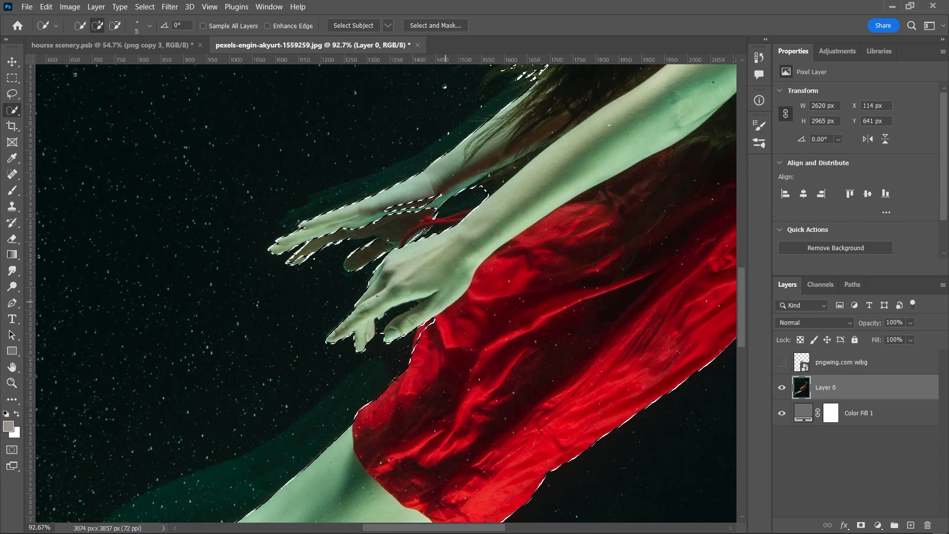
pyautogui.scroll(2, 436, 311)
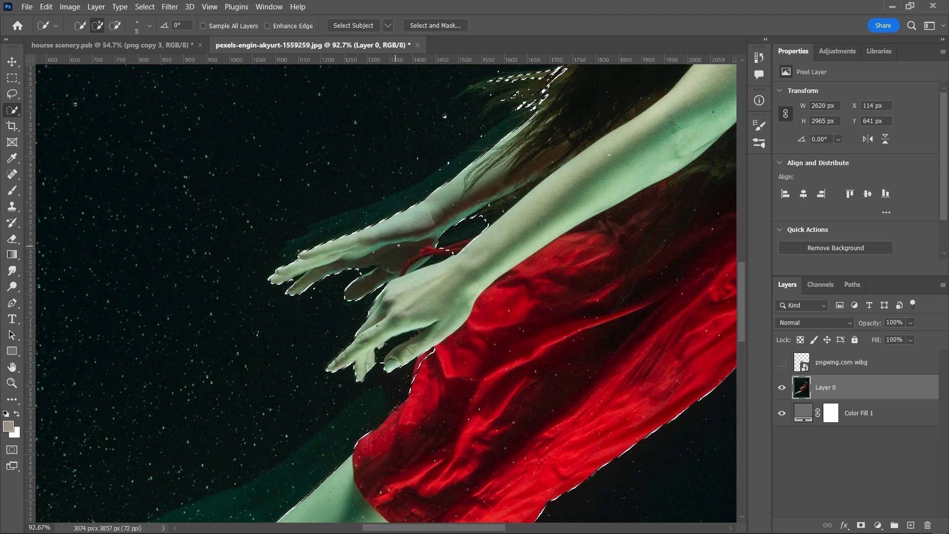
pyautogui.scroll(5, 391, 248)
pyautogui.scroll(-5, 504, 279)
pyautogui.scroll(5, 507, 282)
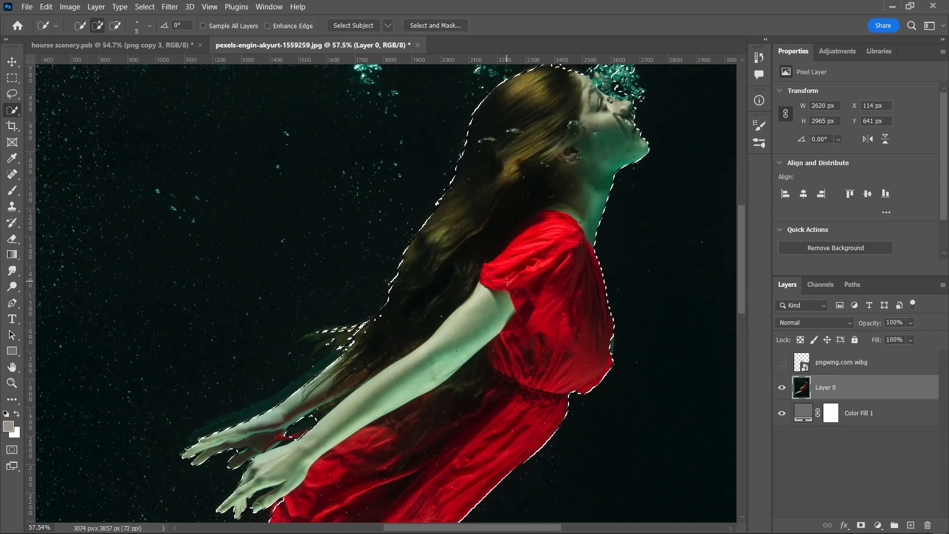
# Add a layer mask to Layer 0 from the selection to isolate the woman
pyautogui.scroll(-6, 507, 282)
pyautogui.click(860, 525)
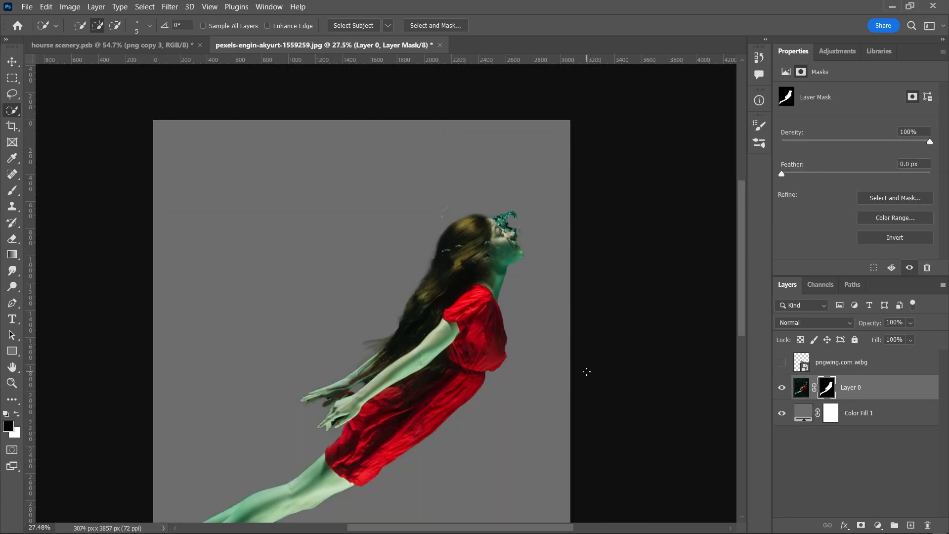
pyautogui.scroll(-1, 587, 372)
pyautogui.hscroll(2, 529, 288)
# Paint the air bubbles around the woman's forehead and nose out of the Layer 0 mask with a small black brush
pyautogui.click(12, 191)
pyautogui.scroll(5, 475, 184)
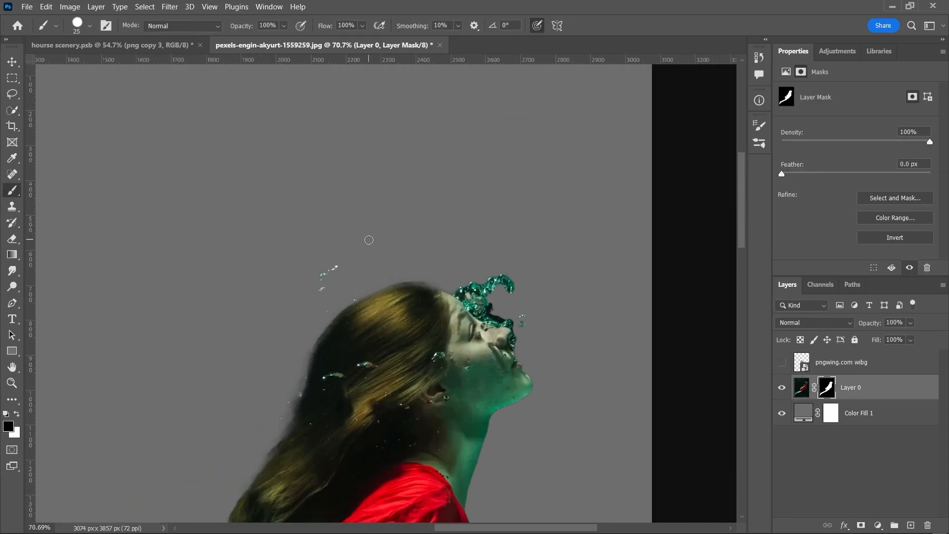
pyautogui.hscroll(4, 244, 372)
pyautogui.scroll(5, 453, 298)
pyautogui.press('[')
pyautogui.moveTo(368, 250)
pyautogui.mouseDown()
pyautogui.moveTo(324, 341)
pyautogui.moveTo(254, 291)
pyautogui.mouseUp()
pyautogui.scroll(-2, 375, 336)
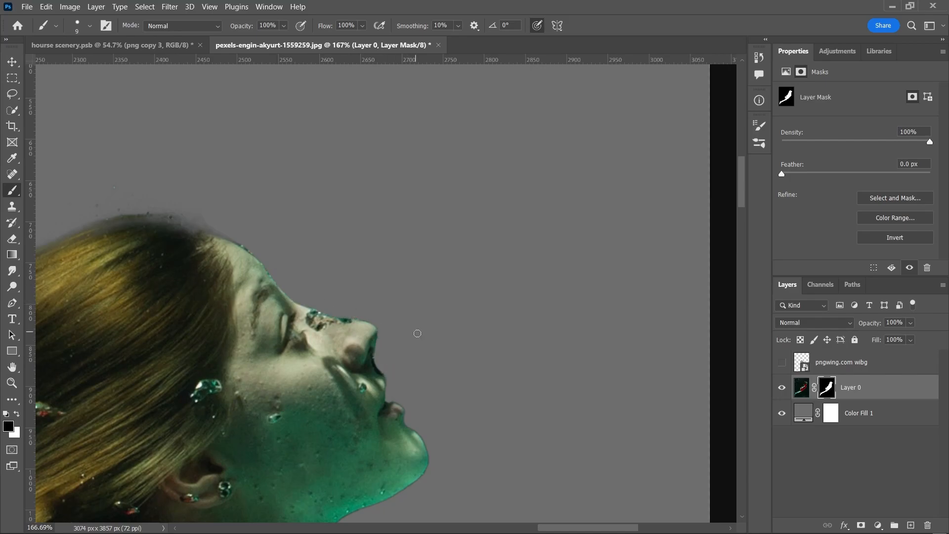
# Paint the dark background remnants around and between the woman's fingers out of the Layer 0 mask
pyautogui.scroll(-5, 411, 326)
pyautogui.scroll(5, 395, 317)
pyautogui.scroll(-6, 395, 312)
pyautogui.scroll(7, 331, 386)
pyautogui.hscroll(-3, 420, 366)
pyautogui.scroll(-4, 459, 380)
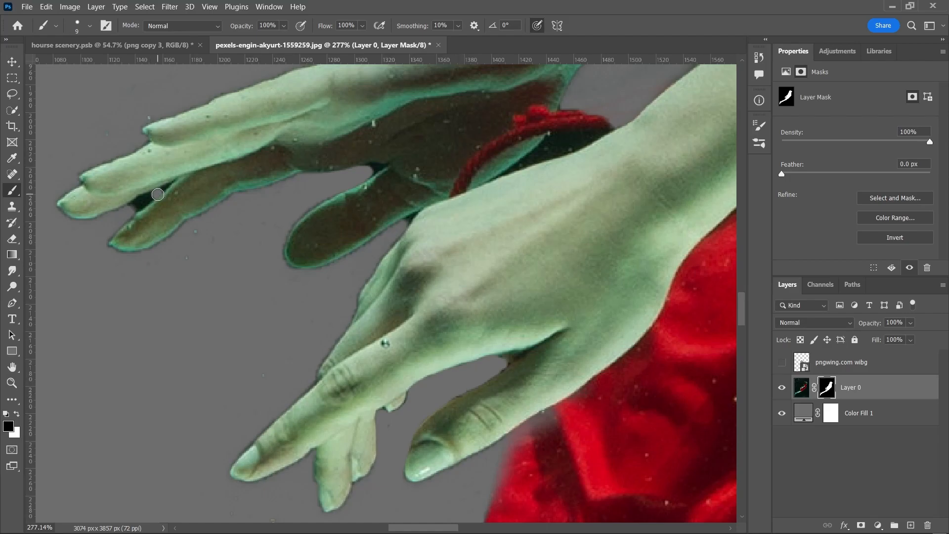
pyautogui.moveTo(374, 171); pyautogui.dragTo(383, 166)
pyautogui.scroll(1, 333, 195)
pyautogui.press(']')
pyautogui.press(']')
pyautogui.press(']')
pyautogui.moveTo(558, 144); pyautogui.dragTo(322, 220)
pyautogui.scroll(-1, 154, 318)
pyautogui.hscroll(-1, 155, 318)
pyautogui.scroll(-10, 353, 316)
# Recolour the woman's image on Layer 0 with the Colorize neural filter, using auto color and output to the current layer
pyautogui.click(801, 387)
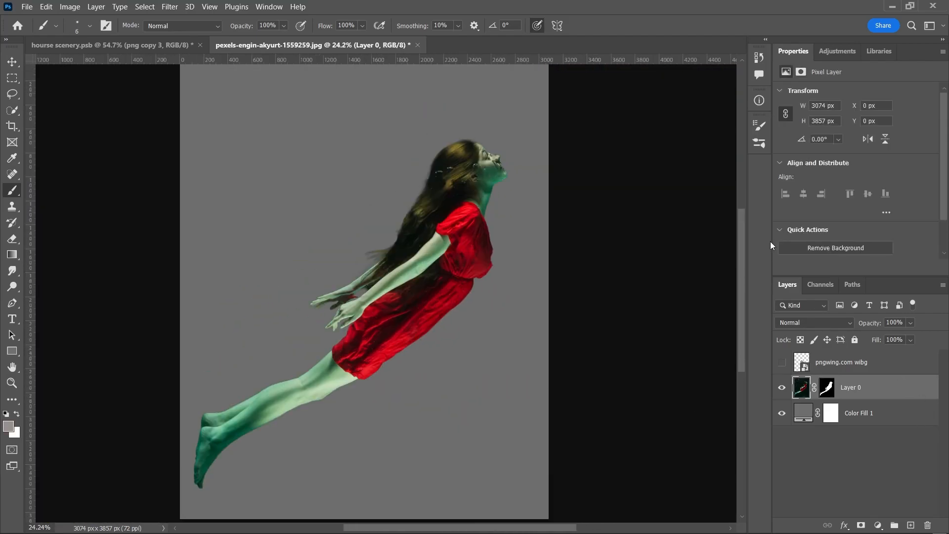
pyautogui.click(170, 6)
pyautogui.click(197, 57)
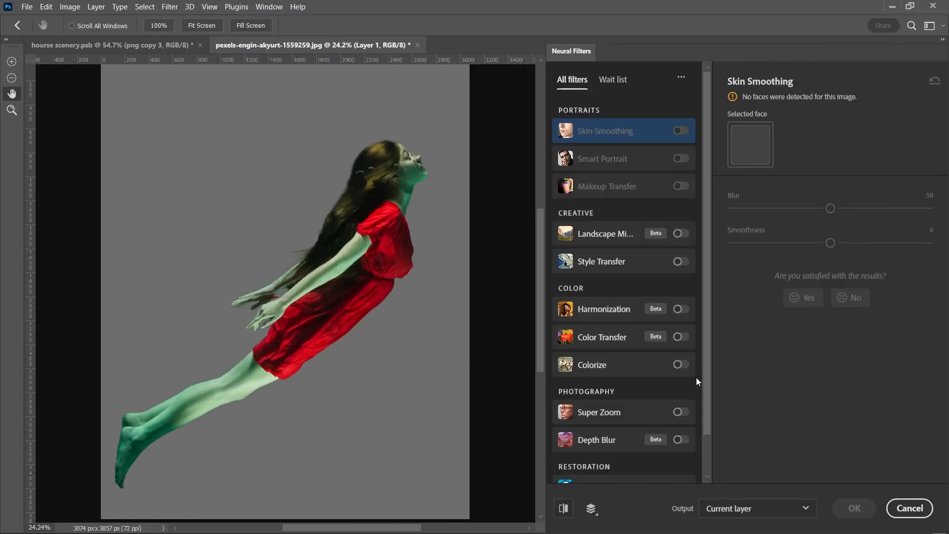
pyautogui.click(681, 365)
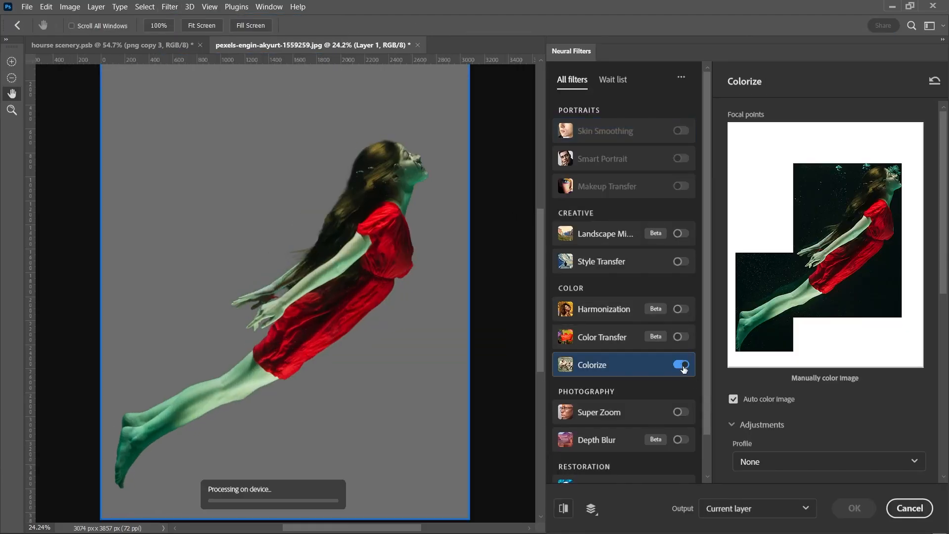
pyautogui.click(854, 508)
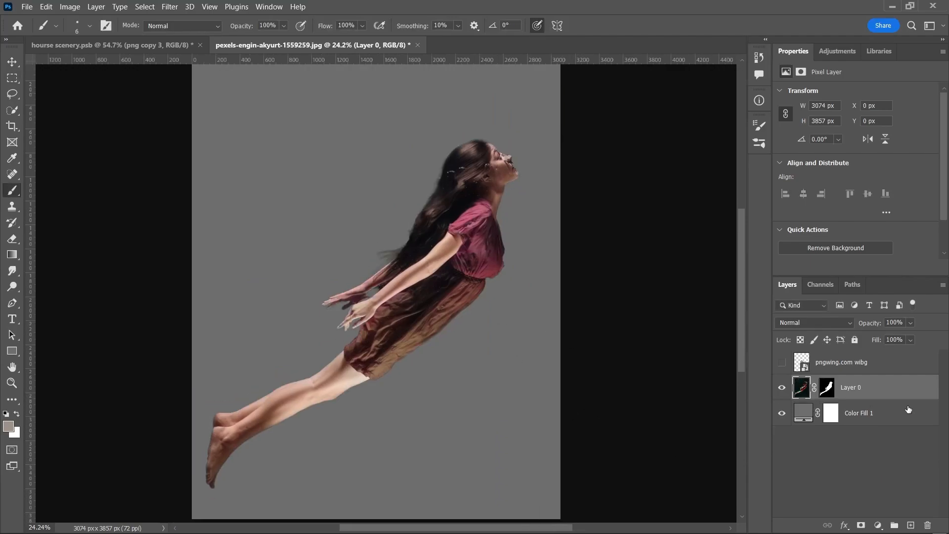
# Clone clean skin over the bubbles on the woman's cheek with a 15 px Clone Stamp at 64% flow
pyautogui.scroll(4, 563, 291)
pyautogui.scroll(-3, 551, 294)
pyautogui.scroll(16, 504, 154)
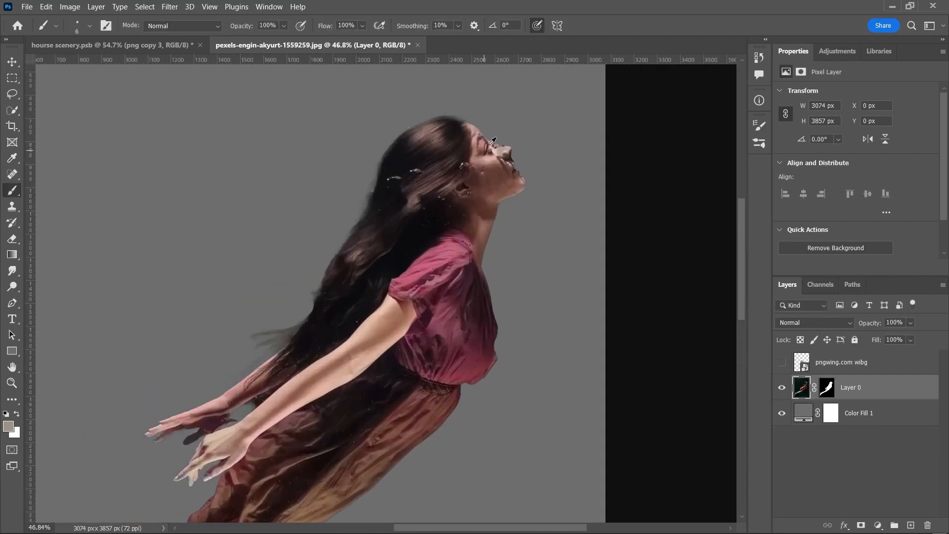
pyautogui.scroll(3, 501, 143)
pyautogui.hscroll(1, 567, 383)
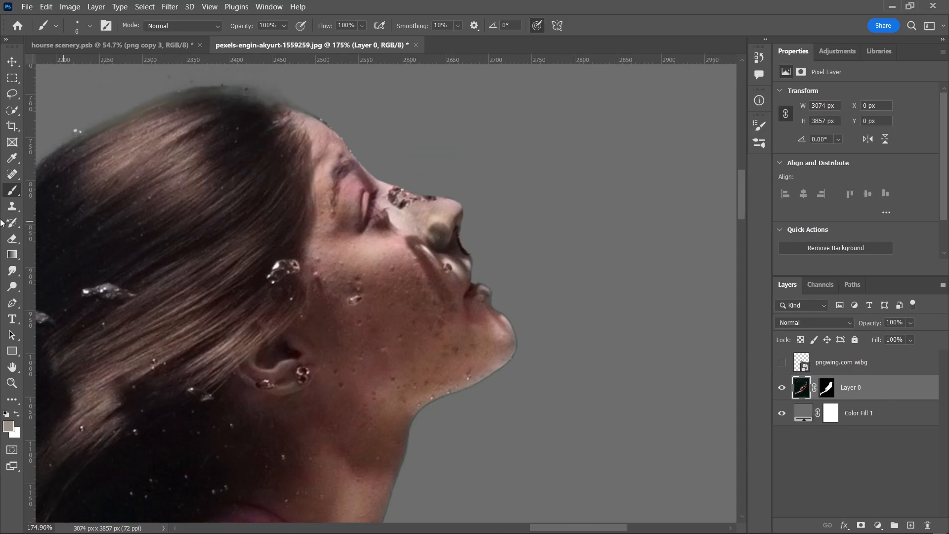
pyautogui.scroll(4, 466, 229)
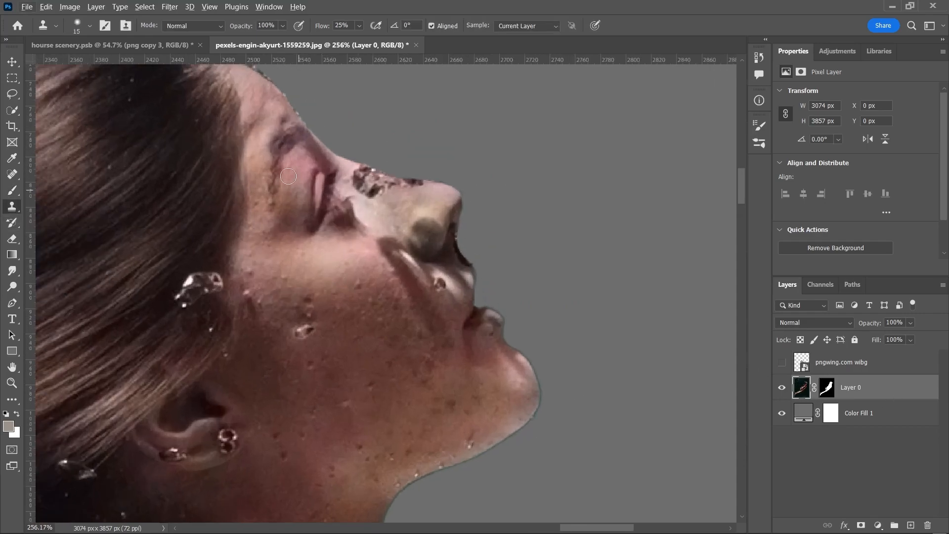
pyautogui.click(89, 26)
pyautogui.click(597, 31)
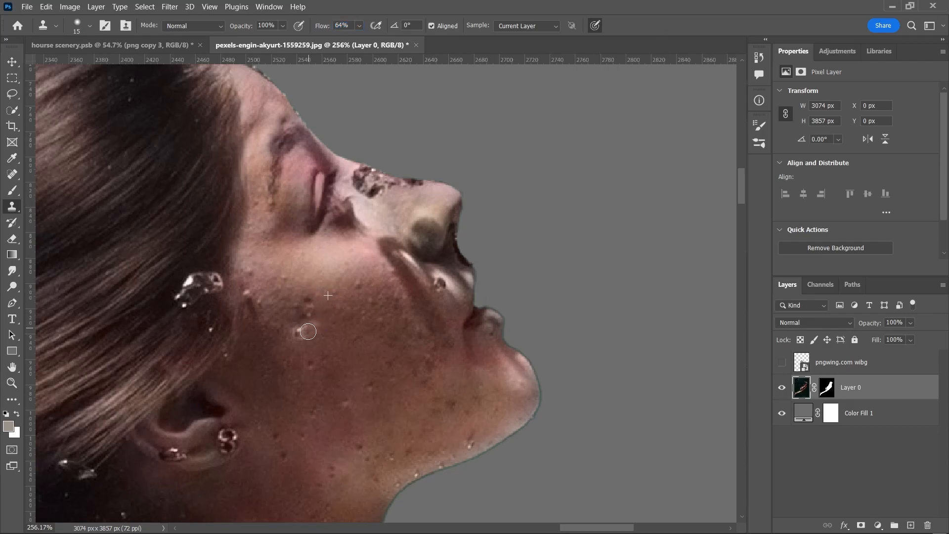
pyautogui.hscroll(1, 371, 376)
pyautogui.scroll(-4, 396, 373)
pyautogui.click(440, 366)
# Clone over the bubbles above the woman's lip, at her temple and on the bridge of her nose
pyautogui.scroll(3, 414, 336)
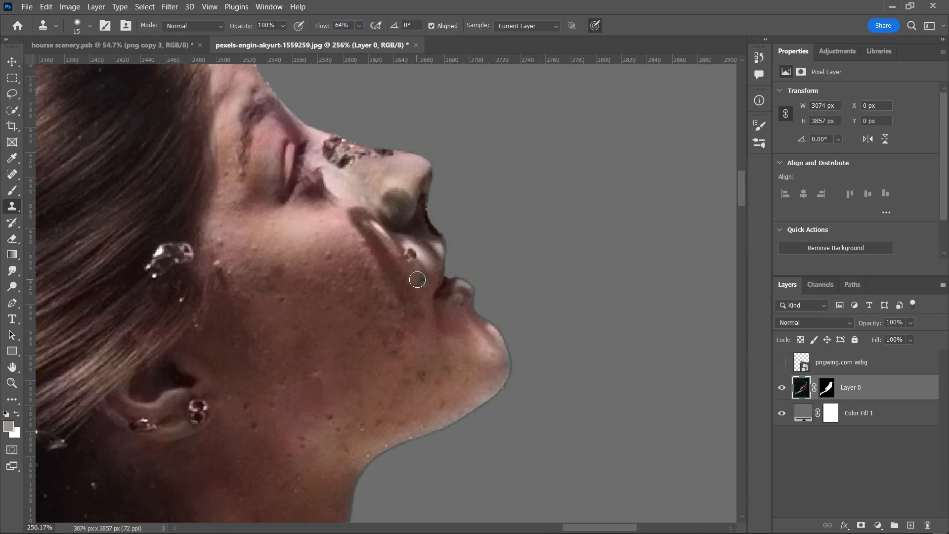
pyautogui.click(410, 245)
pyautogui.hscroll(-2, 297, 296)
pyautogui.moveTo(248, 317); pyautogui.dragTo(197, 319)
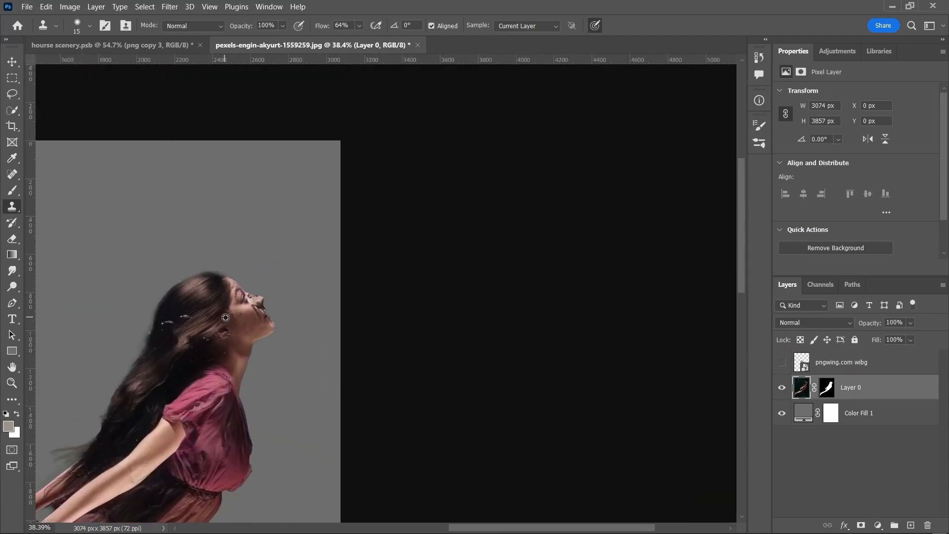
pyautogui.moveTo(251, 299); pyautogui.dragTo(306, 317)
pyautogui.click(290, 348)
pyautogui.keyDown('alt'); pyautogui.click(290, 372); pyautogui.keyUp('alt')
pyautogui.moveTo(283, 351); pyautogui.dragTo(262, 341)
# Clean the remaining bubble marks along the bridge of the nose with a smaller Clone Stamp brush
pyautogui.hscroll(1, 296, 356)
pyautogui.click(89, 26)
pyautogui.click(47, 138)
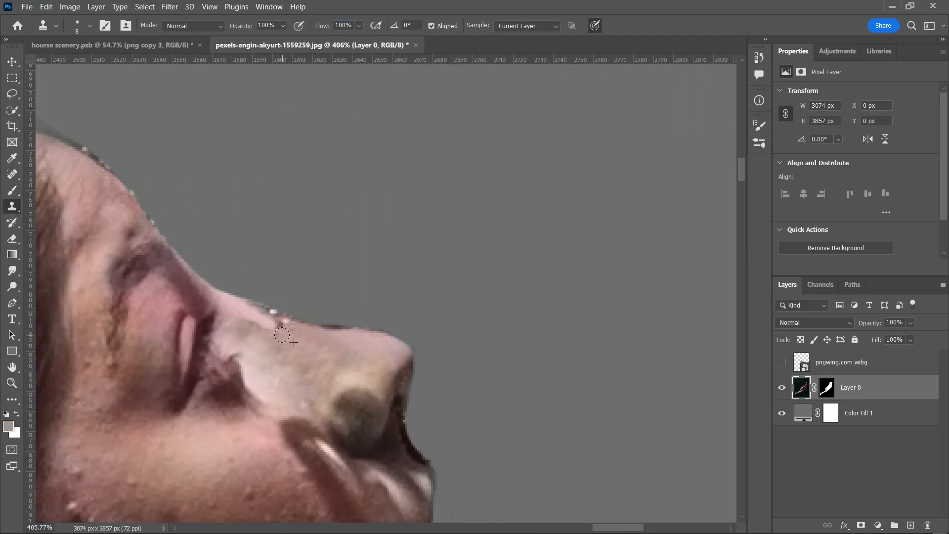
pyautogui.moveTo(281, 321); pyautogui.dragTo(251, 313)
pyautogui.scroll(-12, 320, 410)
pyautogui.scroll(13, 320, 408)
pyautogui.moveTo(323, 27); pyautogui.dragTo(312, 28)
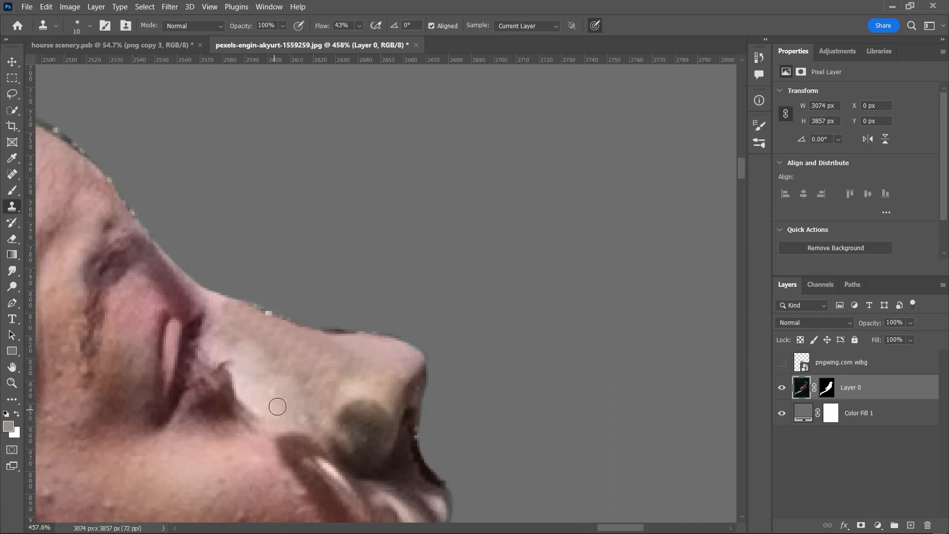
pyautogui.scroll(-20, 345, 353)
pyautogui.scroll(2, 341, 341)
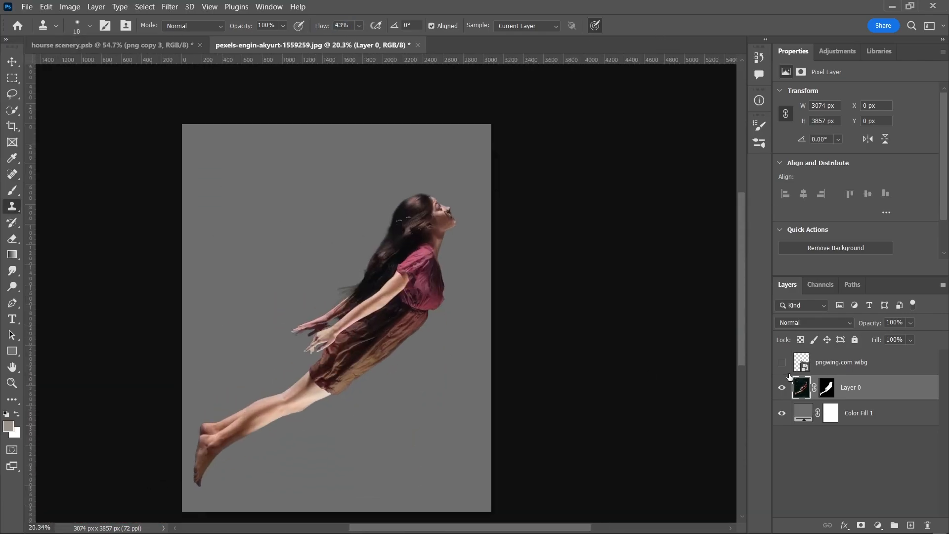
# Show the pngwing.com wibg layer, enlarge the wings to about 179% and place them behind the woman's shoulder
pyautogui.click(782, 363)
pyautogui.click(835, 363)
pyautogui.hscroll(3, 697, 387)
pyautogui.hotkey('ctrl', 't')
pyautogui.moveTo(349, 318); pyautogui.dragTo(460, 318)
pyautogui.moveTo(383, 342); pyautogui.dragTo(266, 285)
pyautogui.hscroll(2, 359, 279)
pyautogui.scroll(2, 331, 267)
pyautogui.scroll(-2, 398, 397)
pyautogui.hscroll(-3, 397, 398)
pyautogui.scroll(-2, 397, 398)
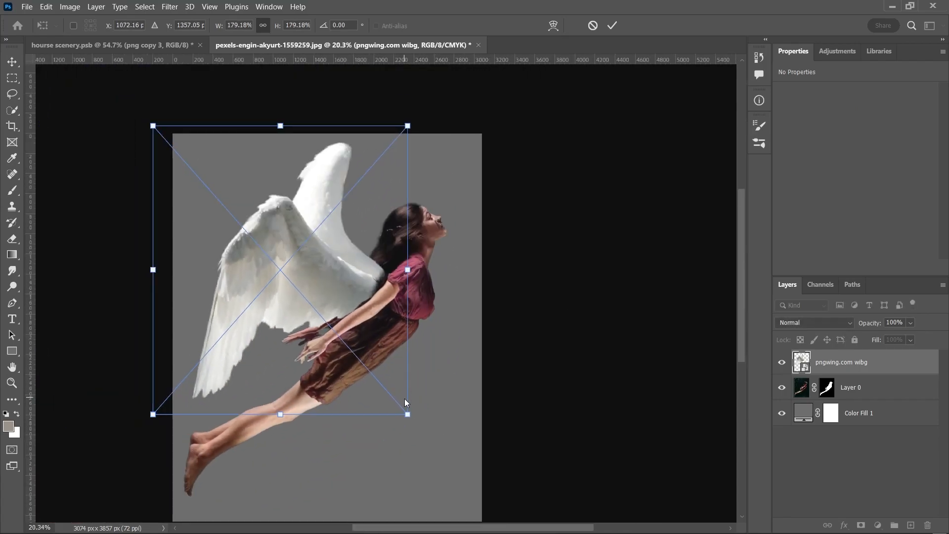
# Stretch the wings' lower and upper corners outward to lengthen them towards the woman's feet
pyautogui.moveTo(158, 417); pyautogui.dragTo(147, 481)
pyautogui.moveTo(150, 126); pyautogui.dragTo(151, 65)
pyautogui.moveTo(382, 330); pyautogui.dragTo(372, 318)
pyautogui.click(875, 368)
pyautogui.hscroll(1, 428, 308)
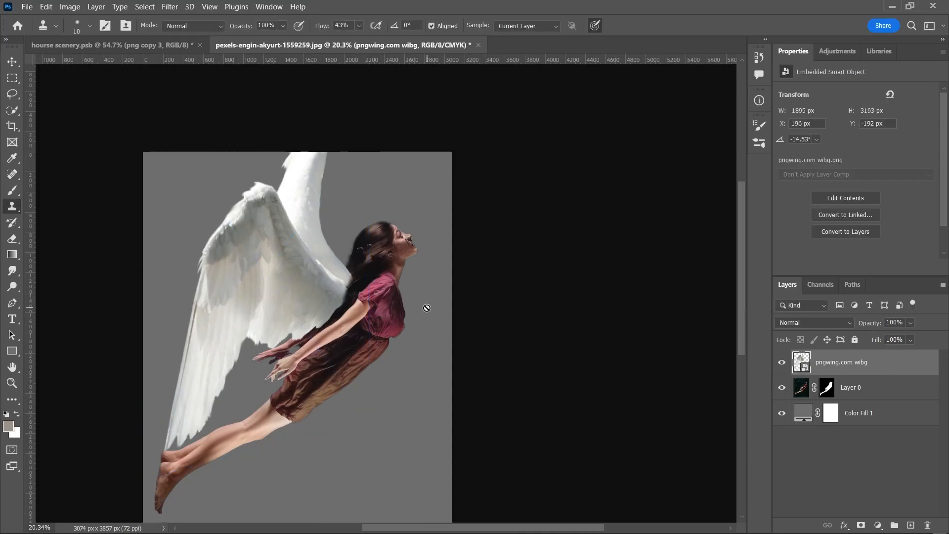
# Move the woman on Layer 0 and the wings layer down so both fit on the canvas
pyautogui.scroll(-2, 427, 305)
pyautogui.hscroll(-1, 427, 305)
pyautogui.click(883, 390)
pyautogui.hotkey('ctrl', 't')
pyautogui.moveTo(368, 341); pyautogui.dragTo(362, 365)
pyautogui.click(881, 362)
pyautogui.hotkey('ctrl', 't')
pyautogui.moveTo(308, 320); pyautogui.dragTo(310, 340)
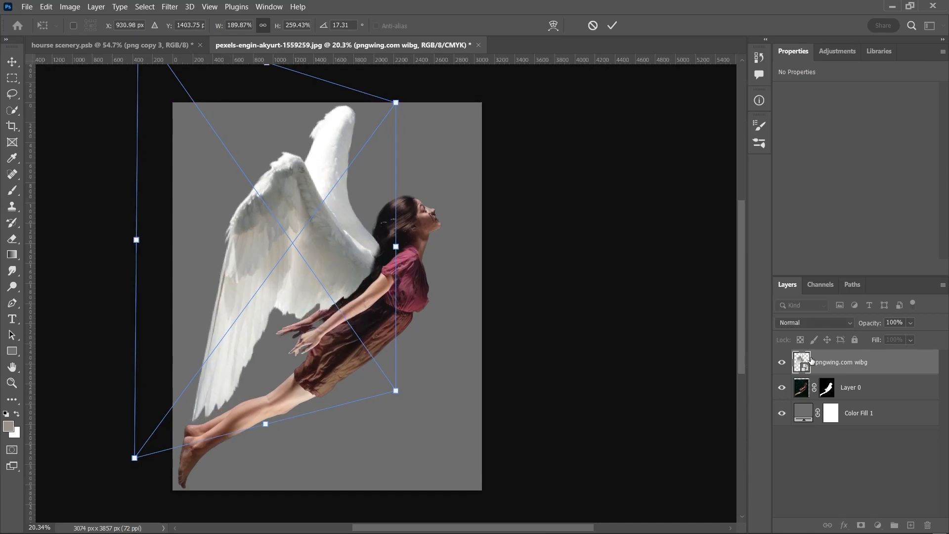
pyautogui.click(446, 330)
# Add a layer mask to the wings layer and paint out the wing where it covers the woman's hair
pyautogui.scroll(9, 349, 202)
pyautogui.scroll(1, 360, 331)
pyautogui.scroll(-3, 361, 331)
pyautogui.hscroll(-1, 363, 321)
pyautogui.click(861, 525)
pyautogui.hscroll(-1, 445, 322)
pyautogui.scroll(3, 456, 315)
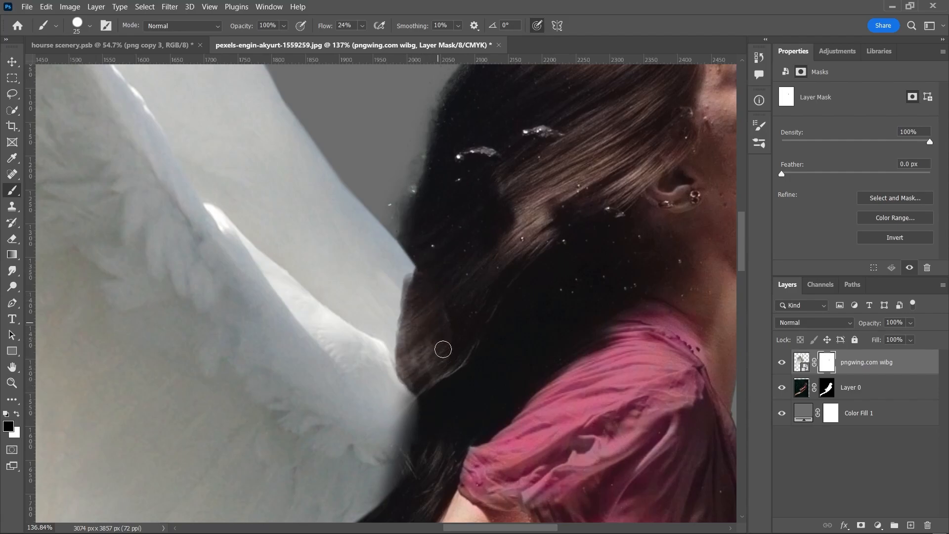
pyautogui.scroll(-3, 399, 352)
pyautogui.scroll(4, 415, 307)
pyautogui.scroll(-2, 425, 276)
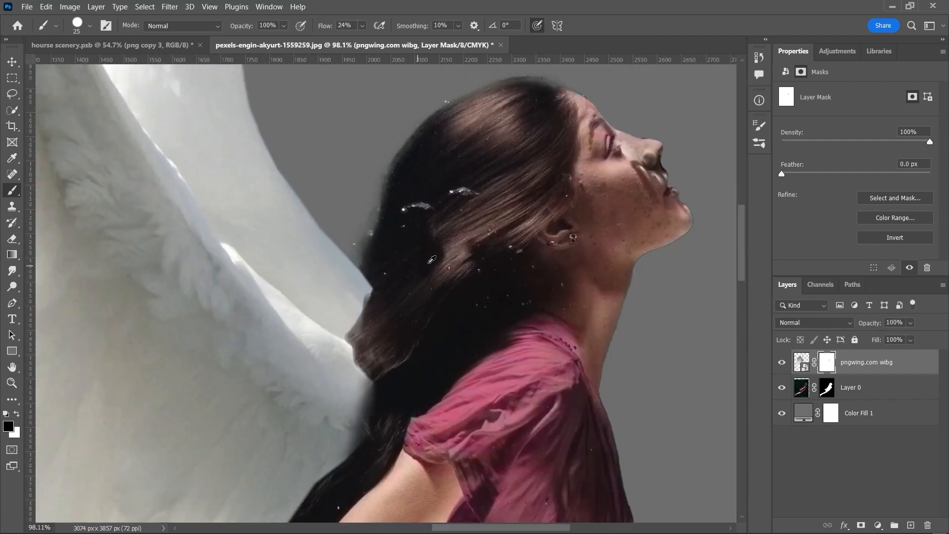
# Paint strand-like hair edges over the wing joint on the wings mask with a hair-textured brush
pyautogui.click(760, 125)
pyautogui.click(674, 436)
pyautogui.click(730, 123)
pyautogui.scroll(6, 373, 332)
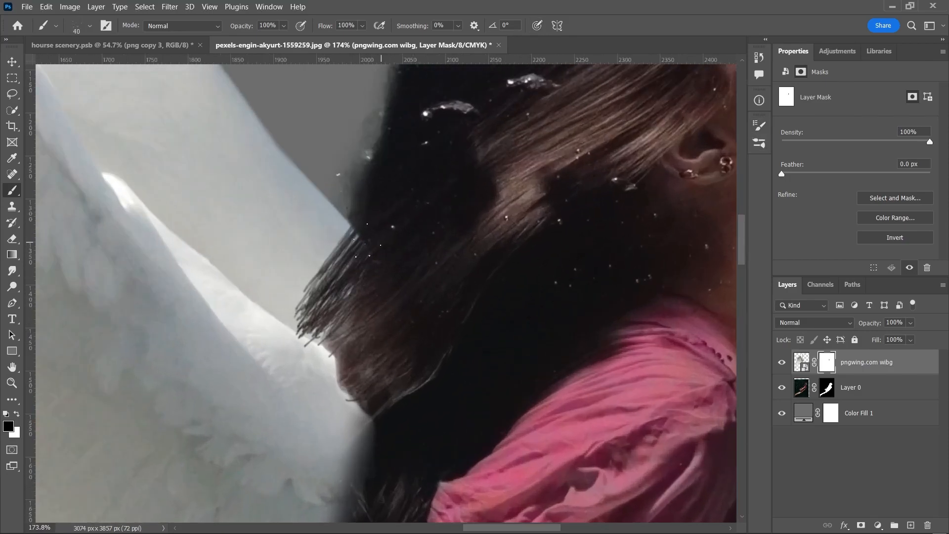
# Restore the wing edge beside the hair by painting white on the wings mask with a 40 px round brush
pyautogui.click(89, 26)
pyautogui.click(66, 140)
pyautogui.scroll(6, 444, 338)
pyautogui.press('x')
pyautogui.moveTo(141, 235); pyautogui.dragTo(328, 303)
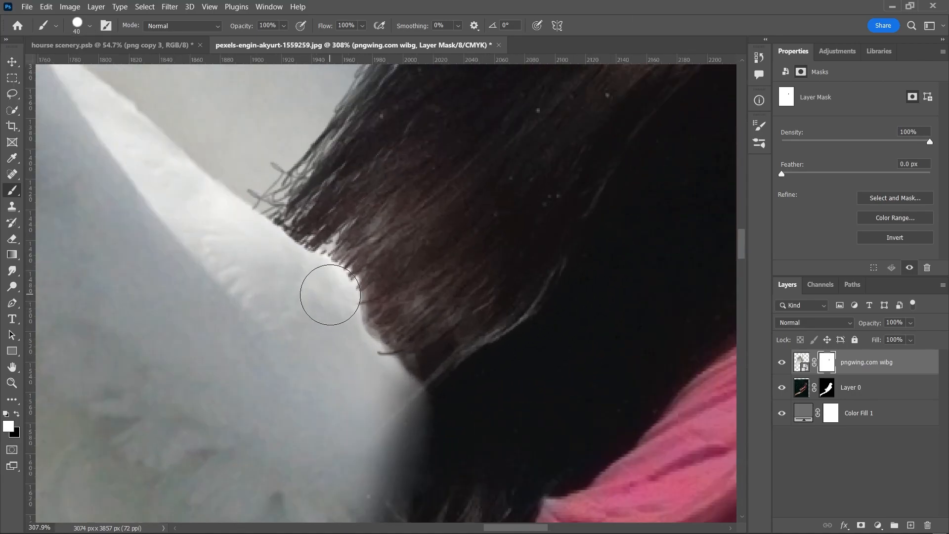
pyautogui.scroll(3, 330, 301)
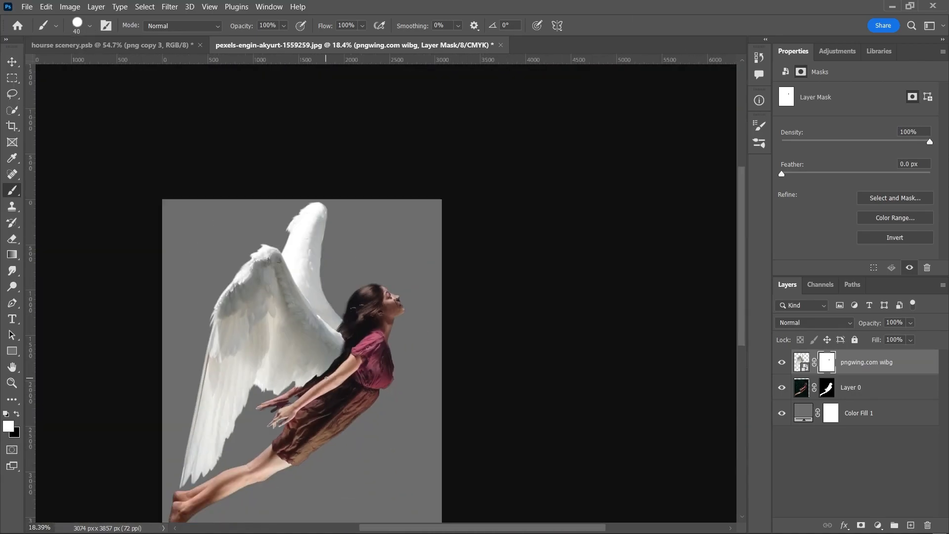
# Clone dark hair texture over the bubbles in the woman's hair on Layer 0
pyautogui.scroll(10, 351, 256)
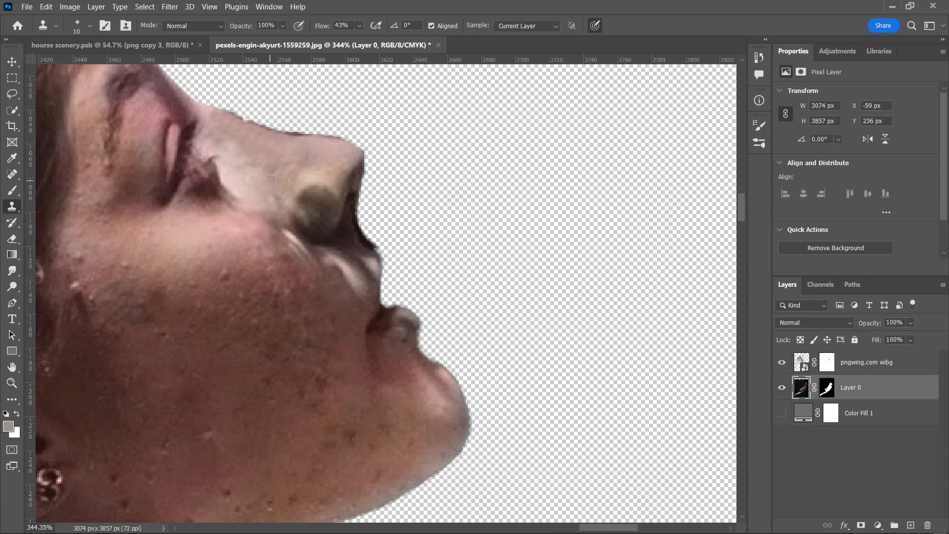
pyautogui.scroll(3, 279, 183)
pyautogui.scroll(-5, 369, 261)
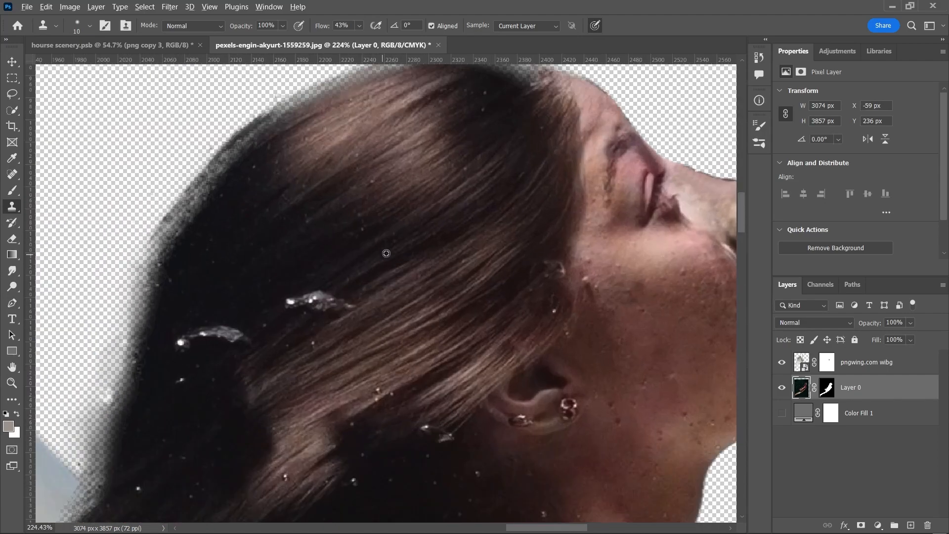
pyautogui.keyDown('alt'); pyautogui.click(321, 292); pyautogui.keyUp('alt')
pyautogui.moveTo(310, 308); pyautogui.dragTo(353, 306)
pyautogui.moveTo(257, 340); pyautogui.dragTo(296, 290)
pyautogui.moveTo(286, 291); pyautogui.dragTo(270, 292)
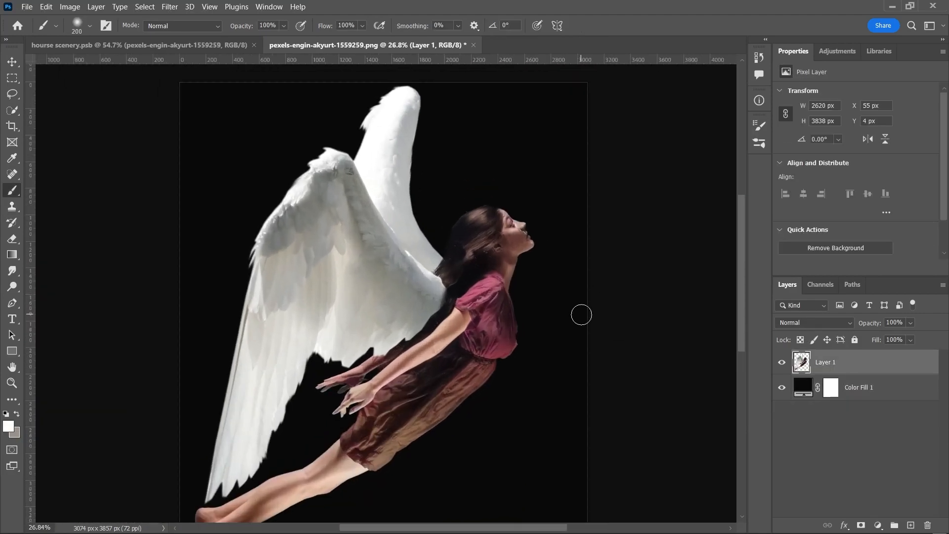
# Select both white wings on Layer 1 in the pexels-engin-akyurt-1559259.png document
pyautogui.scroll(-1, 581, 314)
pyautogui.click(143, 6)
pyautogui.click(167, 142)
pyautogui.click(366, 252)
pyautogui.click(333, 266)
pyautogui.click(336, 259)
pyautogui.click(798, 143)
pyautogui.press('w')
pyautogui.click(333, 168)
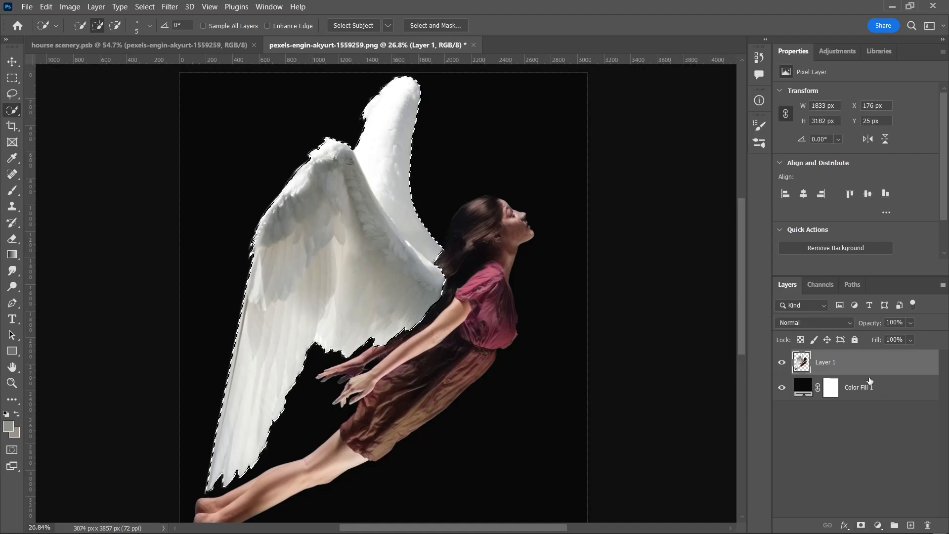
# Copy the selected wings to a new layer and hide Layer 1
pyautogui.hotkey('ctrl', 'j')
pyautogui.click(781, 388)
pyautogui.press('b')
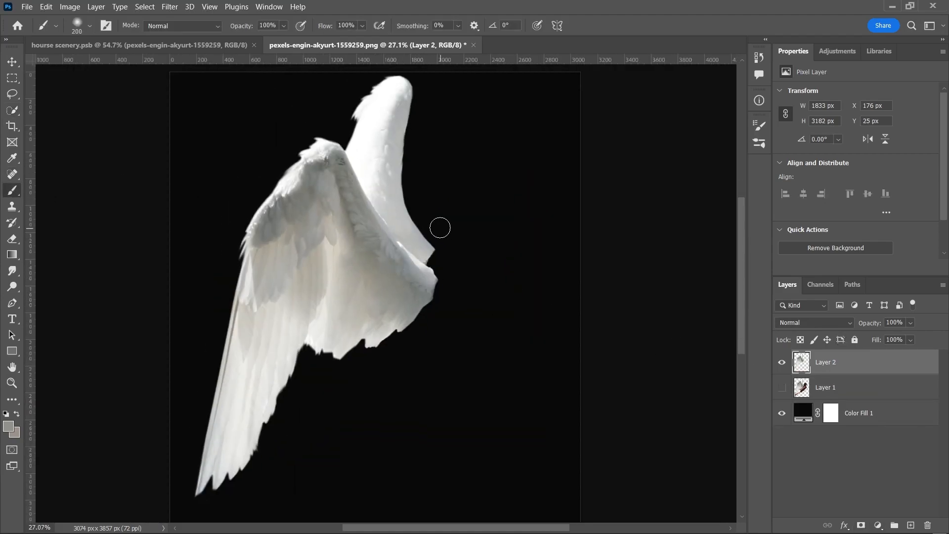
# Apply Glowing Edges to the wings on Layer 2 with edge width 3, edge brightness 20 and smoothness 15
pyautogui.click(170, 7)
pyautogui.click(192, 79)
pyautogui.keyDown('alt'); pyautogui.click(334, 233); pyautogui.keyUp('alt')
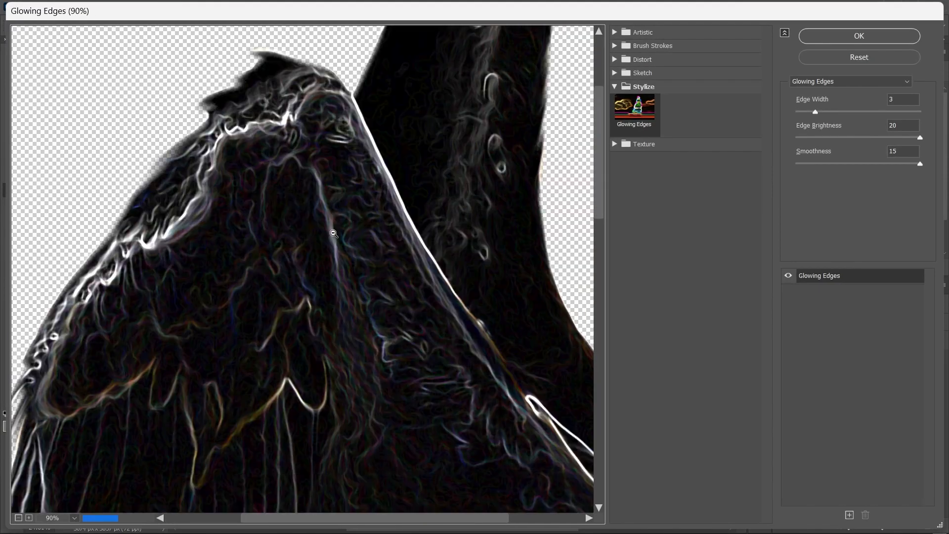
pyautogui.scroll(-7, 334, 233)
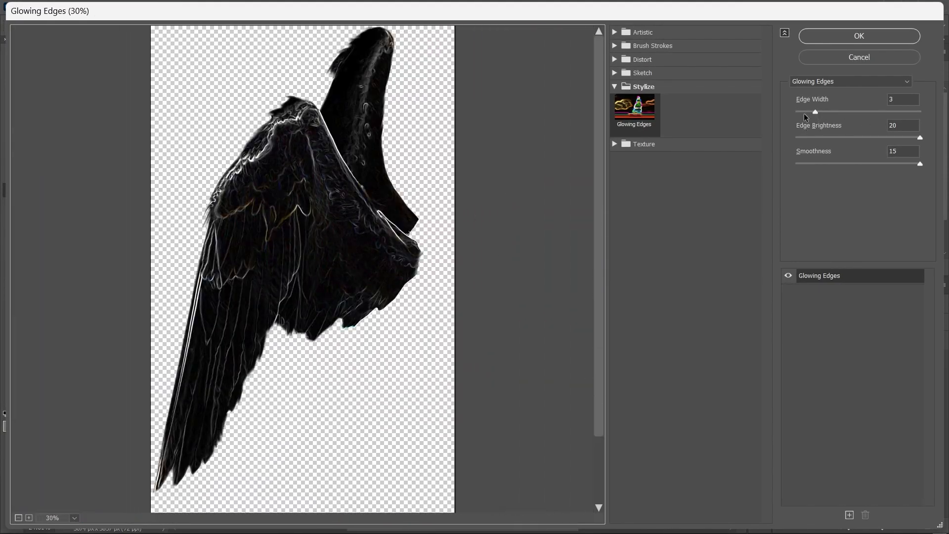
pyautogui.moveTo(795, 112)
pyautogui.mouseDown()
pyautogui.moveTo(947, 117)
pyautogui.moveTo(809, 115)
pyautogui.mouseUp()
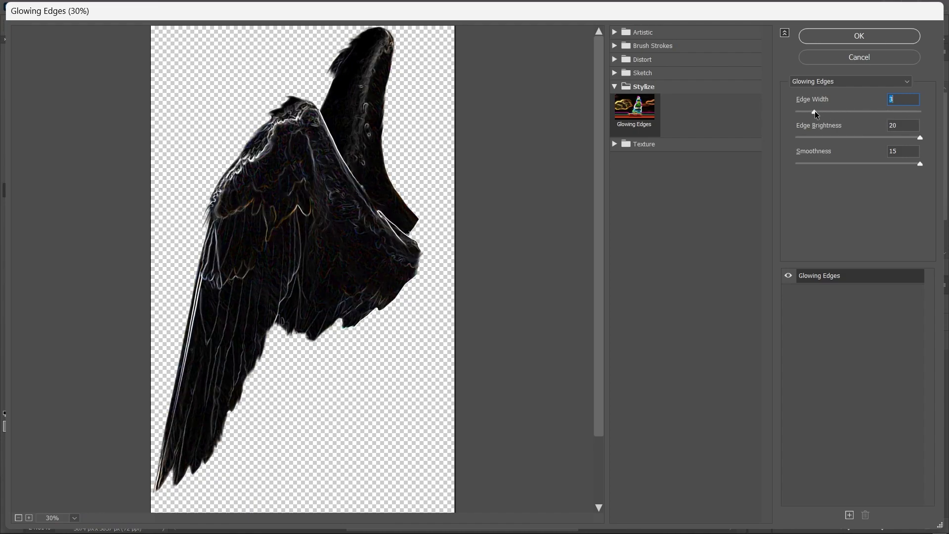
pyautogui.press('Return')
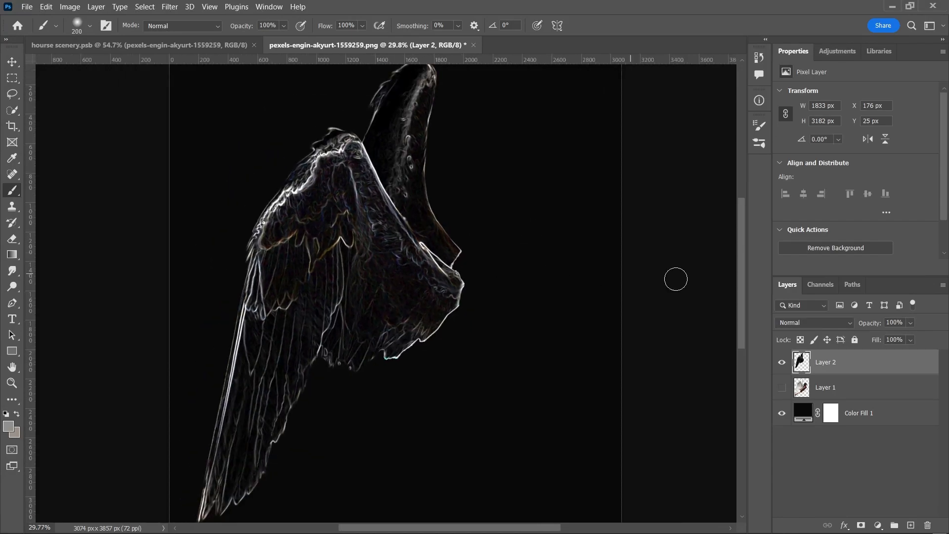
# Set Layer 2's blend mode to Screen
pyautogui.click(793, 323)
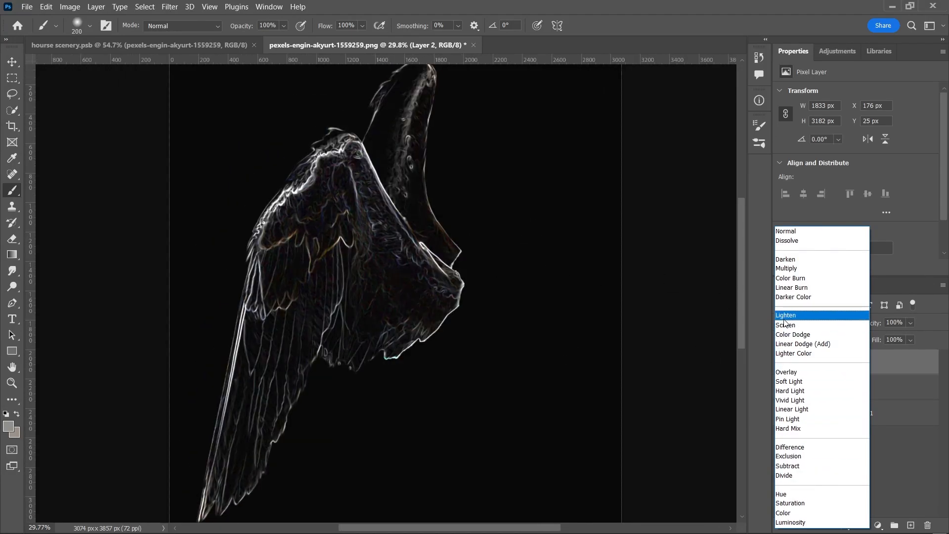
pyautogui.click(810, 326)
pyautogui.press('s')
pyautogui.hscroll(2, 346, 181)
pyautogui.scroll(2, 346, 181)
pyautogui.scroll(3, 342, 179)
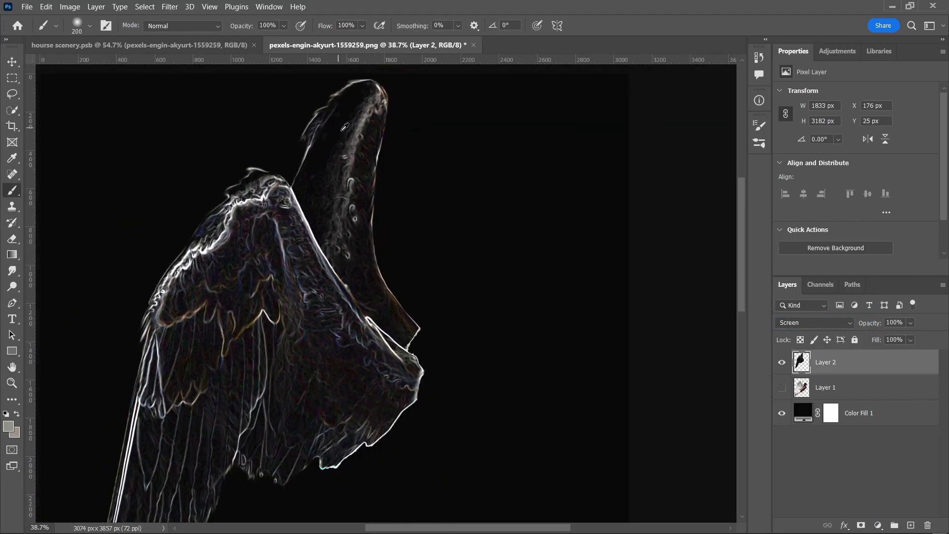
# Apply the Oil Paint filter to Layer 2 with stylization 9.0 and cleanliness, scale and bristle detail at 10.0
pyautogui.hscroll(1, 343, 179)
pyautogui.hotkey('alt', 'd')
pyautogui.click(170, 7)
pyautogui.moveTo(247, 277)
pyautogui.click(375, 335)
pyautogui.moveTo(625, 128); pyautogui.dragTo(862, 152)
pyautogui.moveTo(600, 102)
pyautogui.mouseDown()
pyautogui.moveTo(672, 148)
pyautogui.moveTo(649, 157)
pyautogui.mouseUp()
pyautogui.scroll(-7, 606, 216)
pyautogui.click(599, 210)
pyautogui.click(599, 211)
pyautogui.click(666, 211)
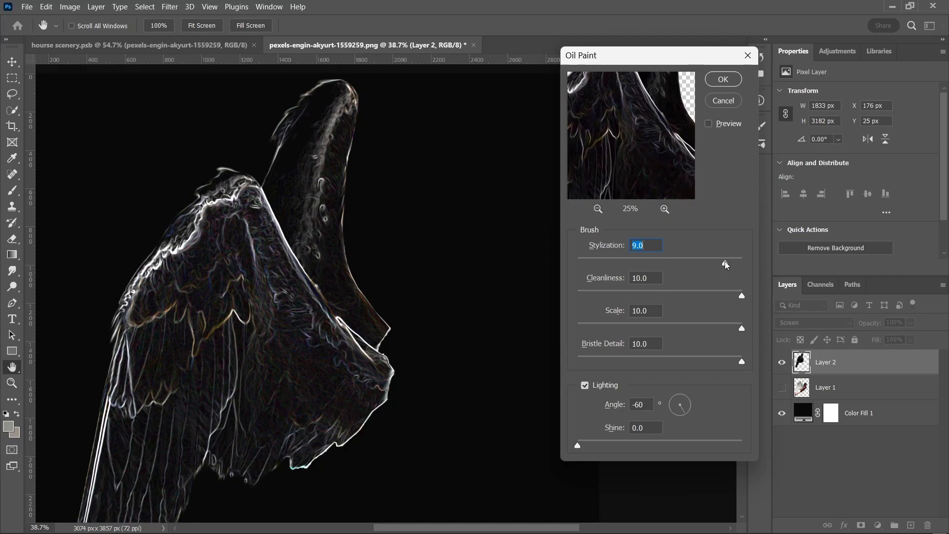
pyautogui.click(723, 79)
# Preview grey 747474 on the Color Fill 1 background and set the fill to black
pyautogui.scroll(-2, 532, 301)
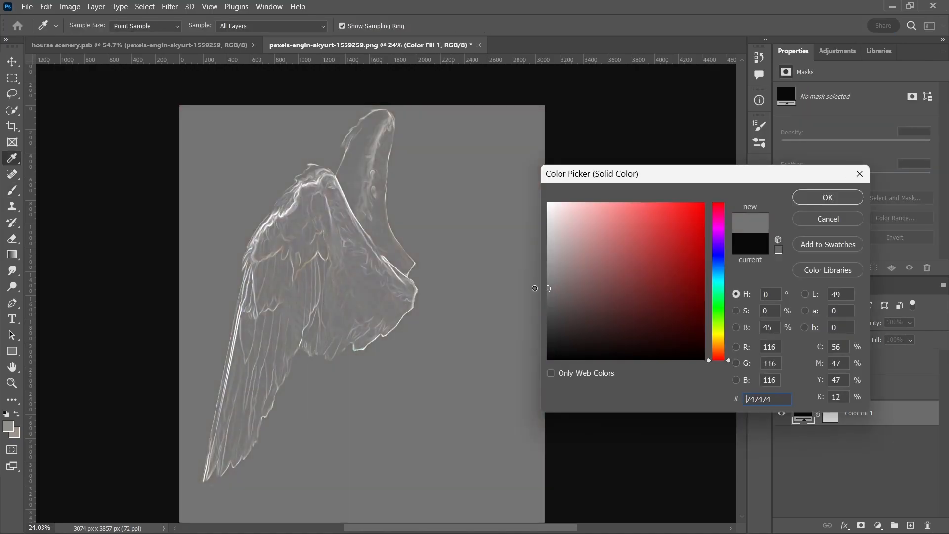
pyautogui.click(666, 254)
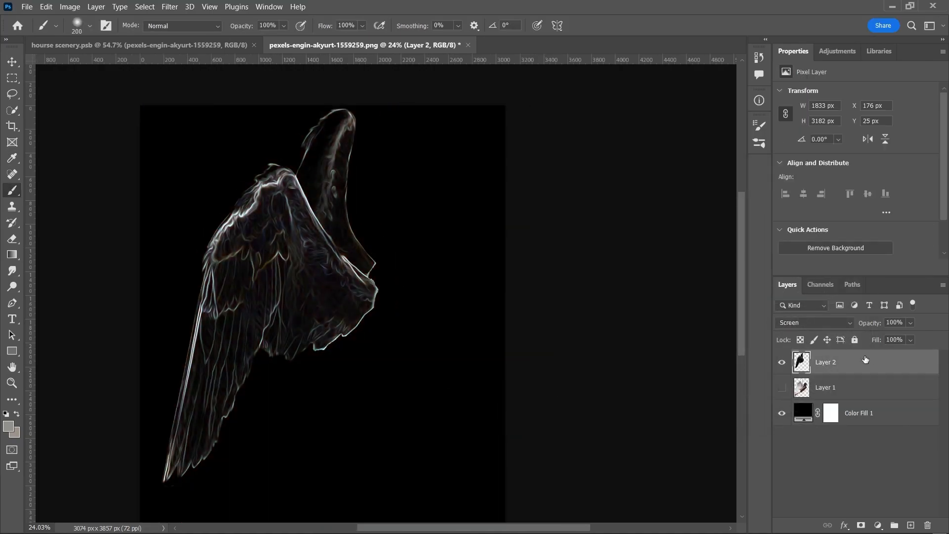
# Duplicate Layer 2 in Linear Dodge (Add) mode and blur the copy with a 133-pixel Gaussian Blur
pyautogui.hotkey('ctrl', 'j')
pyautogui.click(170, 7)
pyautogui.moveTo(218, 181)
pyautogui.click(401, 237)
pyautogui.moveTo(663, 141); pyautogui.dragTo(524, 143)
pyautogui.moveTo(477, 335); pyautogui.dragTo(548, 333)
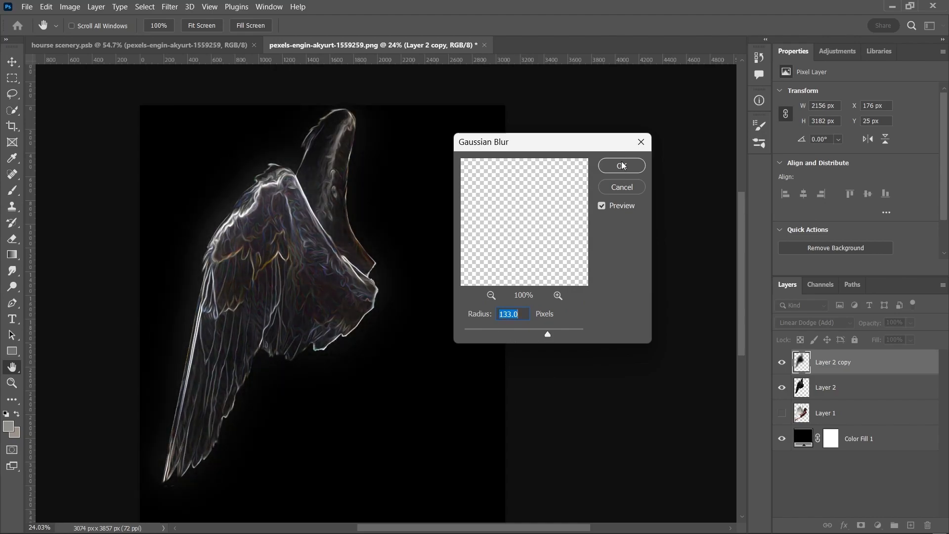
pyautogui.click(622, 166)
pyautogui.click(782, 362)
pyautogui.click(782, 362)
pyautogui.hscroll(1, 525, 394)
# Add a cyan Outer Glow to Layer 2 copy in Screen mode with 29% opacity and 250 px size
pyautogui.doubleClick(903, 368)
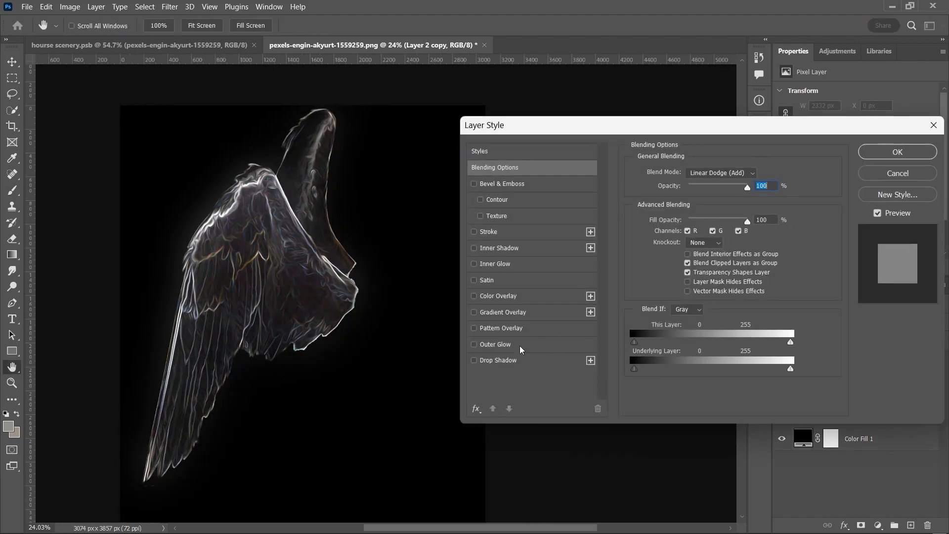
pyautogui.click(512, 344)
pyautogui.click(662, 216)
pyautogui.click(824, 199)
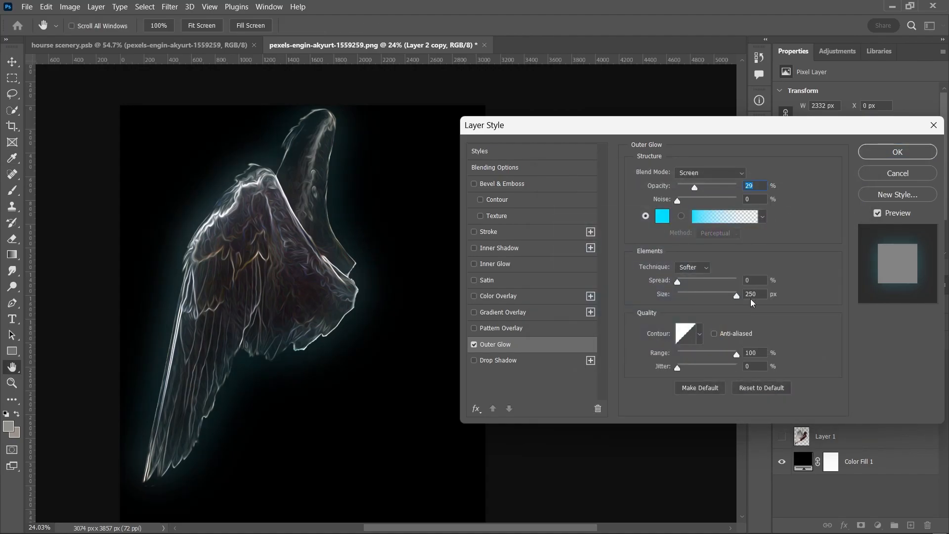
# Add a cyan Inner Glow from the center to Layer 2 copy in Screen mode with 13% opacity
pyautogui.click(494, 264)
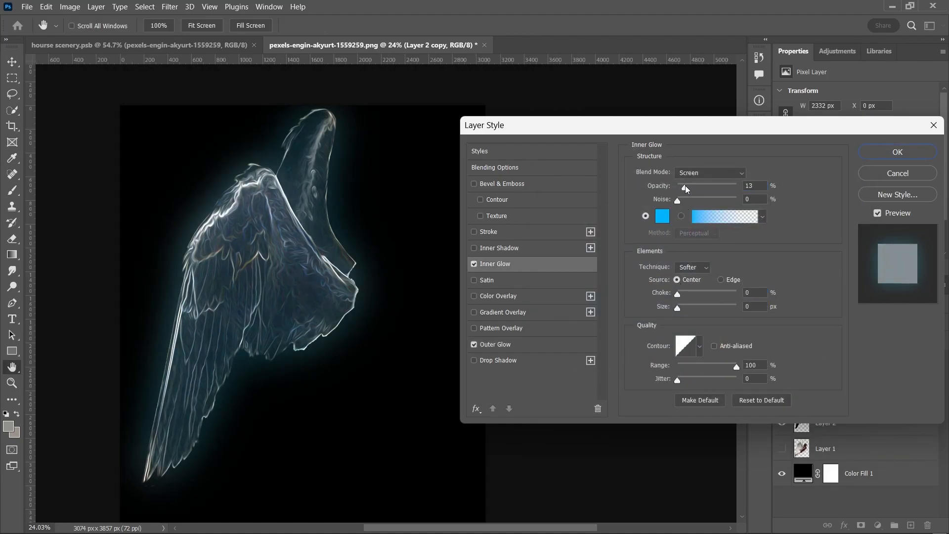
pyautogui.click(663, 216)
pyautogui.click(826, 198)
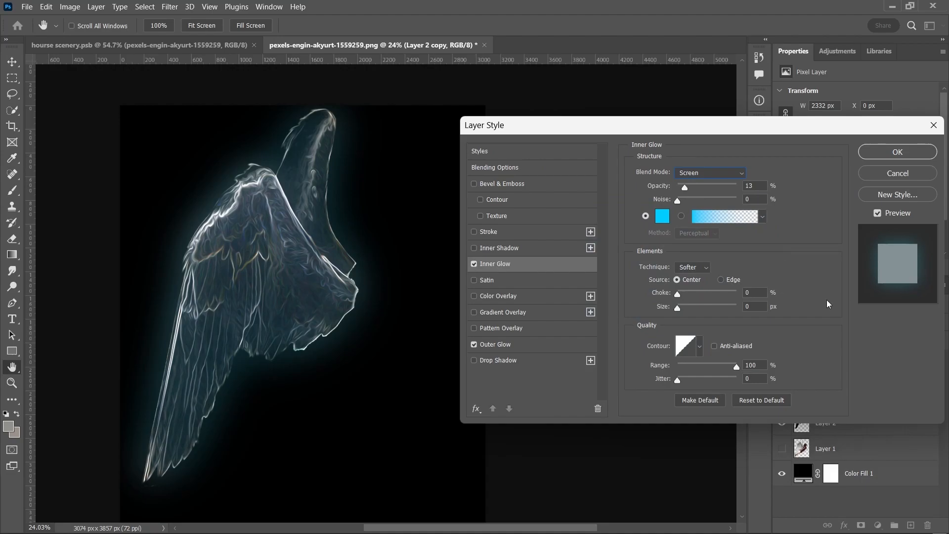
pyautogui.click(881, 155)
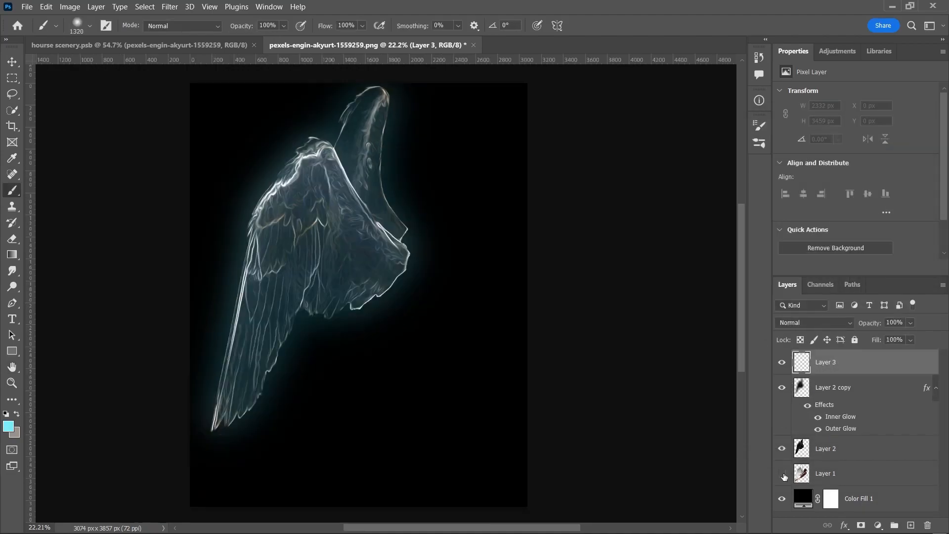
# Show Layer 1 and add a layer mask that keeps only the wings, previewing the mask inverted
pyautogui.click(782, 474)
pyautogui.click(865, 476)
pyautogui.click(861, 525)
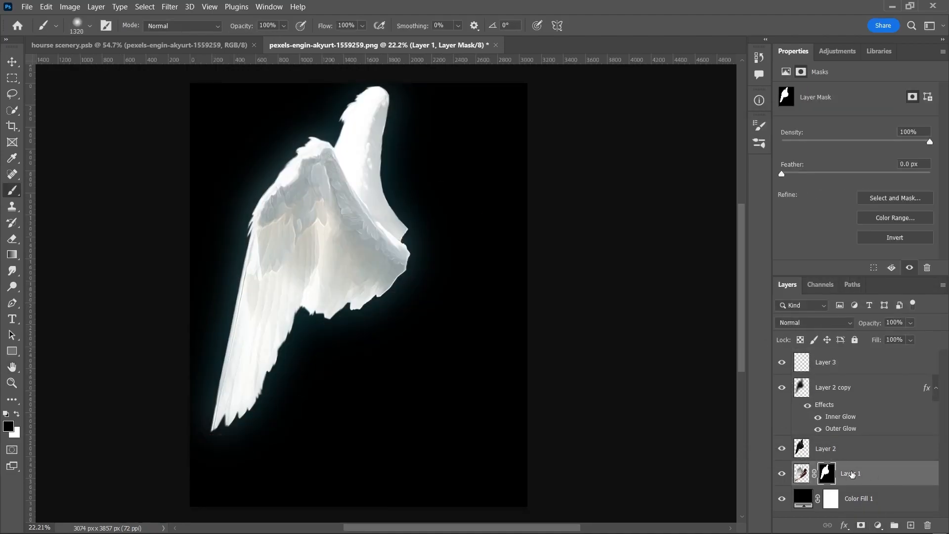
pyautogui.hotkey('ctrl', 'i')
pyautogui.scroll(6, 401, 240)
pyautogui.scroll(-5, 352, 216)
pyautogui.hotkey('ctrl', 'i')
# Duplicate Layer 1, invert the original's mask to show the woman, apply the copy's mask and set the wing copy to Divide
pyautogui.hotkey('ctrl', 'j')
pyautogui.hotkey('ctrl', 'i')
pyautogui.rightClick(831, 476)
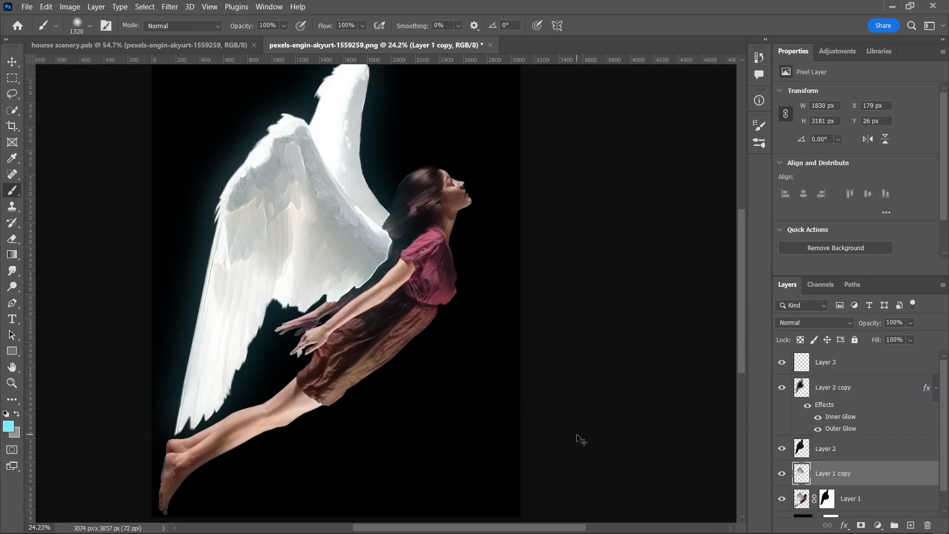
pyautogui.click(847, 324)
pyautogui.click(795, 475)
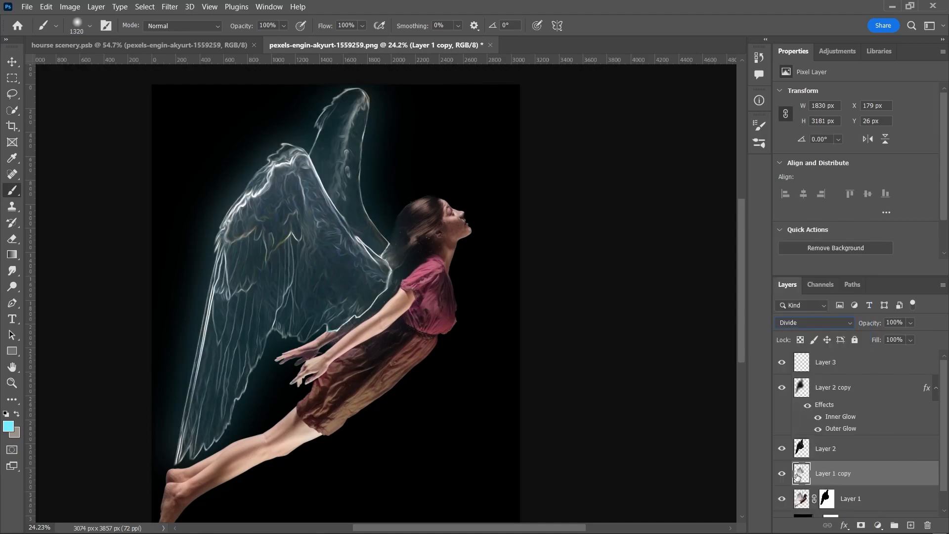
# Change the Color Fill 1 background to dark red and compare the wings with Layer 1 copy hidden and shown
pyautogui.scroll(-1, 811, 447)
pyautogui.click(781, 505)
pyautogui.click(782, 505)
pyautogui.doubleClick(803, 503)
pyautogui.moveTo(554, 287)
pyautogui.mouseDown()
pyautogui.moveTo(564, 319)
pyautogui.moveTo(616, 305)
pyautogui.mouseUp()
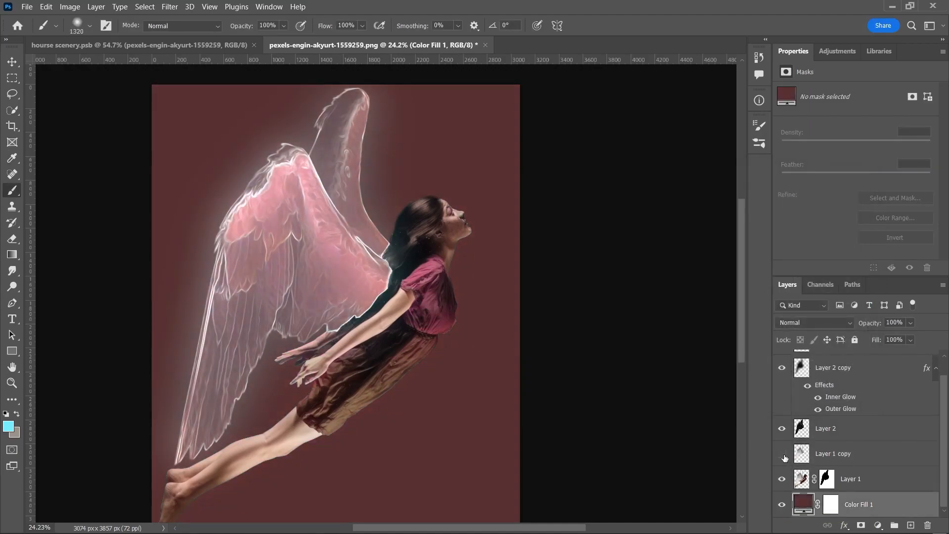
pyautogui.click(782, 453)
pyautogui.click(781, 453)
# Change the blend mode of Layer 1 copy and adjust its opacity
pyautogui.click(854, 458)
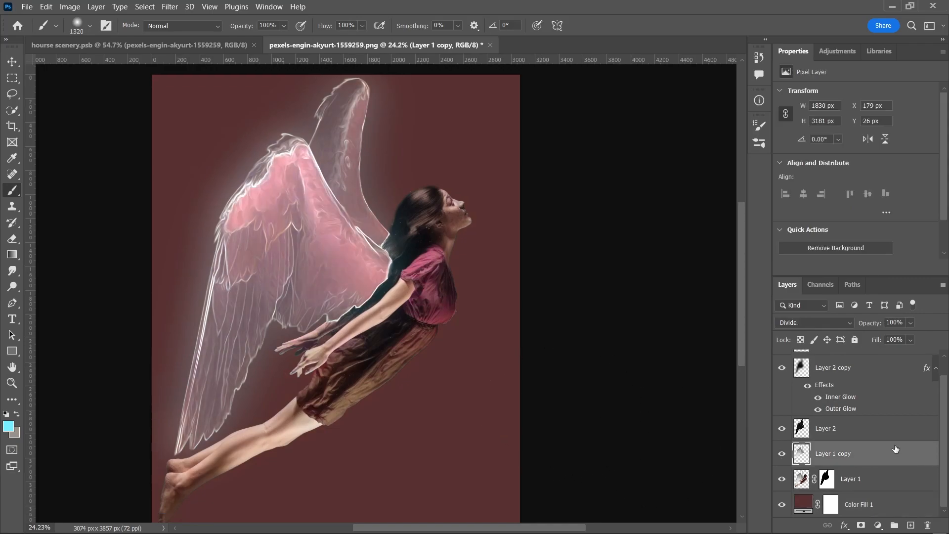
pyautogui.click(813, 322)
pyautogui.click(790, 233)
pyautogui.click(844, 326)
pyautogui.moveTo(858, 327)
pyautogui.mouseDown()
pyautogui.moveTo(838, 327)
pyautogui.moveTo(870, 326)
pyautogui.mouseUp()
pyautogui.click(875, 326)
pyautogui.click(840, 428)
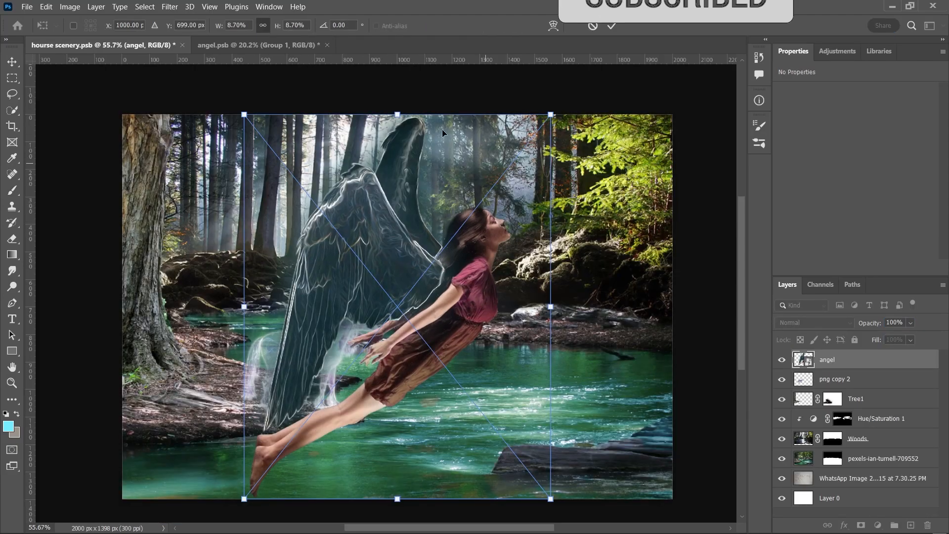
# Shrink the placed angel to about 299 × 430 px, flip it to face the unicorn and position it over the river
pyautogui.moveTo(442, 129); pyautogui.dragTo(474, 322)
pyautogui.rightClick(493, 334)
pyautogui.click(528, 317)
pyautogui.moveTo(532, 322); pyautogui.dragTo(521, 344)
pyautogui.press('Return')
pyautogui.press('b')
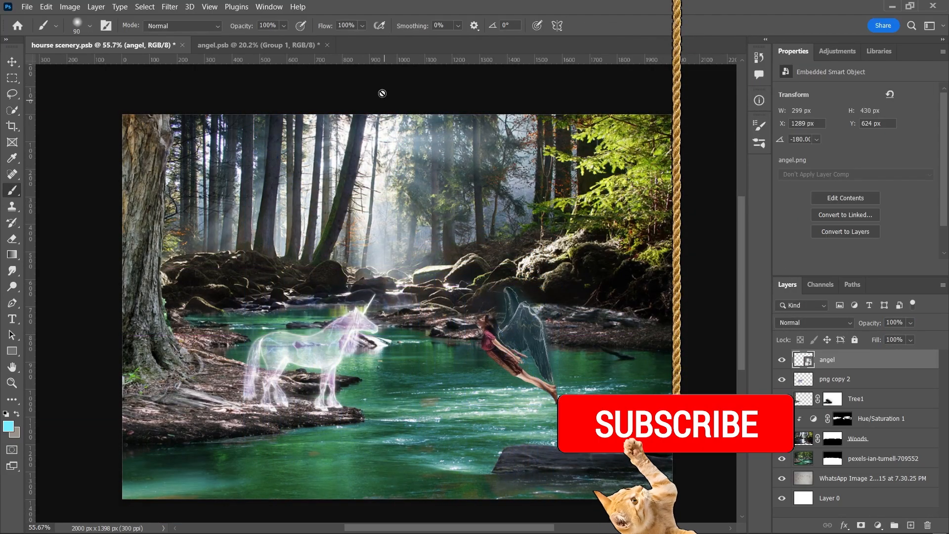
# Close the angel.psb document and move the angel up in front of the far riverbank
pyautogui.click(327, 45)
pyautogui.click(494, 212)
pyautogui.scroll(-1, 514, 306)
pyautogui.scroll(5, 514, 317)
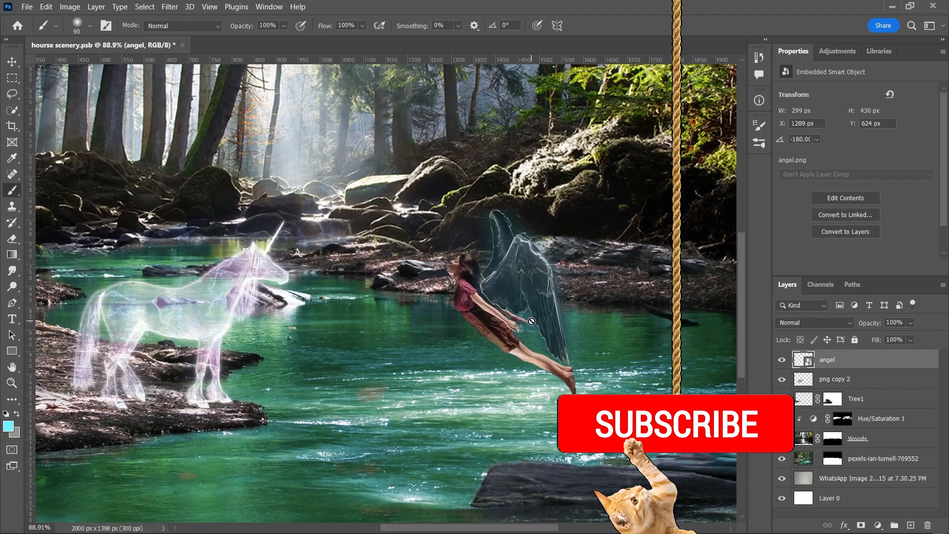
pyautogui.scroll(-3, 521, 284)
pyautogui.hotkey('ctrl', 't')
pyautogui.moveTo(496, 307); pyautogui.dragTo(503, 251)
pyautogui.press('Return')
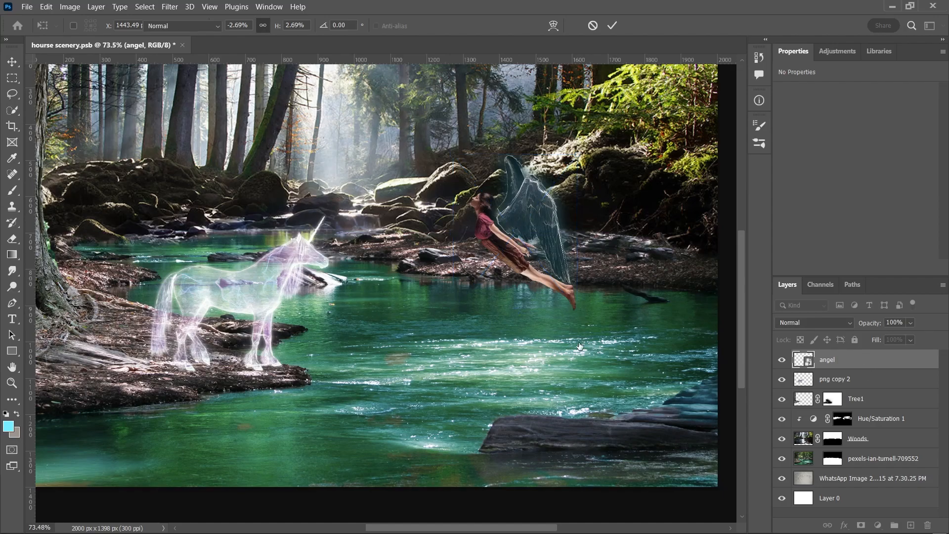
# Scale the unicorn layer png copy 2 up to 110.09%
pyautogui.scroll(-4, 521, 293)
pyautogui.scroll(1, 522, 295)
pyautogui.click(862, 382)
pyautogui.hotkey('ctrl', 't')
pyautogui.moveTo(357, 224); pyautogui.dragTo(357, 217)
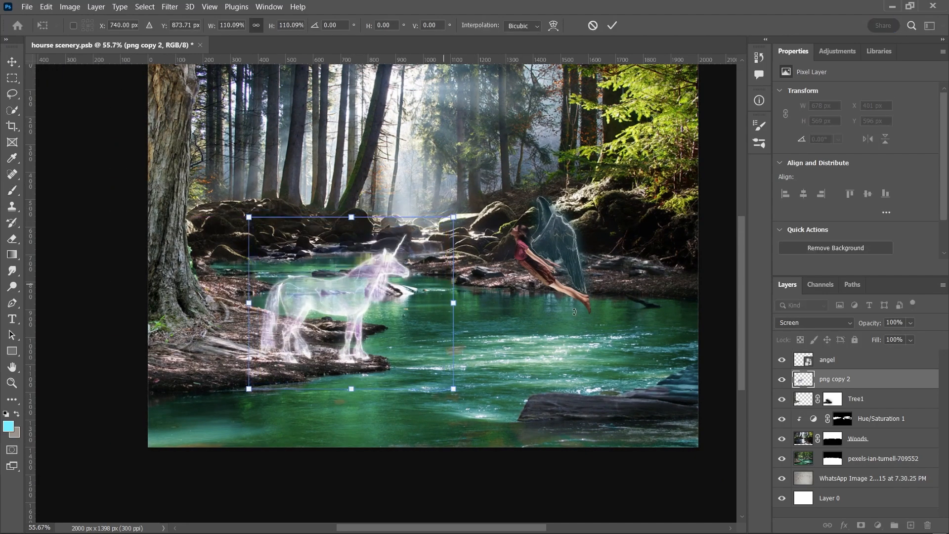
pyautogui.press('Return')
pyautogui.press('b')
pyautogui.scroll(2, 497, 299)
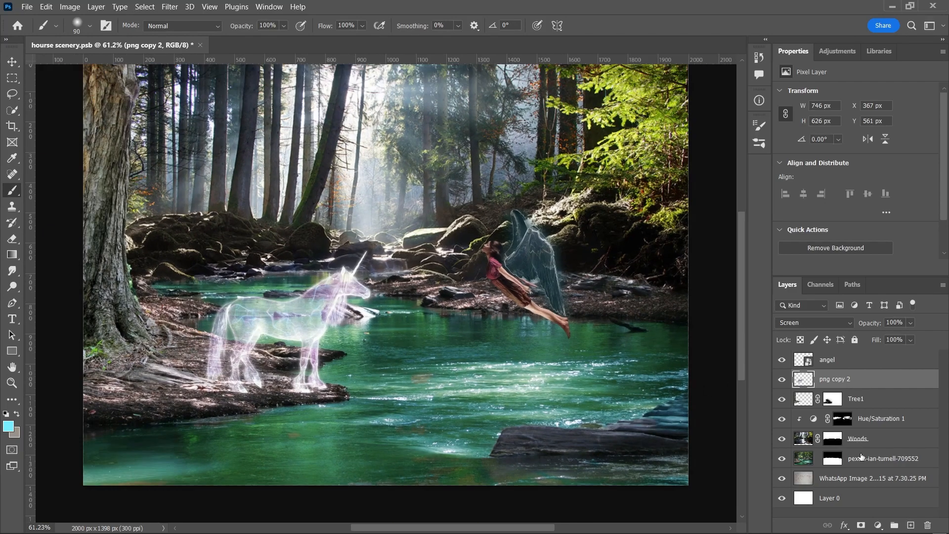
# Add an unclipped Color Lookup adjustment above the Woods layer using the NightFromDay.CUBE 3DLUT
pyautogui.click(860, 439)
pyautogui.click(878, 525)
pyautogui.click(871, 457)
pyautogui.click(880, 93)
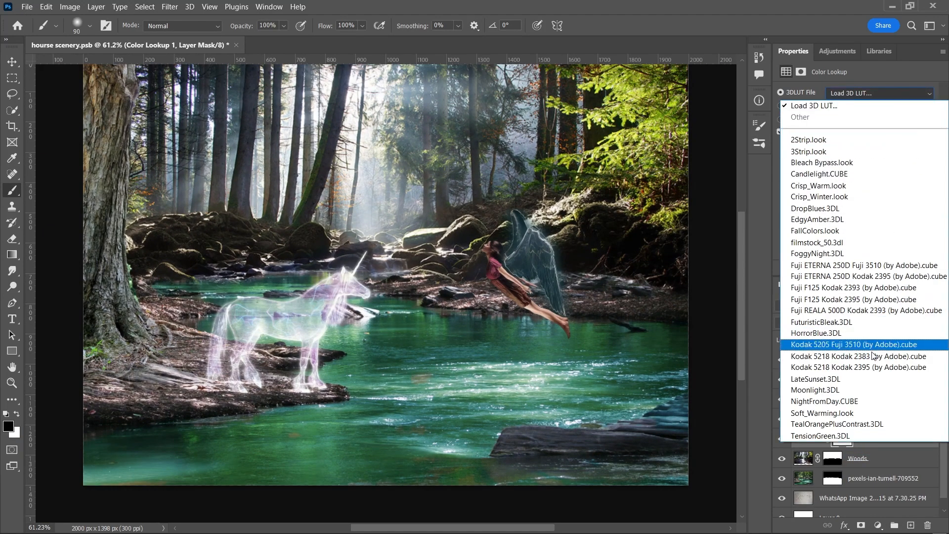
pyautogui.click(858, 401)
pyautogui.click(853, 267)
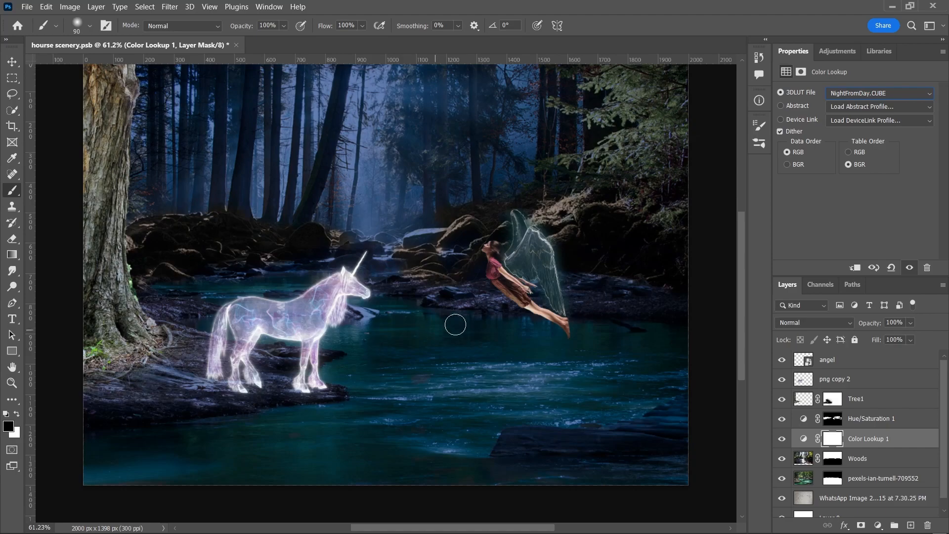
# Add a Color Lookup adjustment with NightFromDay.CUBE above Tree1 and clip it to that layer
pyautogui.click(870, 399)
pyautogui.click(878, 525)
pyautogui.click(870, 457)
pyautogui.click(879, 93)
pyautogui.click(858, 402)
pyautogui.click(856, 268)
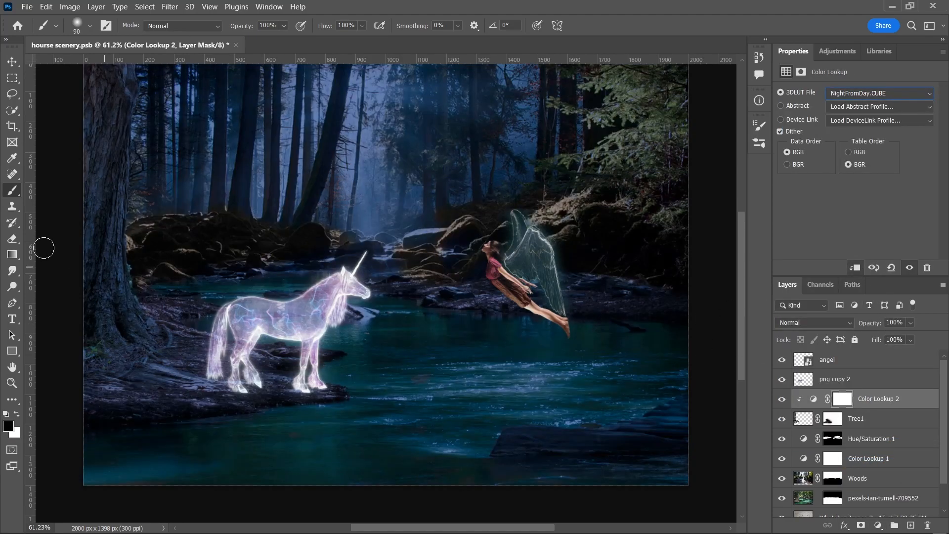
# Paint white on the Tree1 layer mask at 37% flow to blend the ground beside the tree roots
pyautogui.click(873, 426)
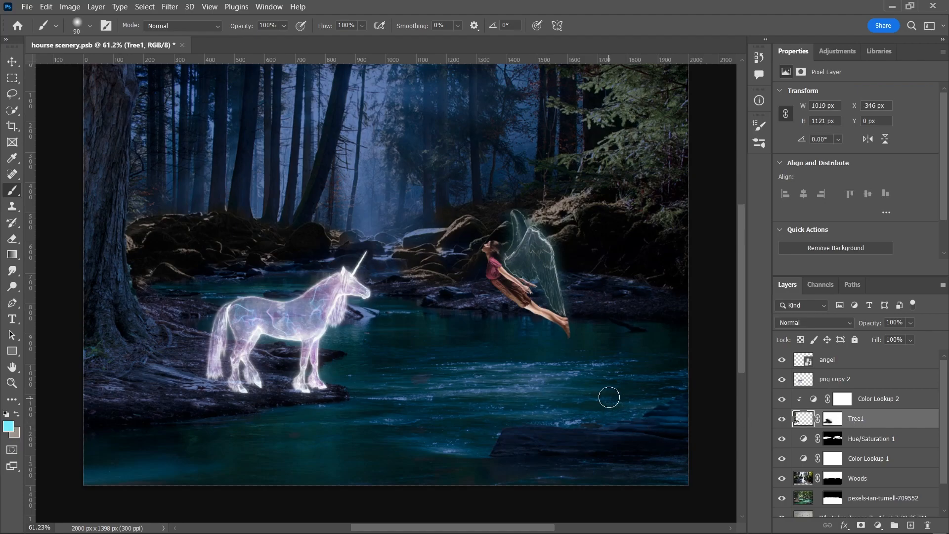
pyautogui.scroll(1, 608, 397)
pyautogui.scroll(1, 512, 379)
pyautogui.scroll(10, 212, 312)
pyautogui.scroll(-5, 238, 338)
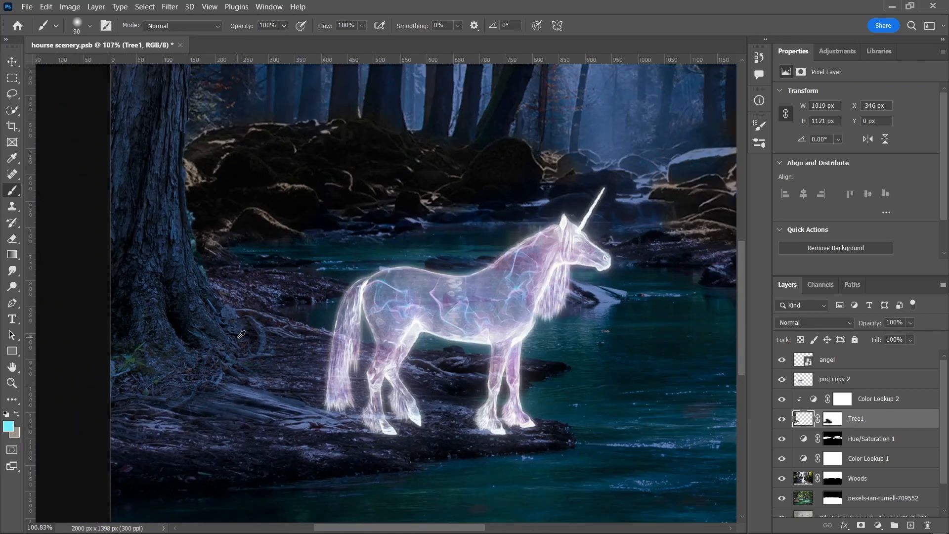
pyautogui.scroll(-1, 238, 338)
pyautogui.click(832, 419)
pyautogui.hscroll(-1, 445, 385)
pyautogui.scroll(5, 303, 348)
pyautogui.press('x')
pyautogui.scroll(2, 324, 369)
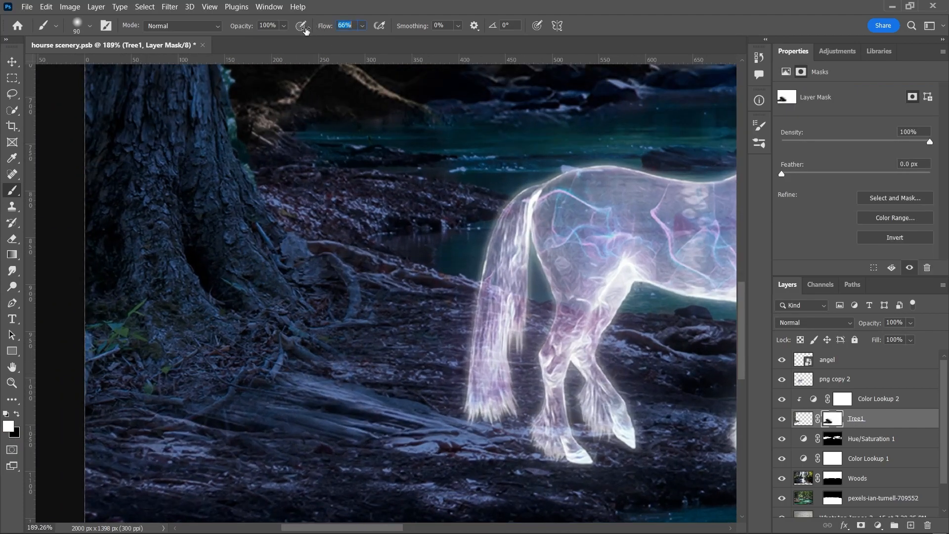
pyautogui.moveTo(313, 331)
pyautogui.mouseDown()
pyautogui.moveTo(414, 364)
pyautogui.moveTo(401, 389)
pyautogui.moveTo(345, 435)
pyautogui.mouseUp()
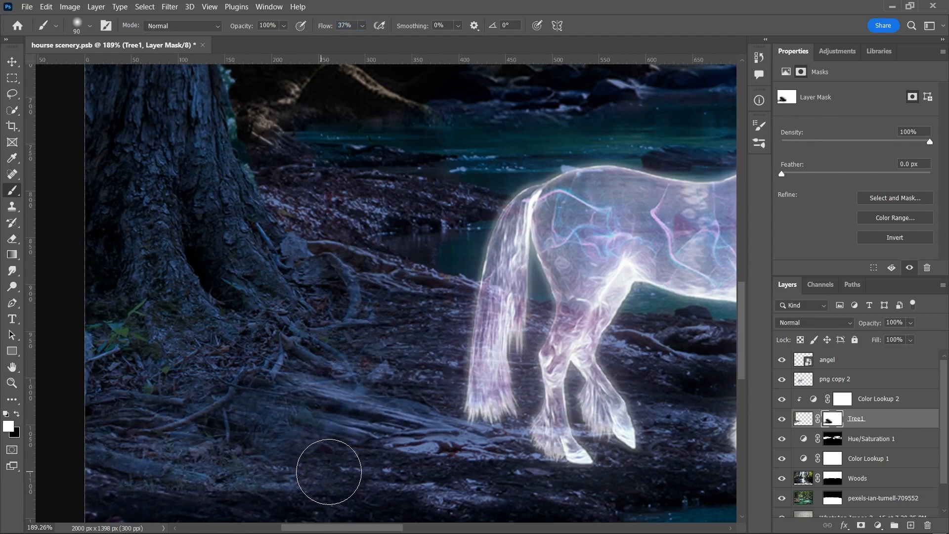
# Touch up the fallen log beside the roots with black on the Tree1 mask at 37% flow
pyautogui.scroll(-9, 272, 342)
pyautogui.scroll(5, 272, 342)
pyautogui.press('x')
pyautogui.scroll(3, 275, 402)
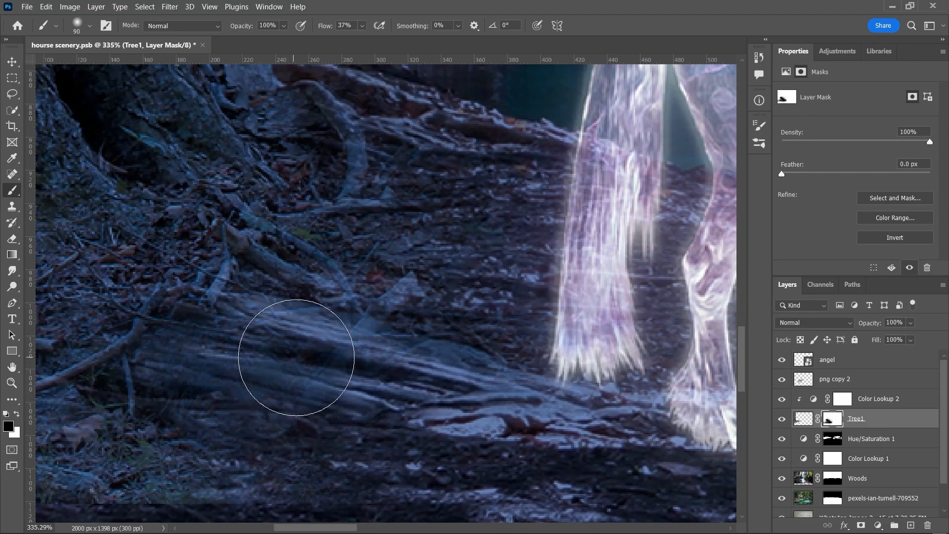
pyautogui.scroll(-2, 315, 407)
pyautogui.scroll(-3, 370, 254)
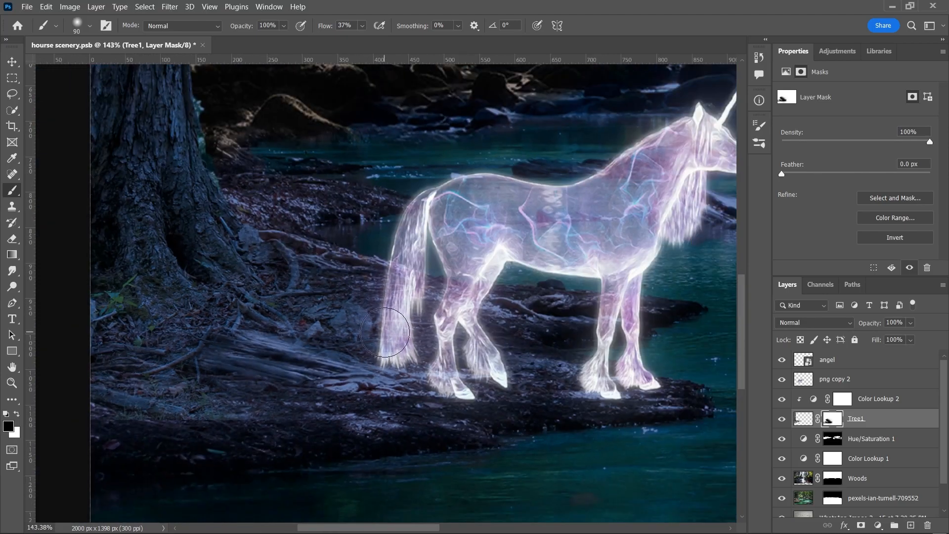
pyautogui.scroll(4, 340, 311)
pyautogui.scroll(-12, 339, 311)
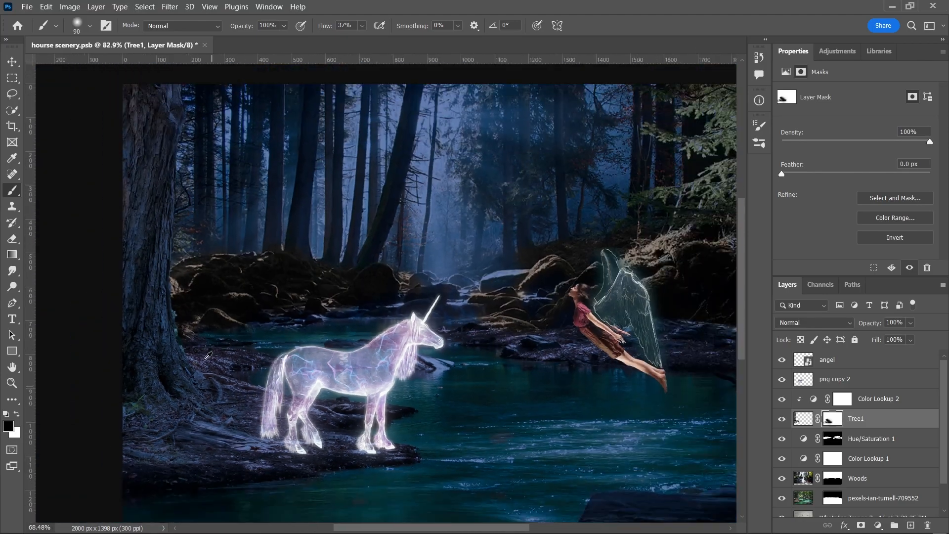
# Rasterize the angel smart object into a pixel layer
pyautogui.scroll(-5, 292, 349)
pyautogui.hscroll(5, 293, 349)
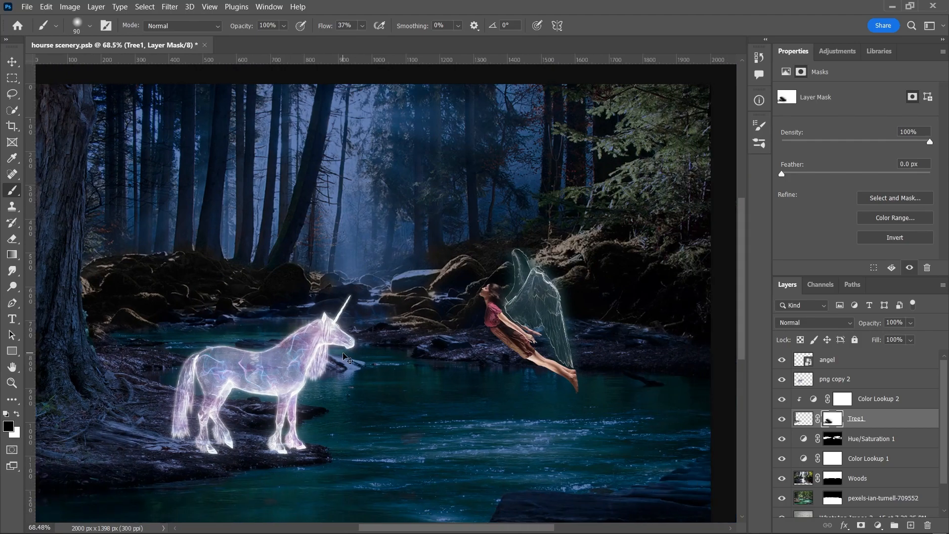
pyautogui.scroll(-1, 341, 353)
pyautogui.hscroll(2, 583, 324)
pyautogui.scroll(6, 583, 323)
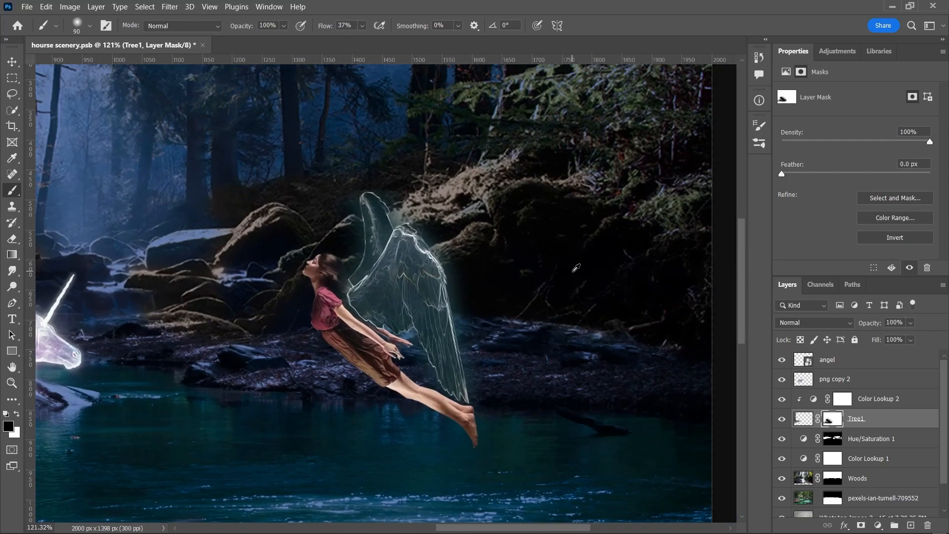
pyautogui.click(843, 361)
pyautogui.click(458, 236)
pyautogui.click(454, 217)
pyautogui.scroll(4, 457, 317)
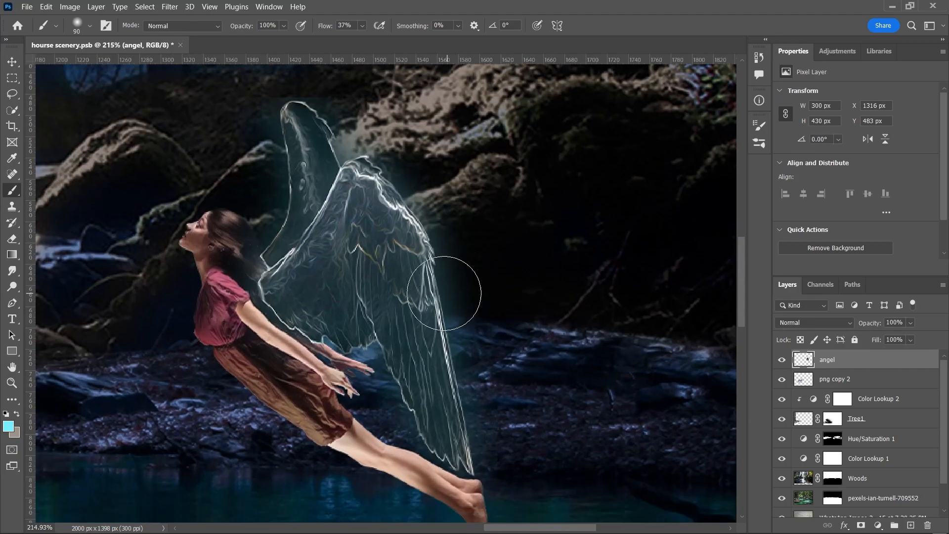
# Select both of the angel's wings with the Quick Selection tool
pyautogui.click(12, 110)
pyautogui.moveTo(330, 264)
pyautogui.mouseDown()
pyautogui.moveTo(346, 267)
pyautogui.moveTo(305, 208)
pyautogui.mouseUp()
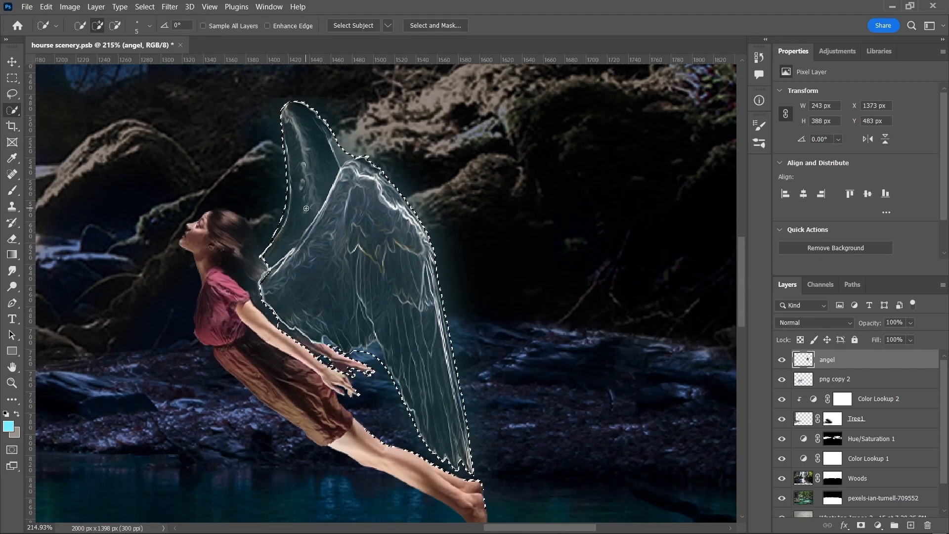
pyautogui.scroll(-1, 375, 293)
pyautogui.scroll(3, 375, 292)
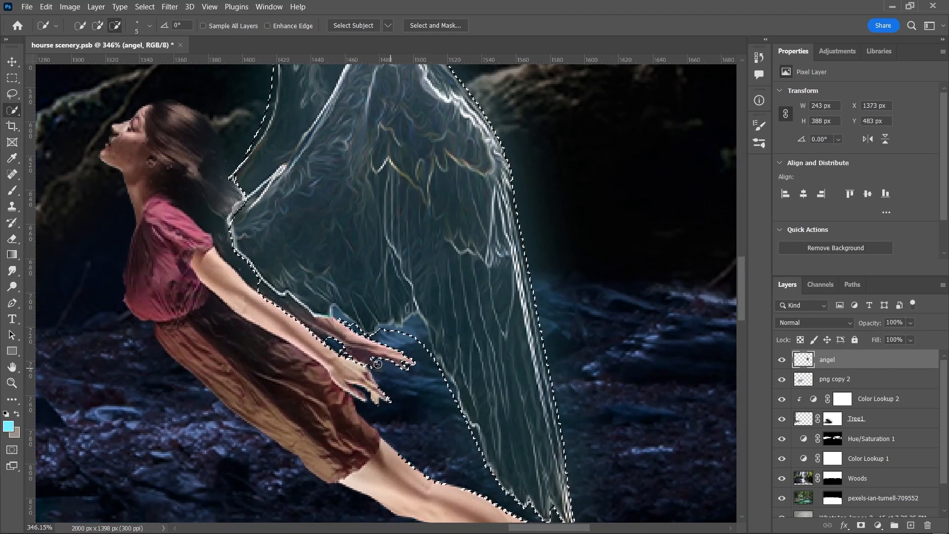
# Subtract the woman's arms, hand and legs from the wing selection along the wings' lower edge
pyautogui.moveTo(257, 292); pyautogui.dragTo(286, 312)
pyautogui.scroll(-1, 396, 336)
pyautogui.moveTo(403, 291); pyautogui.dragTo(439, 339)
pyautogui.moveTo(471, 440); pyautogui.dragTo(500, 463)
pyautogui.moveTo(588, 496); pyautogui.dragTo(554, 484)
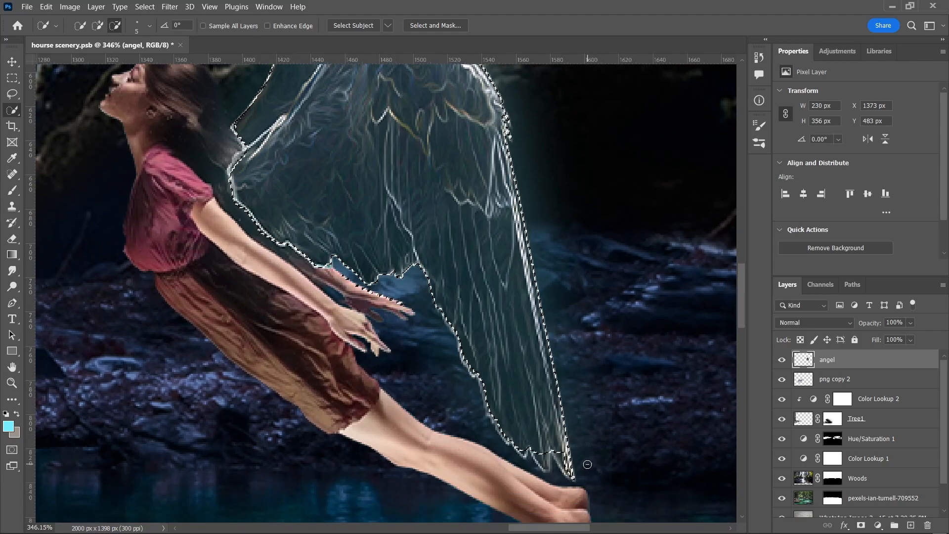
pyautogui.scroll(-1, 593, 466)
pyautogui.moveTo(567, 441); pyautogui.dragTo(546, 433)
# Add the missing feather tips at the lower end of the wing back to the selection
pyautogui.press('x')
pyautogui.click(98, 26)
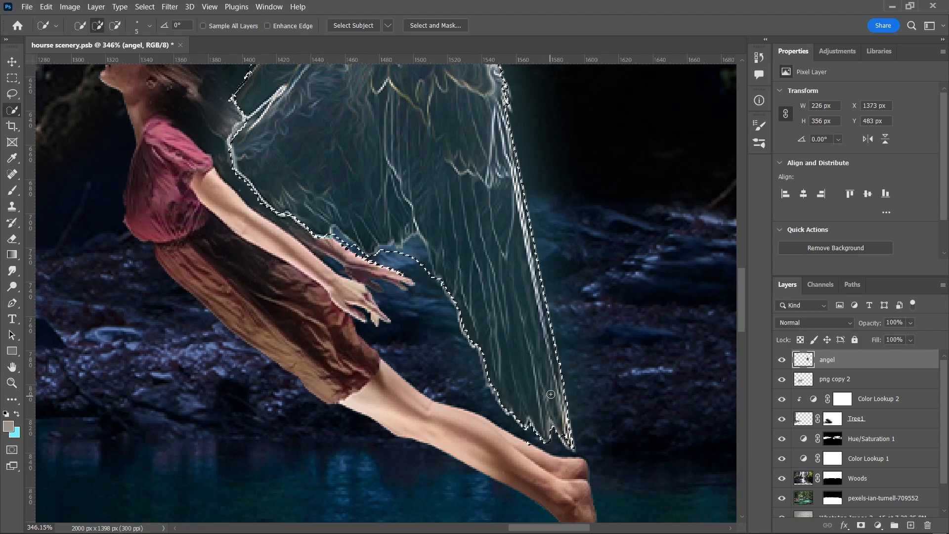
pyautogui.scroll(-4, 349, 280)
pyautogui.scroll(-3, 349, 280)
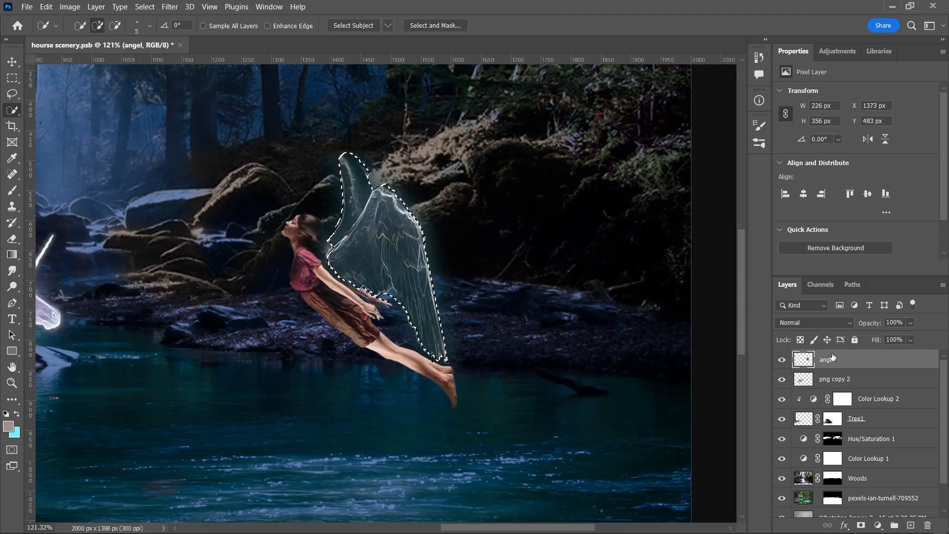
# Copy the selected wings to a new layer and set its blend mode to Screen
pyautogui.hotkey('ctrl', 'j')
pyautogui.click(815, 323)
pyautogui.click(785, 325)
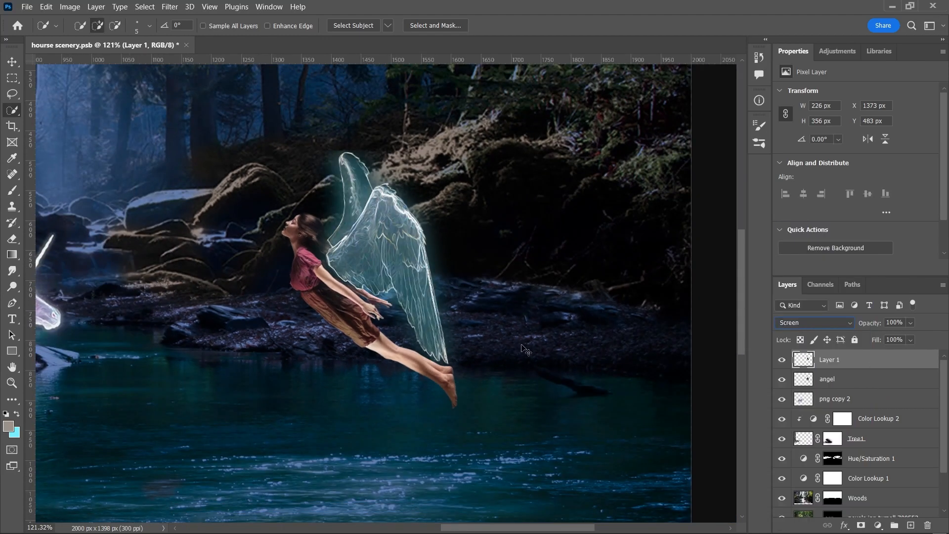
# Compare the angel with the copied wing layer hidden and shown, and preview blend modes for the angel layer
pyautogui.press('b')
pyautogui.scroll(-4, 105, 278)
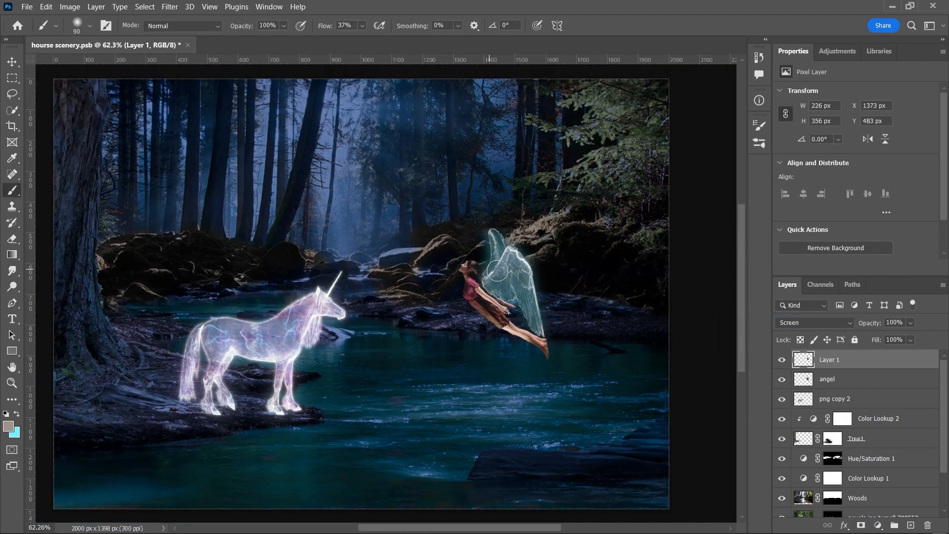
pyautogui.click(781, 360)
pyautogui.click(781, 359)
pyautogui.scroll(3, 450, 280)
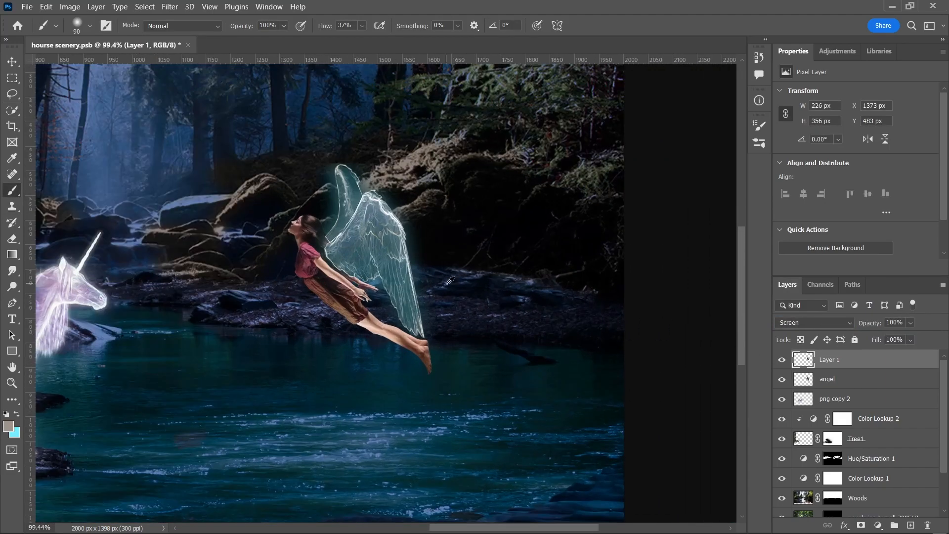
pyautogui.click(808, 381)
pyautogui.click(814, 322)
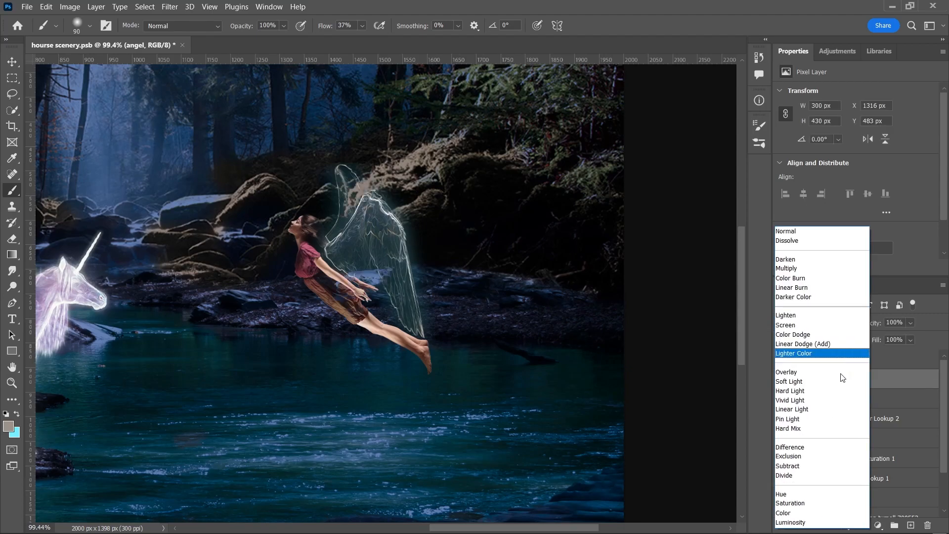
pyautogui.click(911, 373)
# Delete the separate wing layer and duplicate the whole angel layer in its place
pyautogui.click(883, 364)
pyautogui.press('Delete')
pyautogui.hotkey('ctrl', 'j')
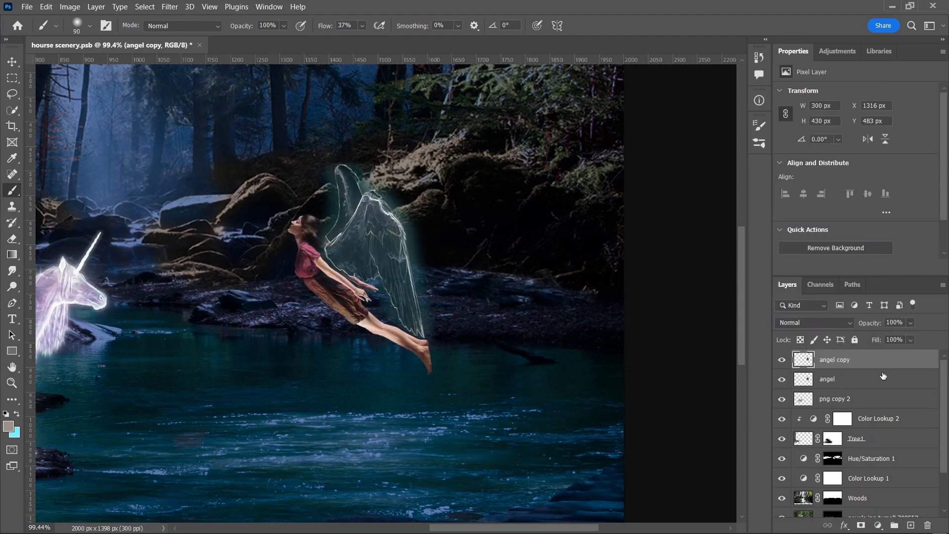
# Add a layer mask to the angel copy layer and set black as the painting colour
pyautogui.click(846, 324)
pyautogui.click(930, 358)
pyautogui.click(882, 379)
pyautogui.click(820, 322)
pyautogui.press('Escape')
pyautogui.click(825, 364)
pyautogui.click(861, 525)
pyautogui.scroll(4, 361, 139)
pyautogui.press('d')
pyautogui.press('x')
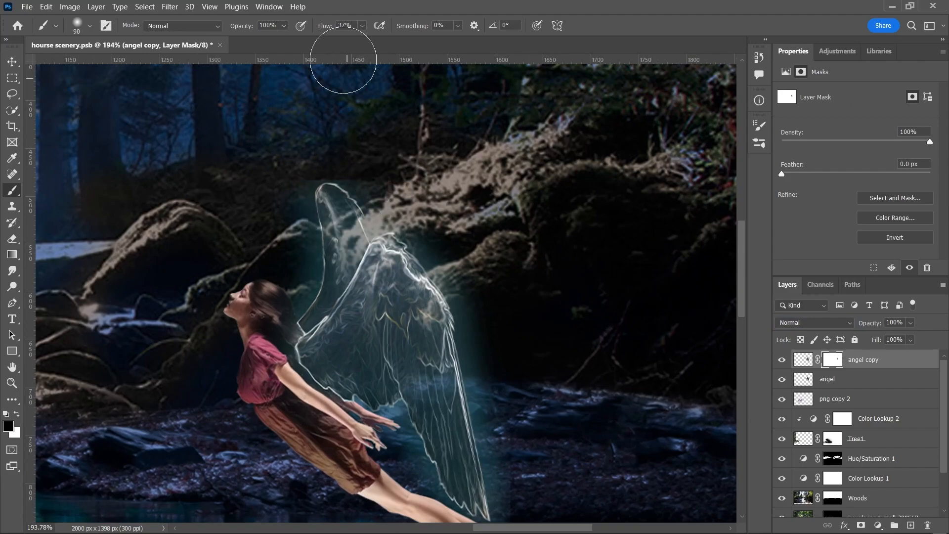
# Paint black over the wings on the angel copy's mask, refining the lower feathers with a 25 px brush at 100% flow
pyautogui.moveTo(351, 252)
pyautogui.mouseDown()
pyautogui.moveTo(393, 326)
pyautogui.moveTo(323, 193)
pyautogui.moveTo(422, 346)
pyautogui.moveTo(455, 422)
pyautogui.mouseUp()
pyautogui.moveTo(500, 379); pyautogui.dragTo(558, 212)
pyautogui.scroll(4, 558, 213)
pyautogui.press('[')
pyautogui.press('[')
pyautogui.press('[')
pyautogui.press('[')
pyautogui.press('[')
pyautogui.press('[')
pyautogui.press('[')
pyautogui.press('[')
pyautogui.press('[')
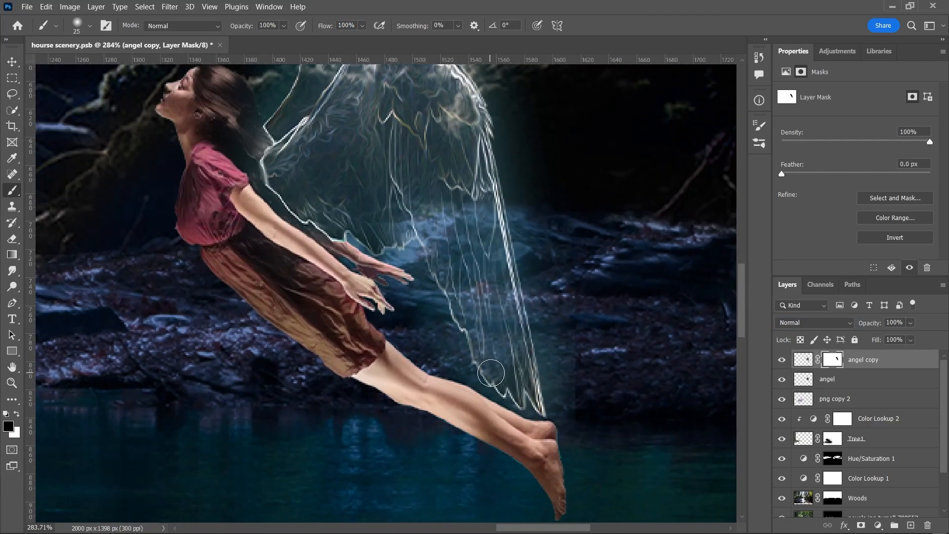
pyautogui.moveTo(532, 397); pyautogui.dragTo(545, 402)
pyautogui.scroll(3, 493, 207)
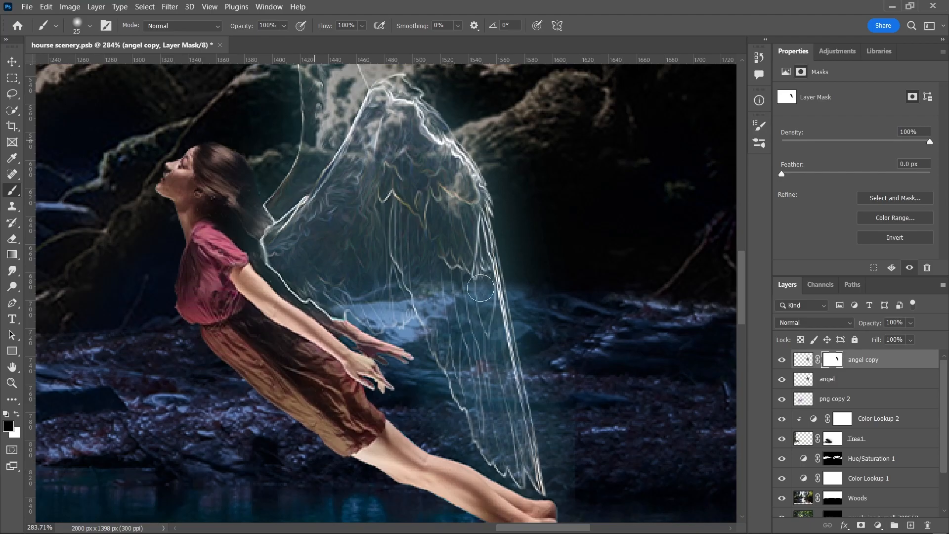
pyautogui.scroll(3, 474, 273)
pyautogui.scroll(-10, 448, 366)
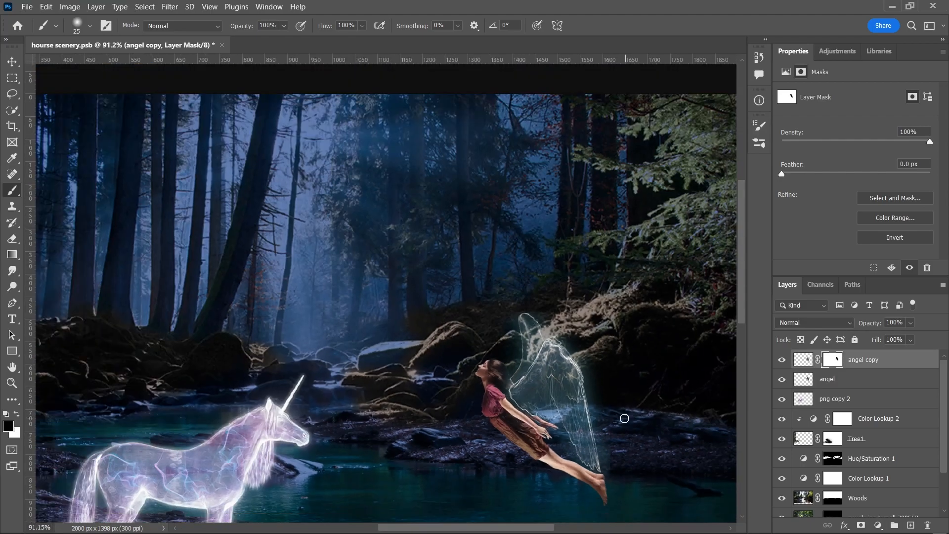
pyautogui.scroll(6, 628, 334)
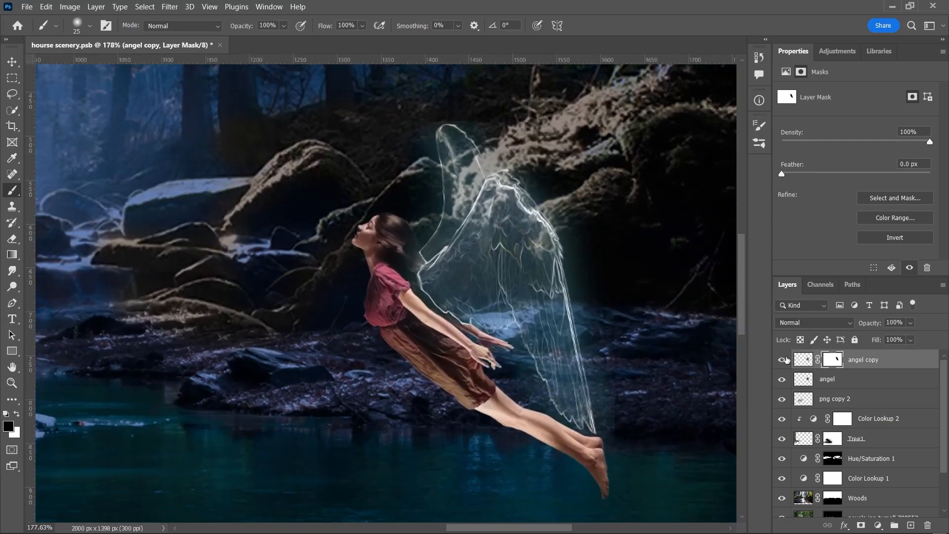
pyautogui.keyDown('ctrl'); pyautogui.click(803, 359); pyautogui.keyUp('ctrl')
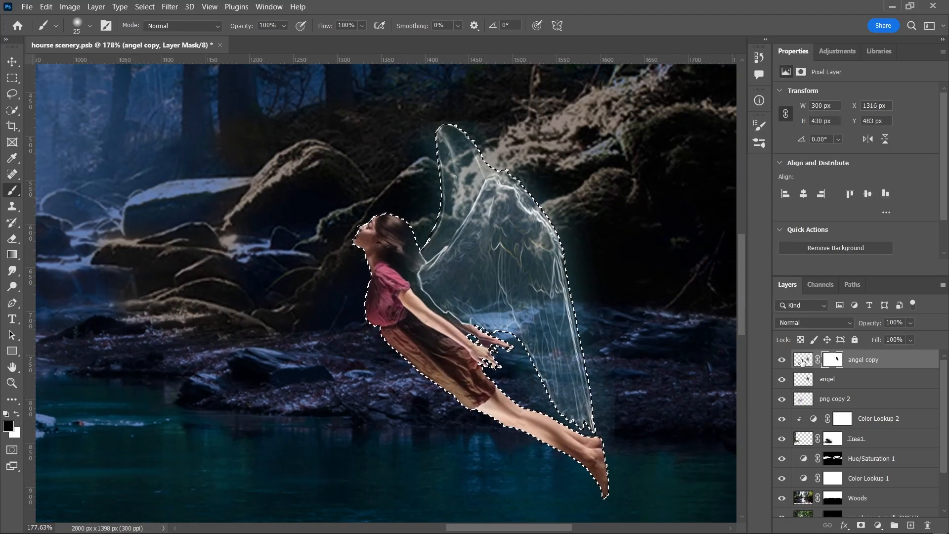
pyautogui.keyDown('ctrl'); pyautogui.click(833, 362); pyautogui.keyUp('ctrl')
pyautogui.hotkey('ctrl', 'd')
pyautogui.scroll(-5, 614, 323)
pyautogui.scroll(-2, 357, 379)
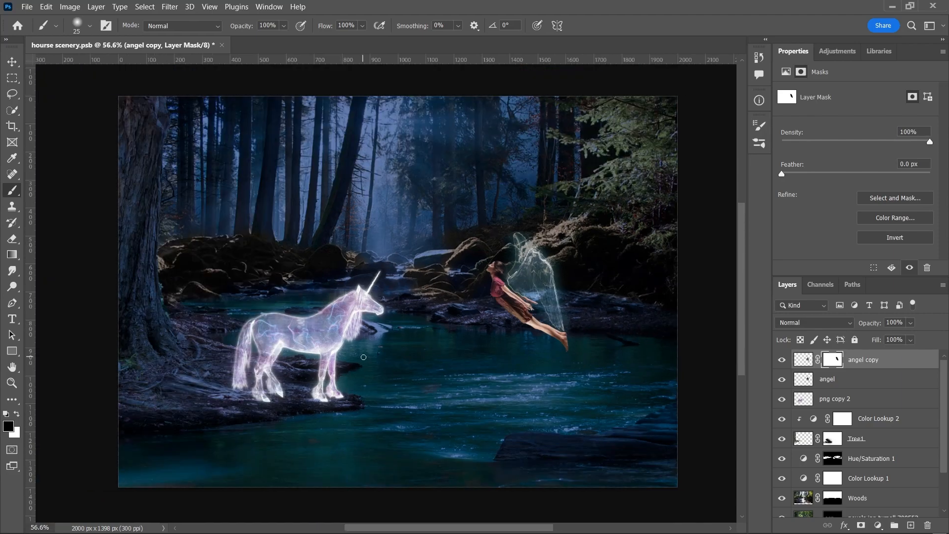
# Group the angel and angel copy layers under the name angel
pyautogui.scroll(2, 262, 405)
pyautogui.keyDown('shift'); pyautogui.click(836, 379); pyautogui.keyUp('shift')
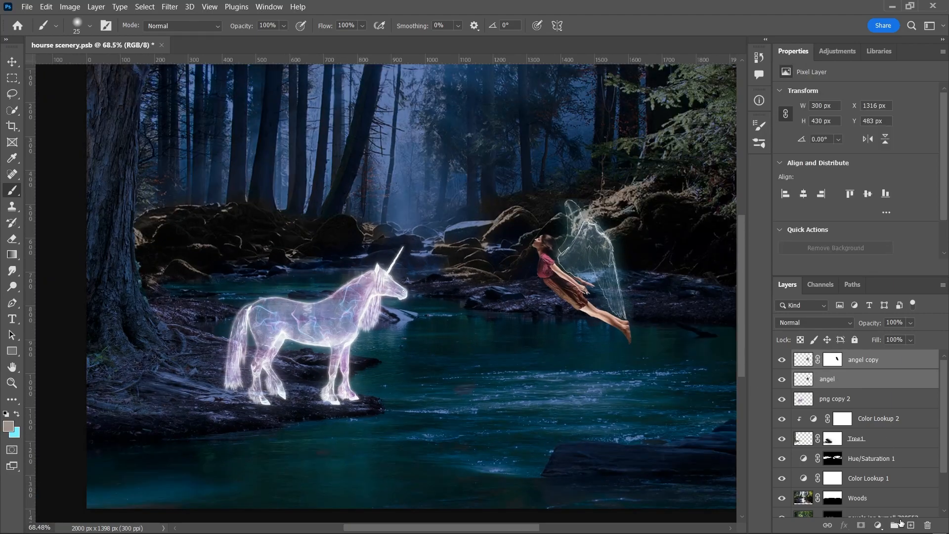
pyautogui.hotkey('ctrl', 'g')
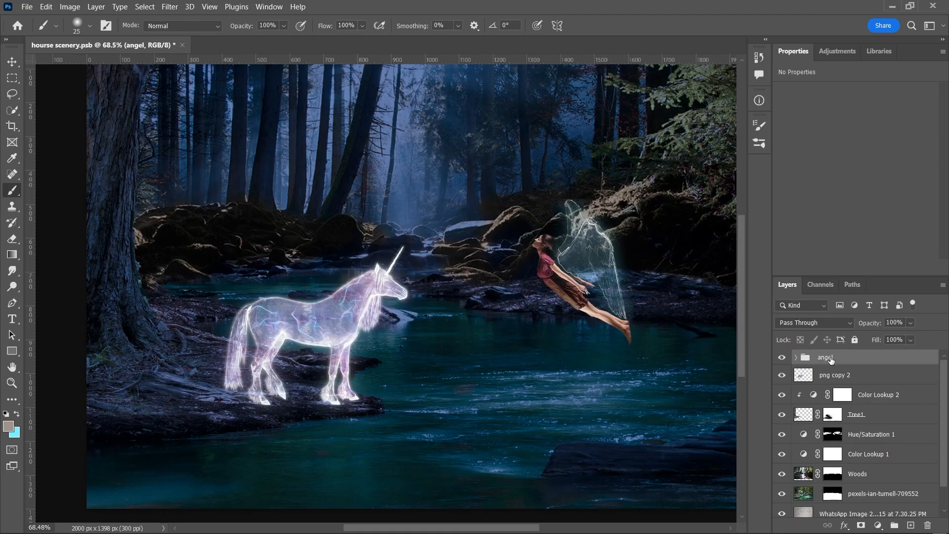
# Group the pexels-ian-turnell-709552, Woods, Color Lookup 1 and Hue/Saturation 1 layers under the name back
pyautogui.scroll(-1, 888, 412)
pyautogui.click(897, 469)
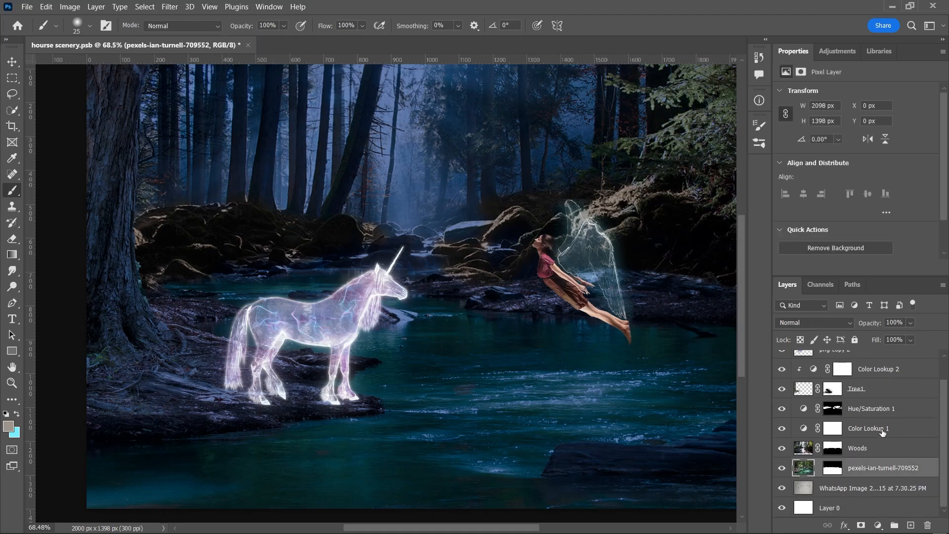
pyautogui.keyDown('shift'); pyautogui.click(879, 414); pyautogui.keyUp('shift')
pyautogui.hotkey('ctrl', 'g')
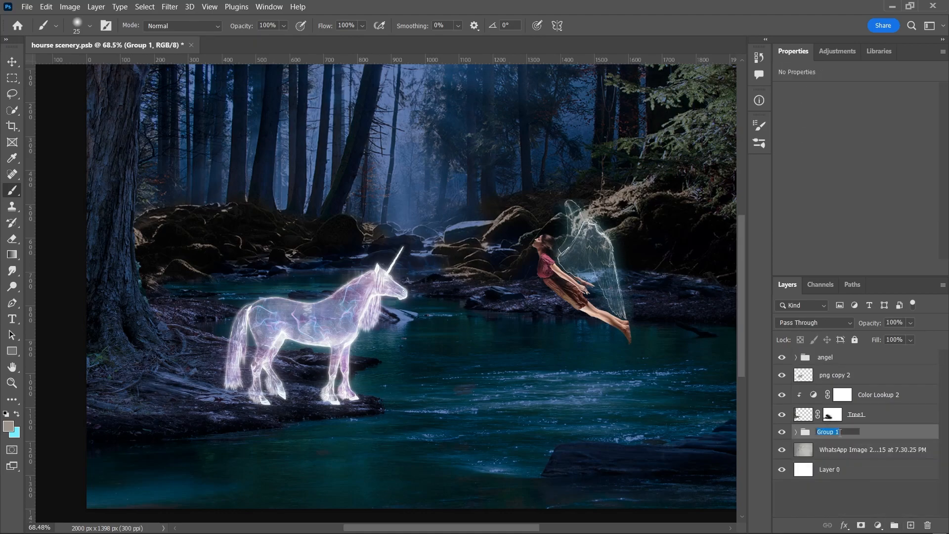
# Duplicate the unicorn layer, then flip png copy 2 vertically and move it down below the hooves as a reflection
pyautogui.click(870, 375)
pyautogui.hotkey('ctrl', 'j')
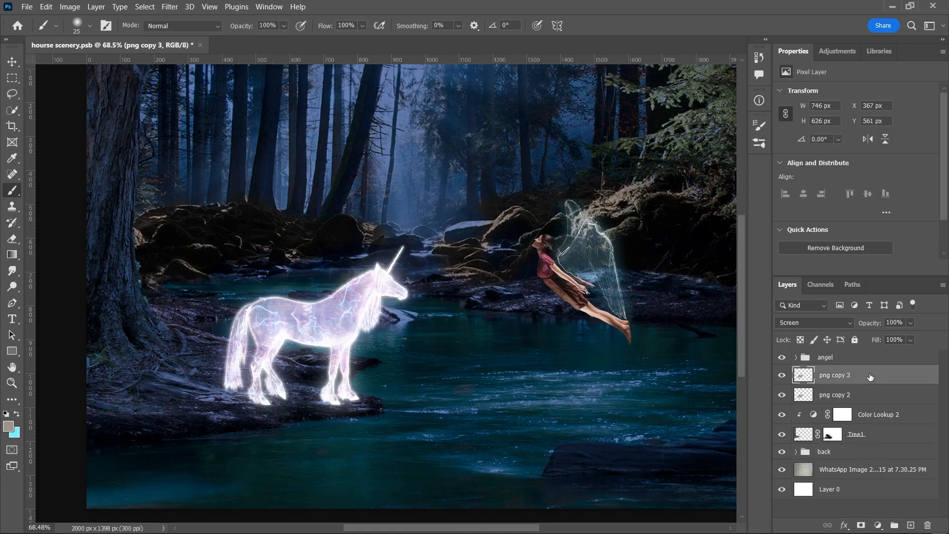
pyautogui.click(873, 396)
pyautogui.hotkey('ctrl', 't')
pyautogui.rightClick(393, 368)
pyautogui.click(405, 347)
pyautogui.hotkey('ctrl', 'z')
pyautogui.rightClick(395, 356)
pyautogui.click(421, 341)
pyautogui.moveTo(339, 350); pyautogui.dragTo(336, 419)
pyautogui.press('Return')
# Fade the unicorn reflection into the dark water by splitting its Blend If shadow slider for the underlying layer
pyautogui.scroll(-1, 403, 291)
pyautogui.hscroll(-1, 402, 292)
pyautogui.scroll(3, 403, 292)
pyautogui.hscroll(1, 570, 380)
pyautogui.doubleClick(929, 391)
pyautogui.moveTo(635, 369); pyautogui.dragTo(672, 370)
pyautogui.click(905, 153)
pyautogui.scroll(-4, 521, 301)
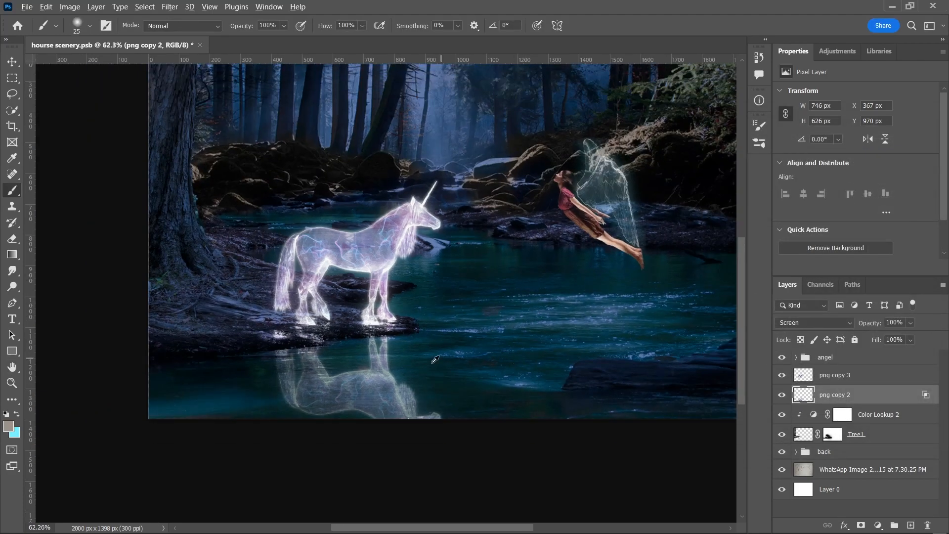
# Try converting the reflection layer to a smart object and setting its Underlying Layer black range to 0 / 50
pyautogui.scroll(5, 413, 370)
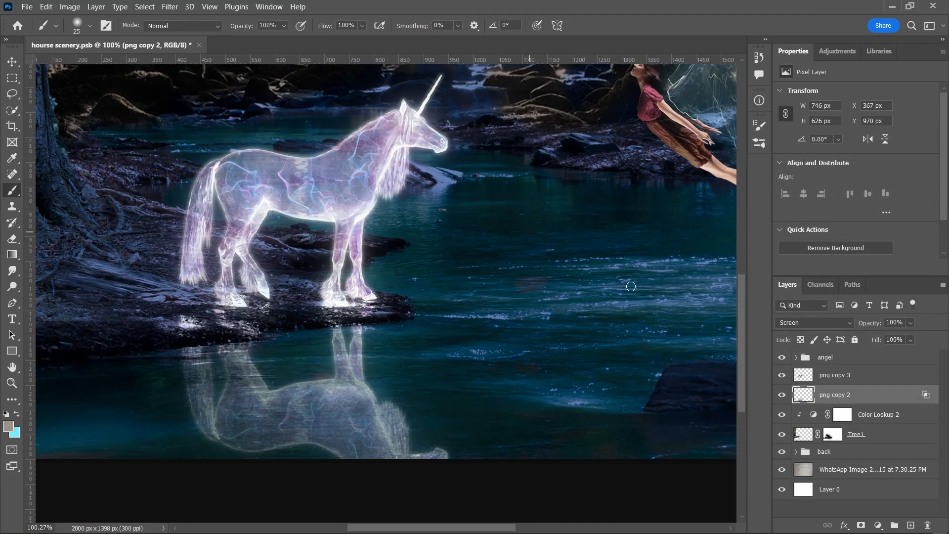
pyautogui.rightClick(911, 401)
pyautogui.click(840, 185)
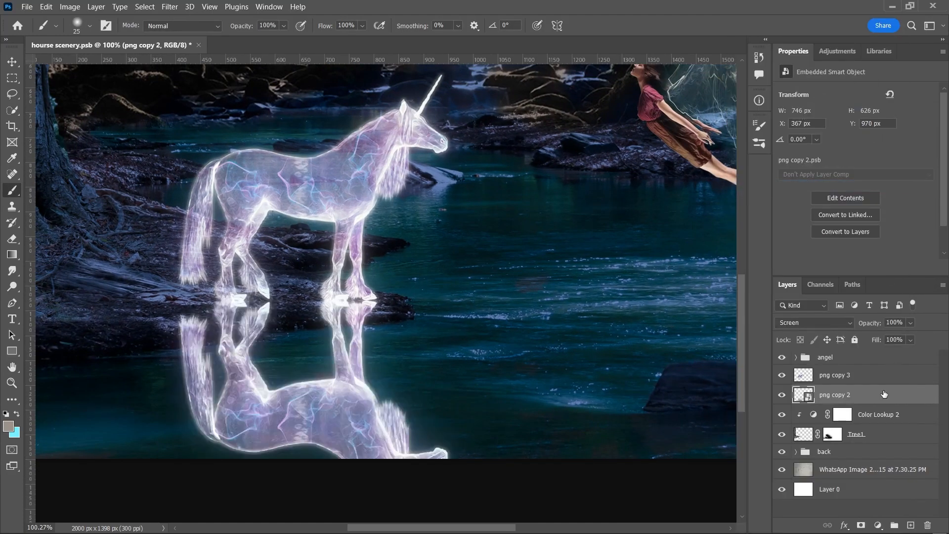
pyautogui.doubleClick(911, 399)
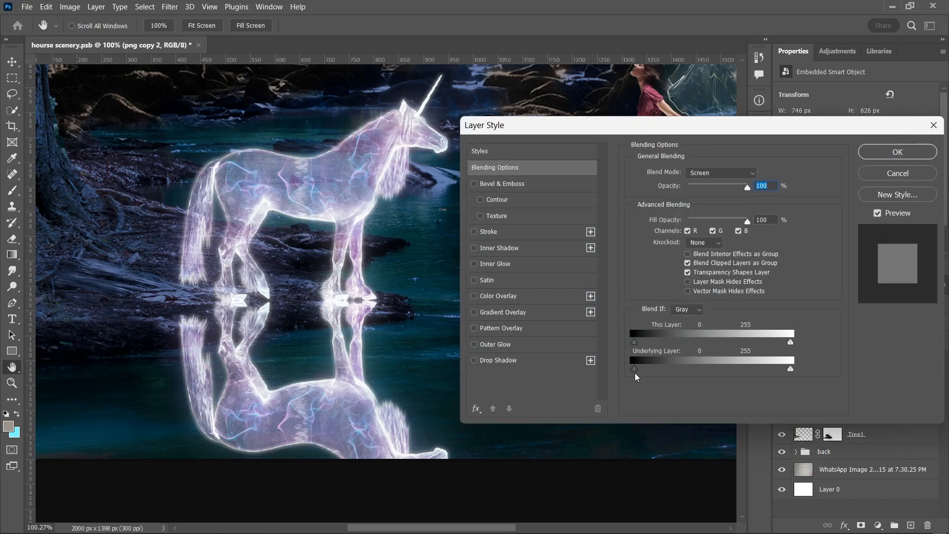
pyautogui.moveTo(638, 373); pyautogui.dragTo(666, 373)
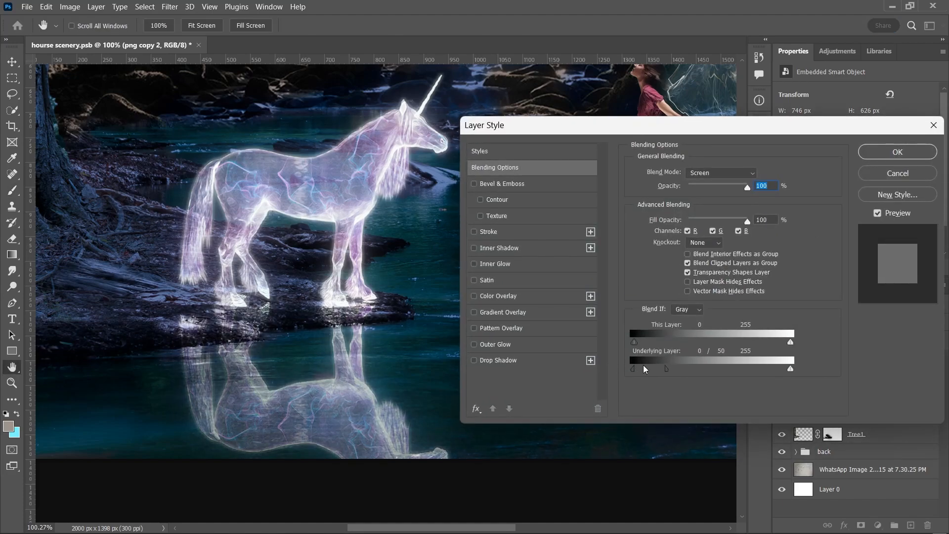
# Apply a Distort filter to the unicorn's reflection layer and repeat it once for a water-like effect
pyautogui.click(169, 7)
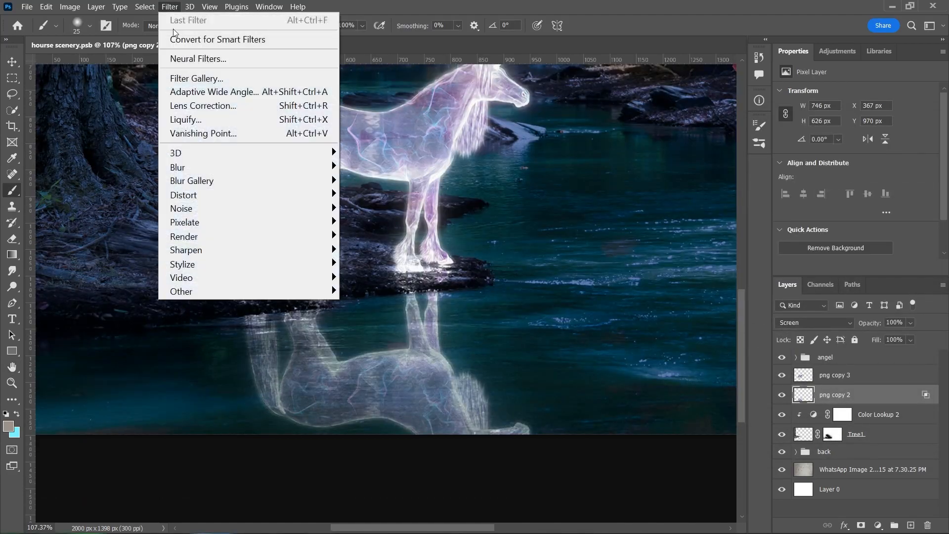
pyautogui.moveTo(326, 195)
pyautogui.click(364, 236)
pyautogui.click(487, 211)
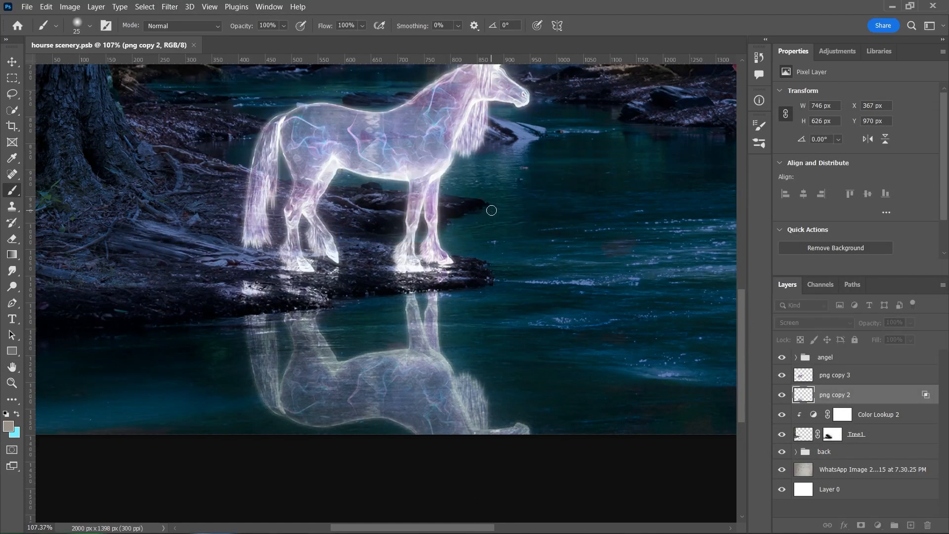
pyautogui.click(169, 6)
pyautogui.moveTo(297, 195)
pyautogui.click(363, 236)
pyautogui.click(492, 212)
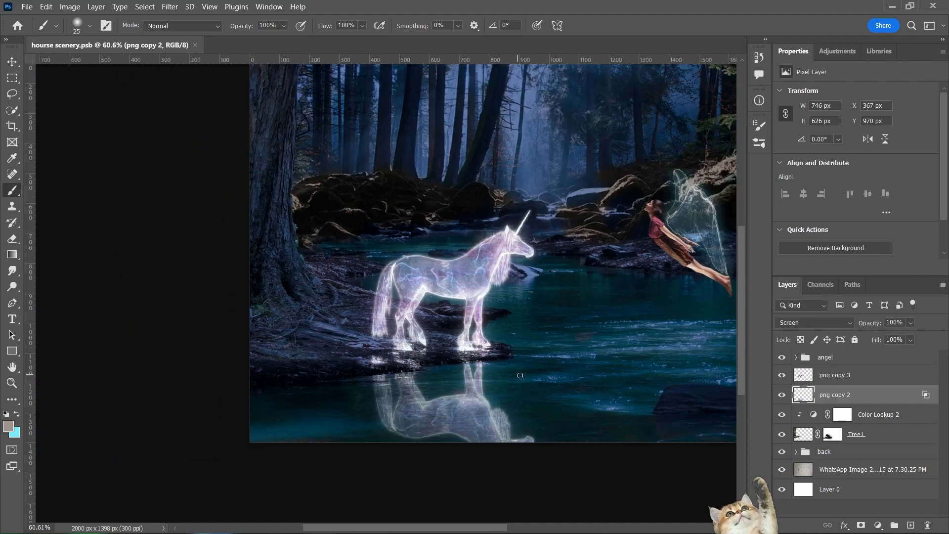
# Add a Curves adjustment above Hue/Saturation 1 in the back group and raise its midtones to brighten the scene strongly
pyautogui.scroll(3, 482, 369)
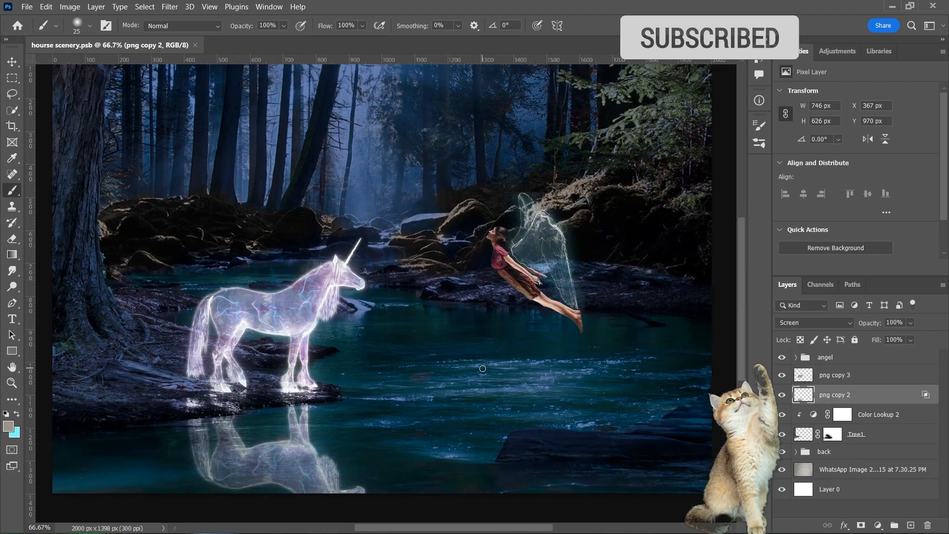
pyautogui.moveTo(482, 368); pyautogui.dragTo(552, 338)
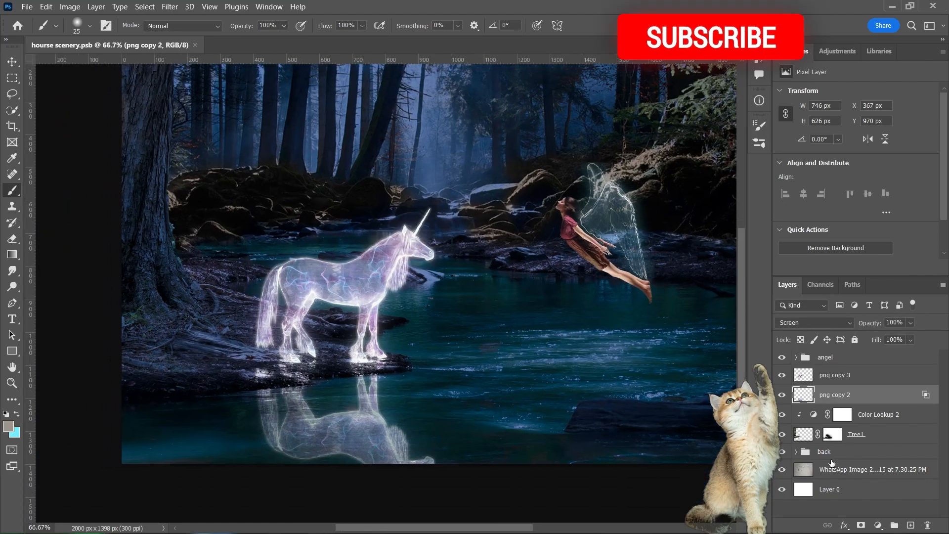
pyautogui.click(805, 452)
pyautogui.click(795, 451)
pyautogui.click(870, 469)
pyautogui.click(878, 525)
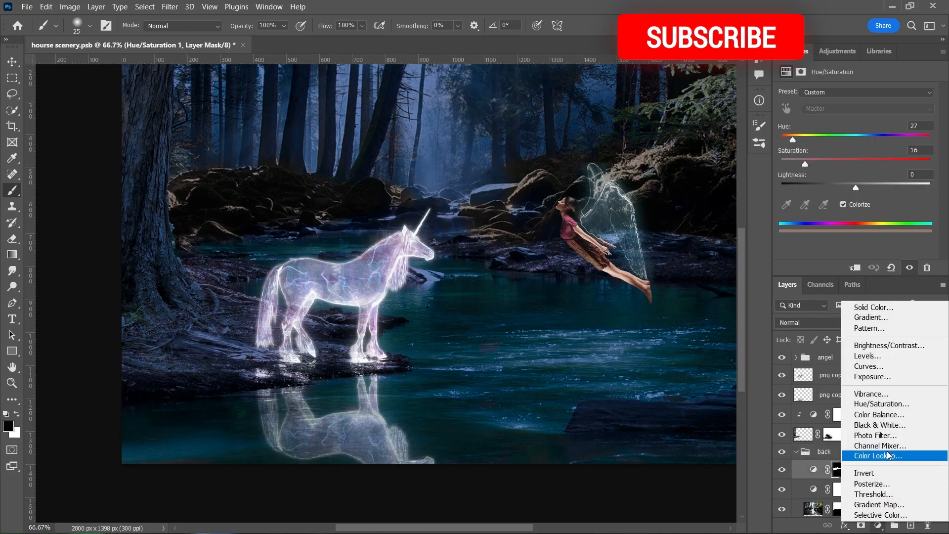
pyautogui.click(848, 368)
pyautogui.moveTo(846, 203); pyautogui.dragTo(839, 175)
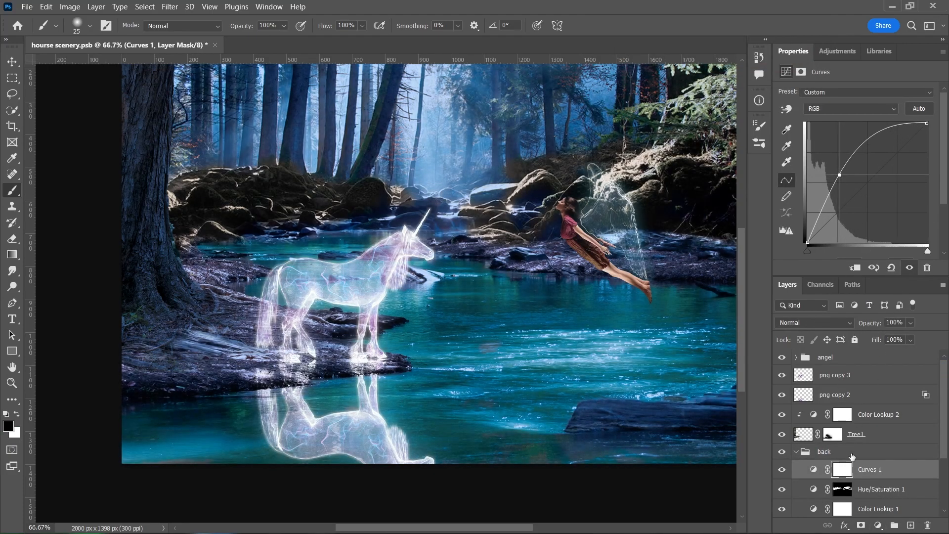
# Invert the Curves mask to black and set up a flattened 25 px soft brush at 21% flow
pyautogui.hotkey('ctrl', 'i')
pyautogui.scroll(3, 104, 286)
pyautogui.click(90, 25)
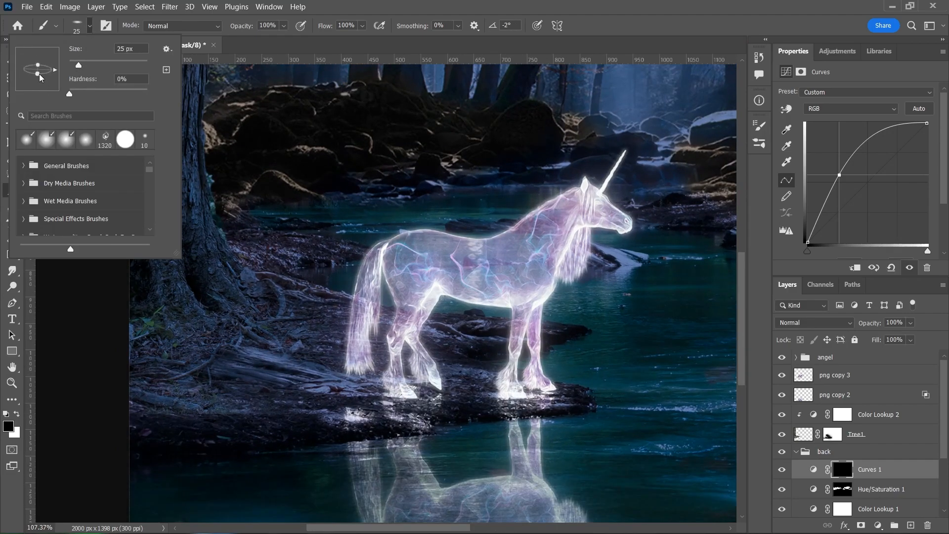
pyautogui.click(630, 28)
pyautogui.write('21')
pyautogui.press('Return')
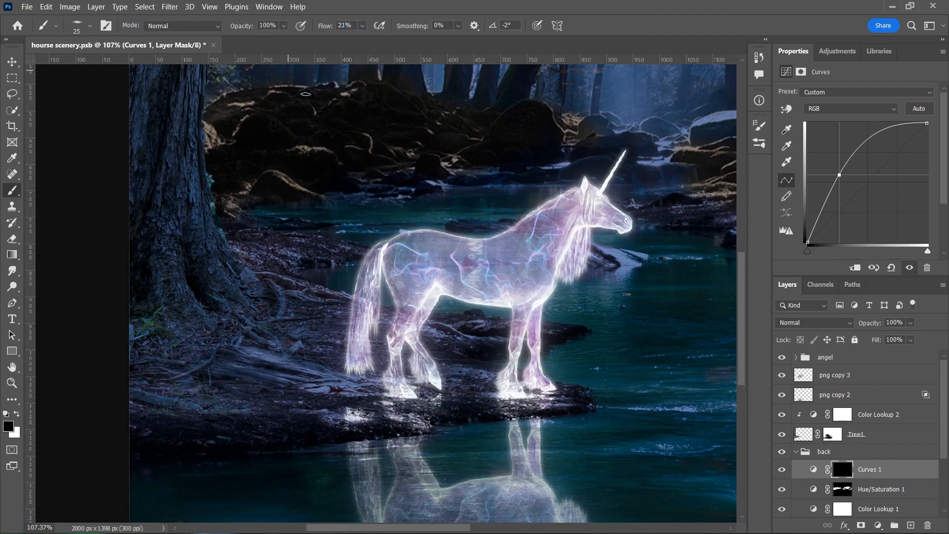
# Paint white on the Curves mask with a brush of about 250 px to light the bank and water below the unicorn
pyautogui.scroll(2, 588, 440)
pyautogui.press(']')
pyautogui.press(']')
pyautogui.press(']')
pyautogui.press(']')
pyautogui.press(']')
pyautogui.press(']')
pyautogui.press(']')
pyautogui.moveTo(492, 373)
pyautogui.mouseDown()
pyautogui.moveTo(347, 381)
pyautogui.moveTo(333, 364)
pyautogui.moveTo(386, 357)
pyautogui.mouseUp()
pyautogui.press('[')
pyautogui.press('[')
pyautogui.scroll(-1, 396, 376)
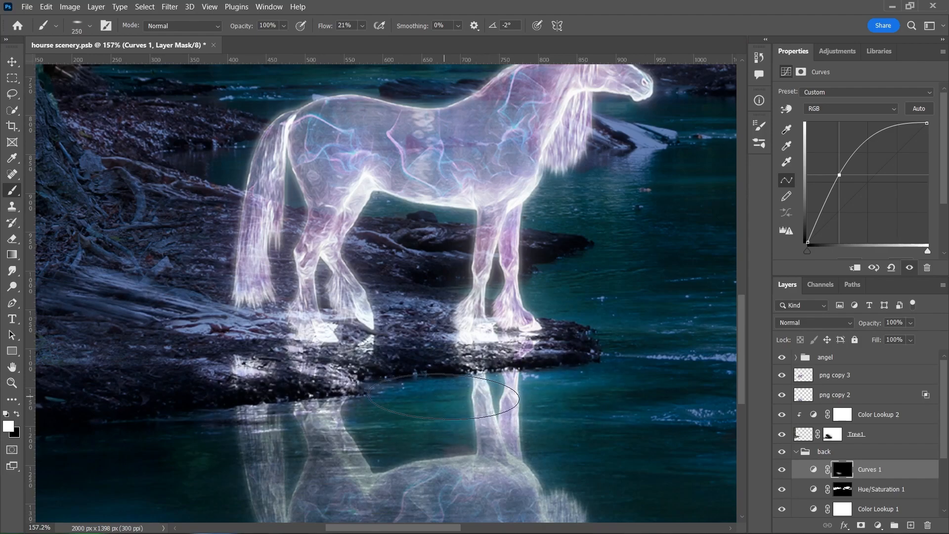
pyautogui.scroll(-1, 445, 397)
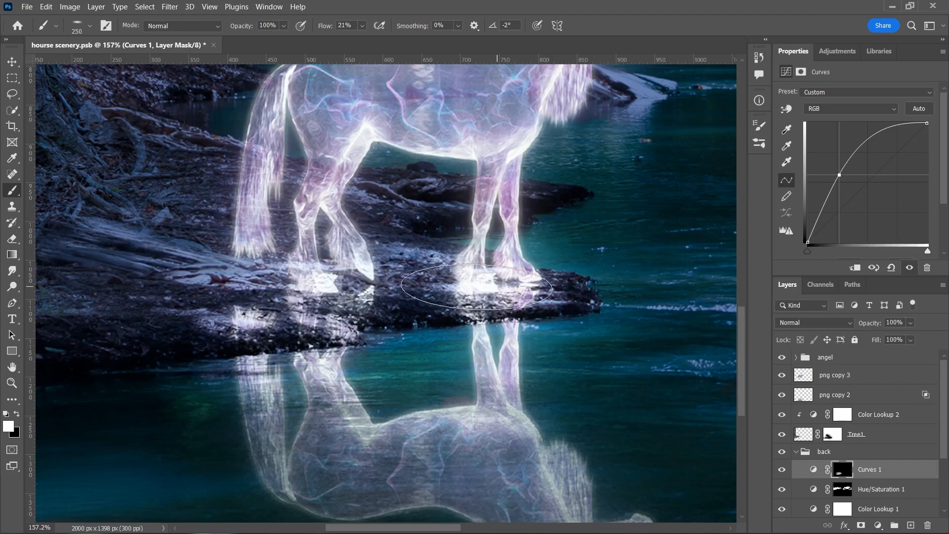
# Enlarge the brush and add a broad dab of light around the unicorn on the Curves mask
pyautogui.scroll(-5, 509, 286)
pyautogui.scroll(4, 317, 354)
pyautogui.press(']')
pyautogui.press(']')
pyautogui.press(']')
pyautogui.press(']')
pyautogui.press(']')
pyautogui.press(']')
pyautogui.press(']')
pyautogui.press(']')
pyautogui.press(']')
pyautogui.press(']')
pyautogui.press(']')
pyautogui.press(']')
pyautogui.press(']')
pyautogui.press(']')
pyautogui.press('[')
pyautogui.press('[')
pyautogui.press('[')
pyautogui.click(450, 348)
# Reduce the brush size to 175 px and check the painted lighting across the whole scene
pyautogui.press('[')
pyautogui.press('[')
pyautogui.press('[')
pyautogui.press('[')
pyautogui.press('[')
pyautogui.press('[')
pyautogui.press('[')
pyautogui.press('[')
pyautogui.press('[')
pyautogui.press('[')
pyautogui.press('[')
pyautogui.press('[')
pyautogui.press('[')
pyautogui.press('[')
pyautogui.press('[')
pyautogui.press('[')
pyautogui.scroll(-4, 338, 383)
pyautogui.scroll(3, 526, 305)
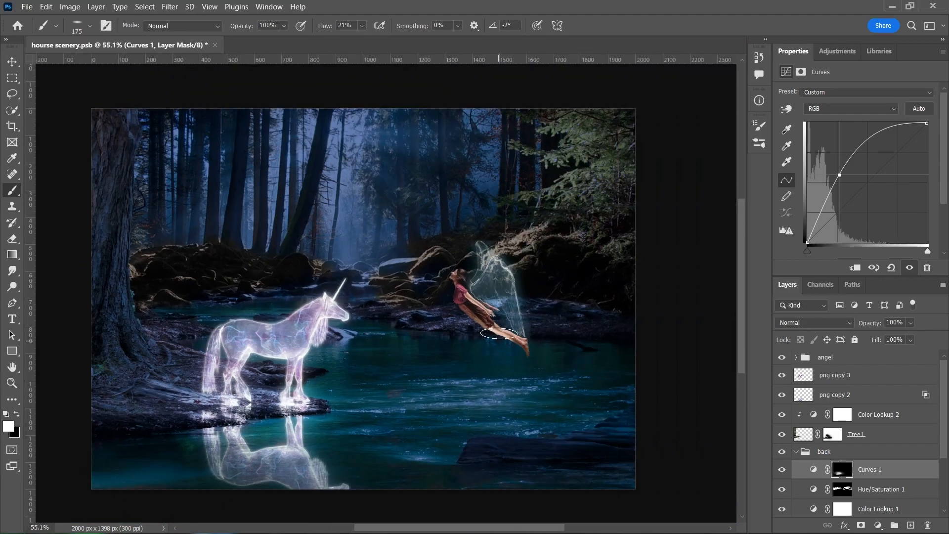
pyautogui.scroll(-3, 560, 318)
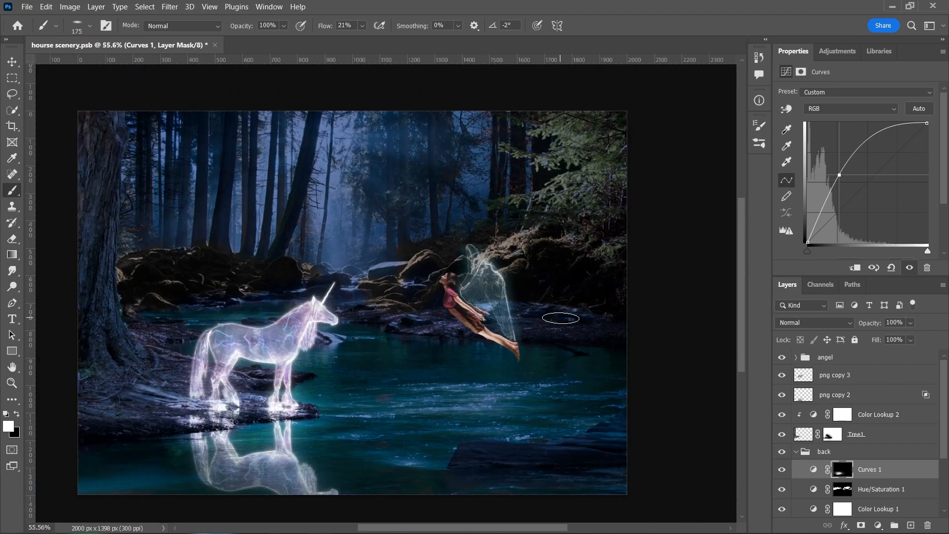
pyautogui.scroll(2, 549, 262)
pyautogui.scroll(-3, 881, 463)
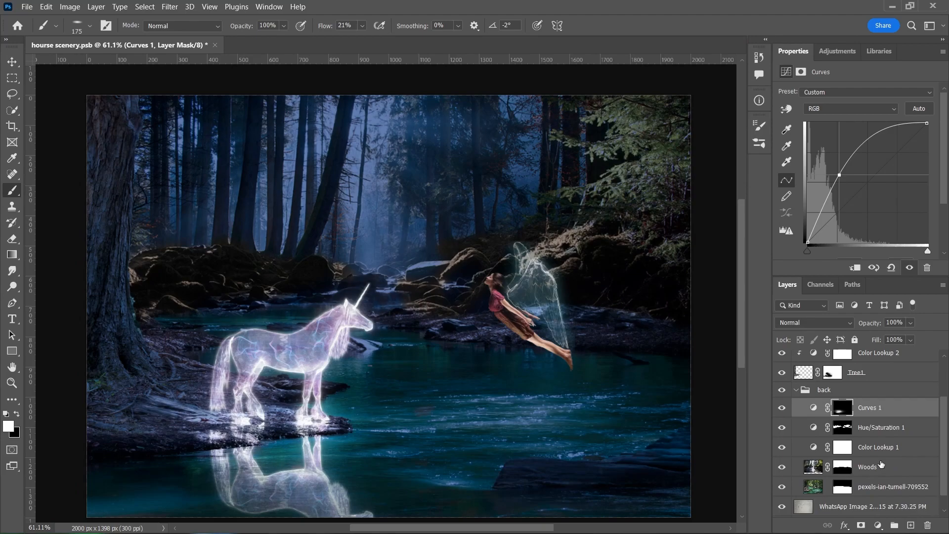
# Compare the back group's Color Lookup 1 effect, and delete the Hue/Saturation 1 adjustment layer
pyautogui.click(863, 448)
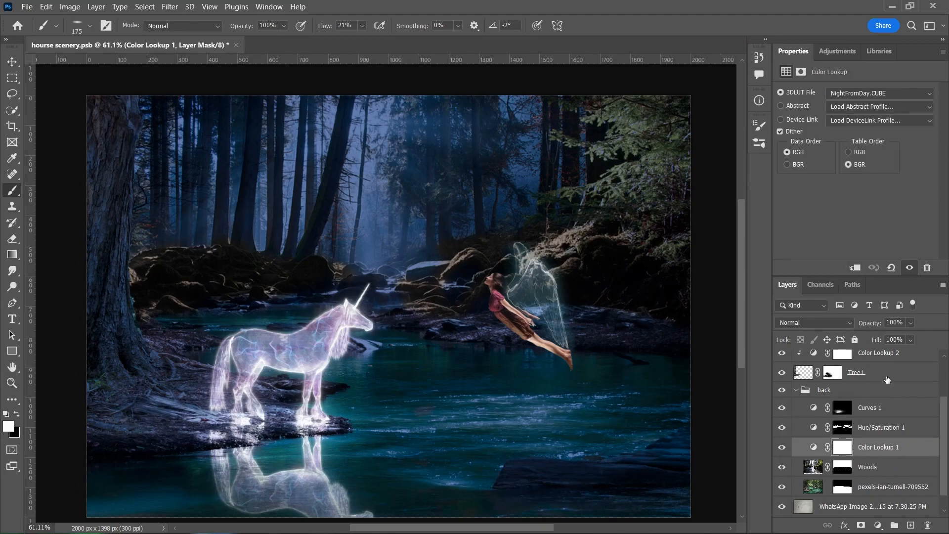
pyautogui.click(780, 448)
pyautogui.click(781, 448)
pyautogui.click(812, 428)
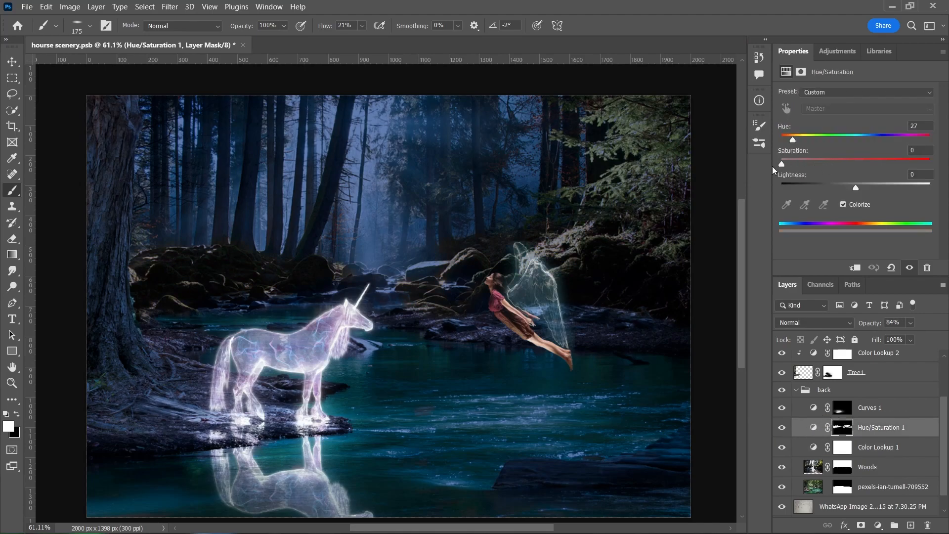
pyautogui.click(781, 428)
pyautogui.press('Delete')
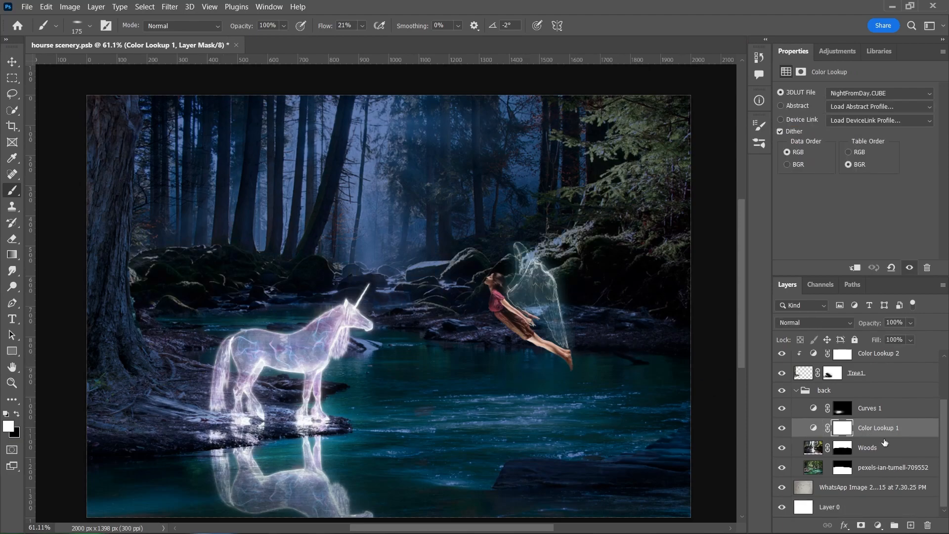
# Clip a Color Balance adjustment to the Woods layer, with midtones at +30 blue and shifted towards cyan
pyautogui.click(866, 460)
pyautogui.click(878, 525)
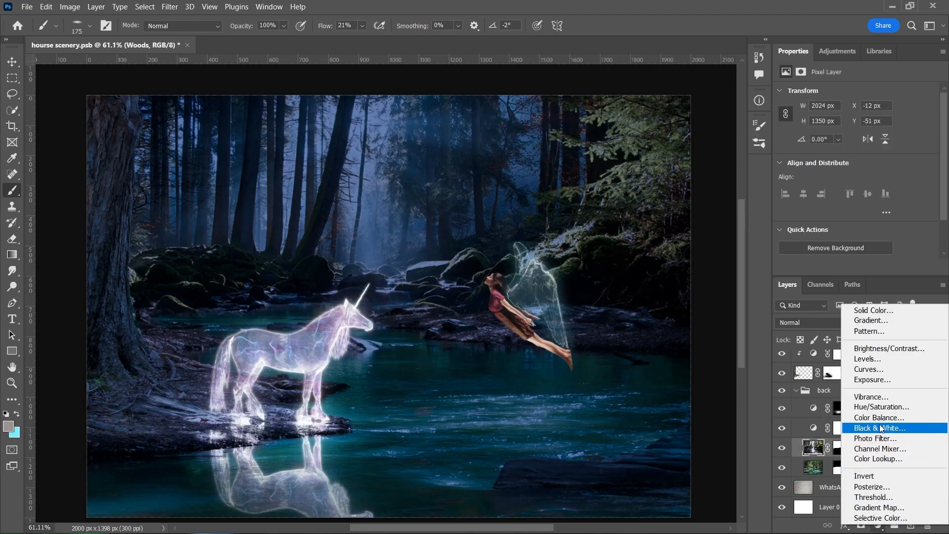
pyautogui.click(868, 428)
pyautogui.moveTo(847, 159); pyautogui.dragTo(857, 159)
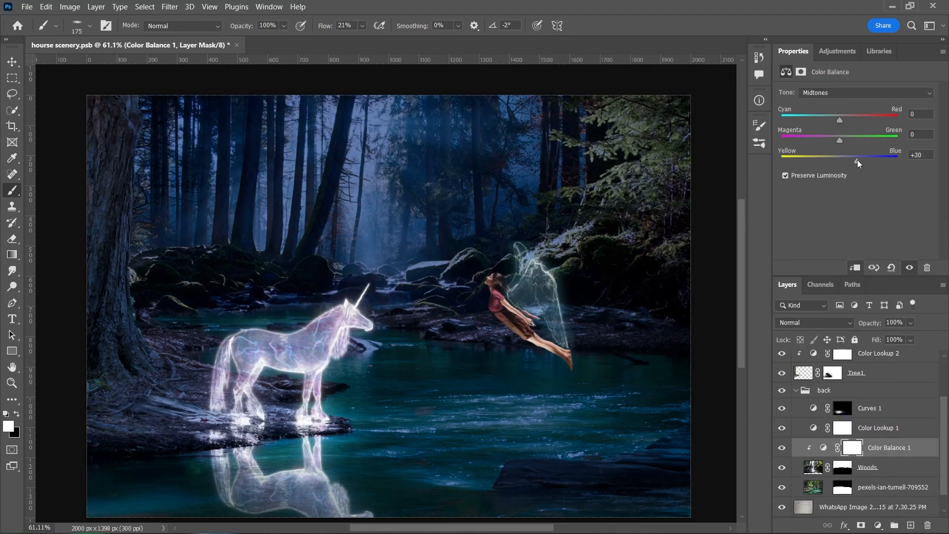
pyautogui.moveTo(839, 120); pyautogui.dragTo(820, 126)
# Clip a Curves adjustment above Color Balance 1, slightly lifting the black output and lowering the white output to dull the woods
pyautogui.click(878, 525)
pyautogui.click(890, 361)
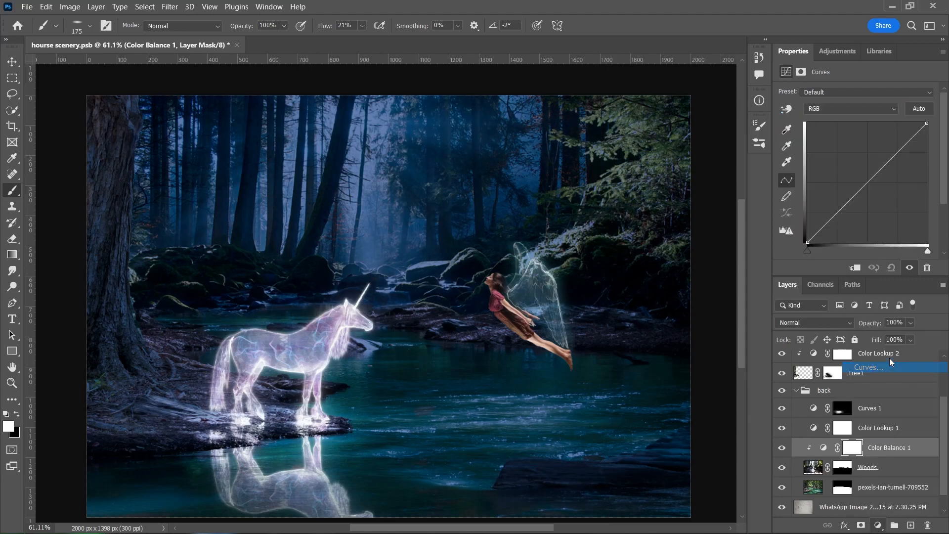
pyautogui.moveTo(807, 243); pyautogui.dragTo(807, 229)
pyautogui.moveTo(927, 126); pyautogui.dragTo(930, 154)
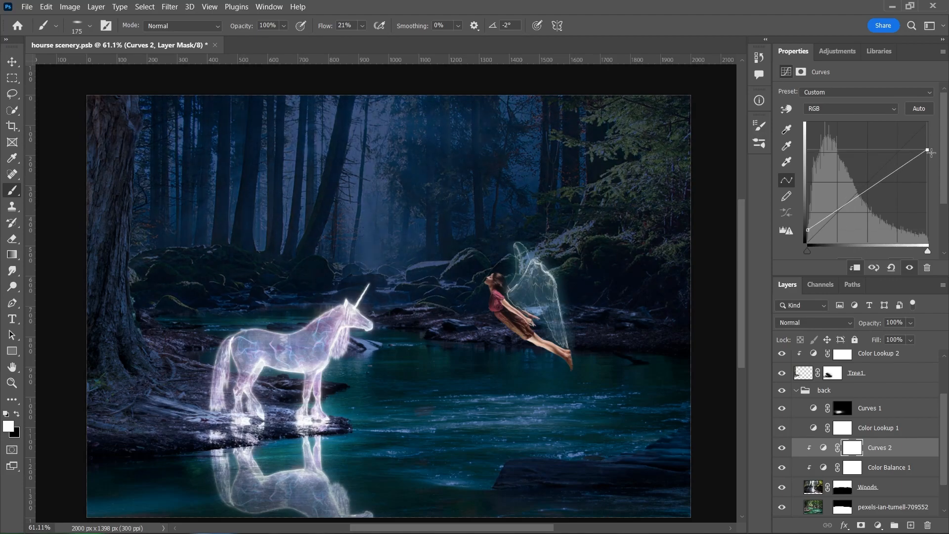
pyautogui.moveTo(808, 230); pyautogui.dragTo(807, 236)
# Collapse the back group, clip a darkening Curves adjustment to the angel group (input 169, output 109), and invert its mask to black
pyautogui.scroll(-1, 613, 393)
pyautogui.hscroll(1, 610, 385)
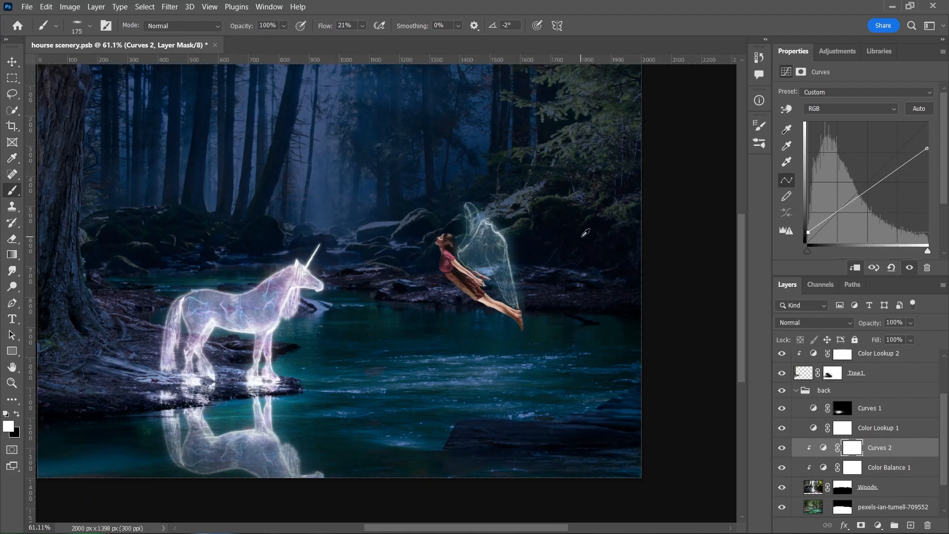
pyautogui.scroll(4, 582, 226)
pyautogui.click(796, 391)
pyautogui.scroll(1, 812, 391)
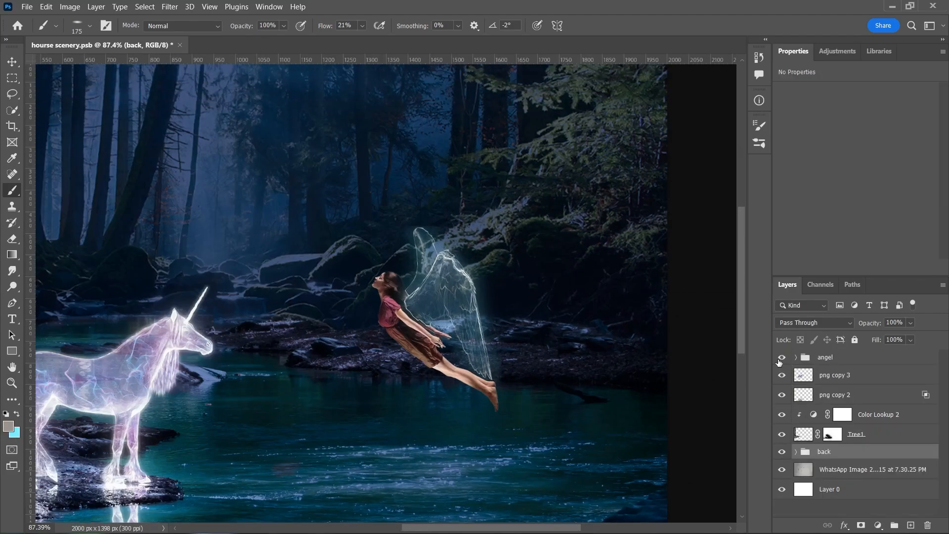
pyautogui.click(811, 357)
pyautogui.click(877, 525)
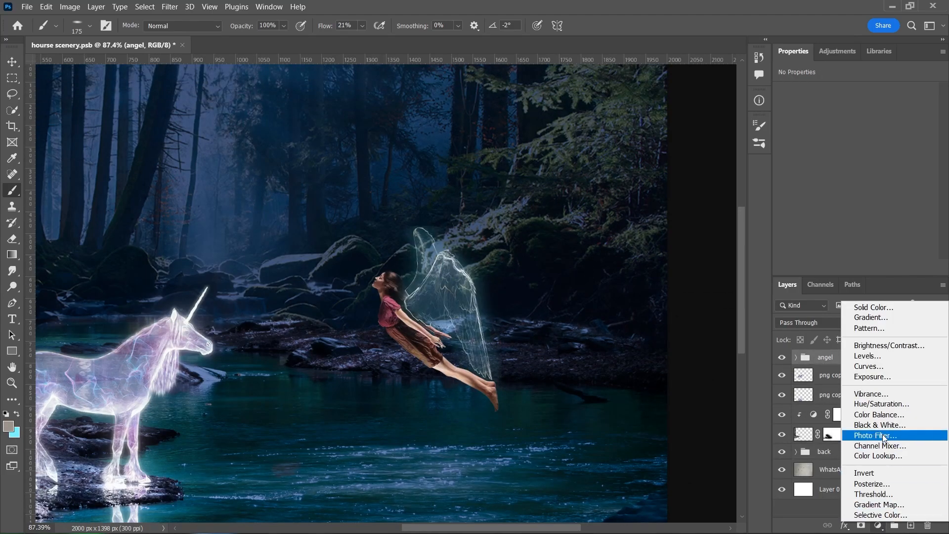
pyautogui.click(868, 366)
pyautogui.scroll(-1, 835, 197)
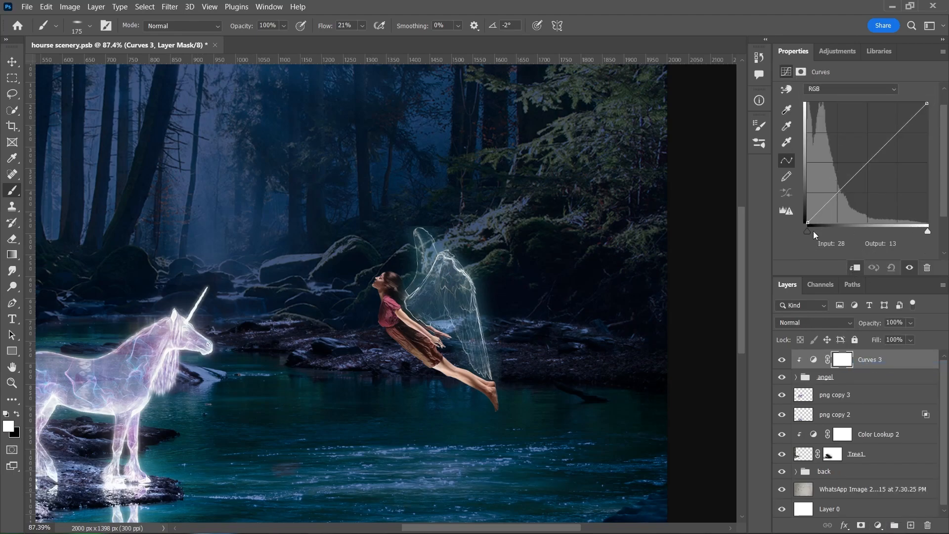
pyautogui.moveTo(864, 159); pyautogui.dragTo(888, 174)
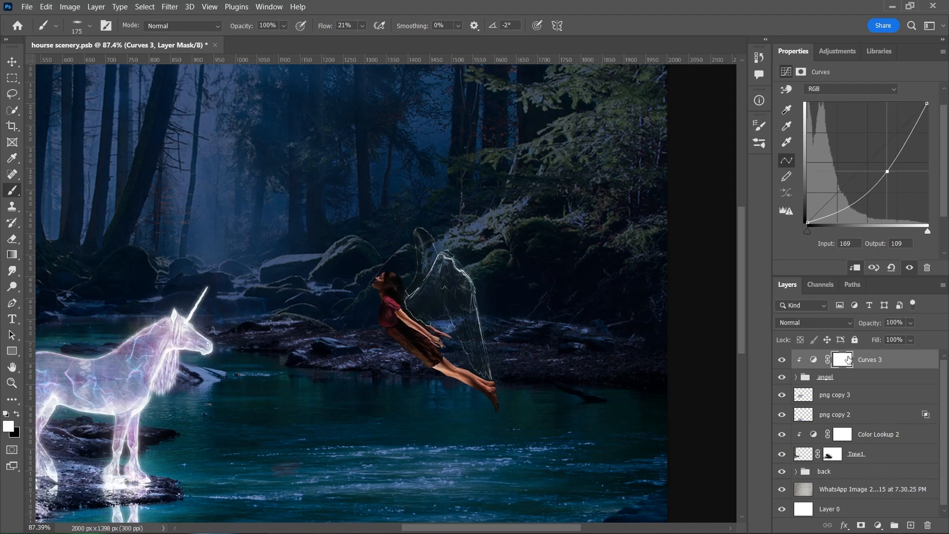
pyautogui.hotkey('ctrl', 'i')
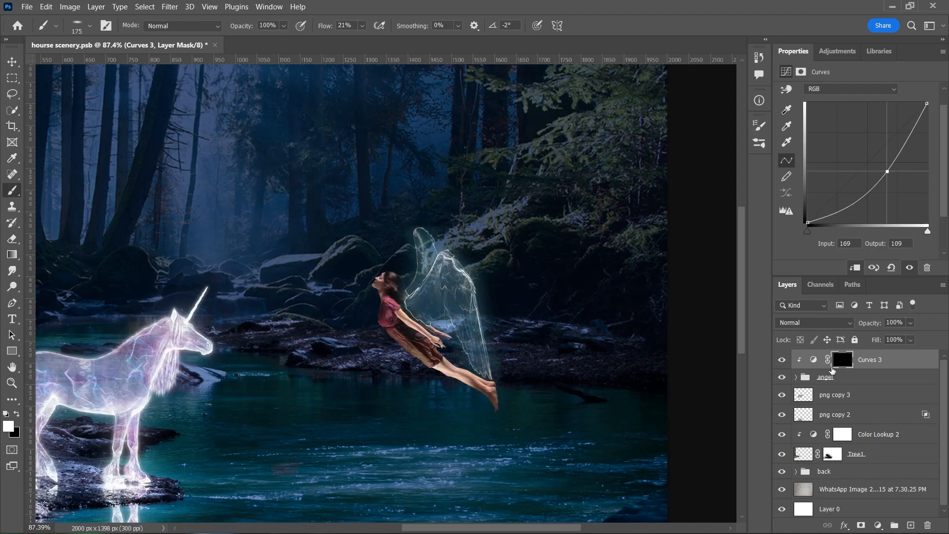
# Restore the brush to a round tip, reduce it to 90 px and start shading the woman on the Curves 3 mask
pyautogui.moveTo(600, 373); pyautogui.dragTo(639, 343)
pyautogui.scroll(6, 598, 327)
pyautogui.click(90, 28)
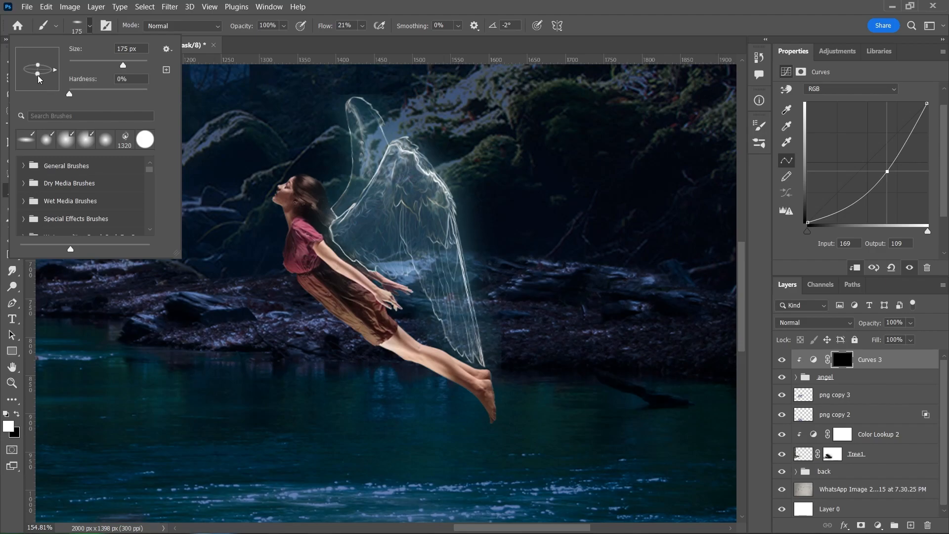
pyautogui.click(633, 42)
pyautogui.scroll(3, 397, 340)
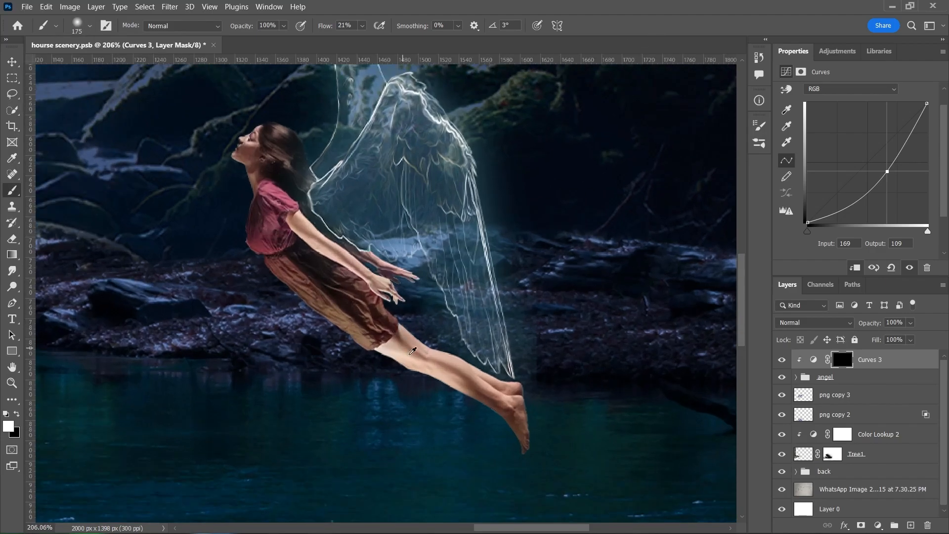
pyautogui.press('[')
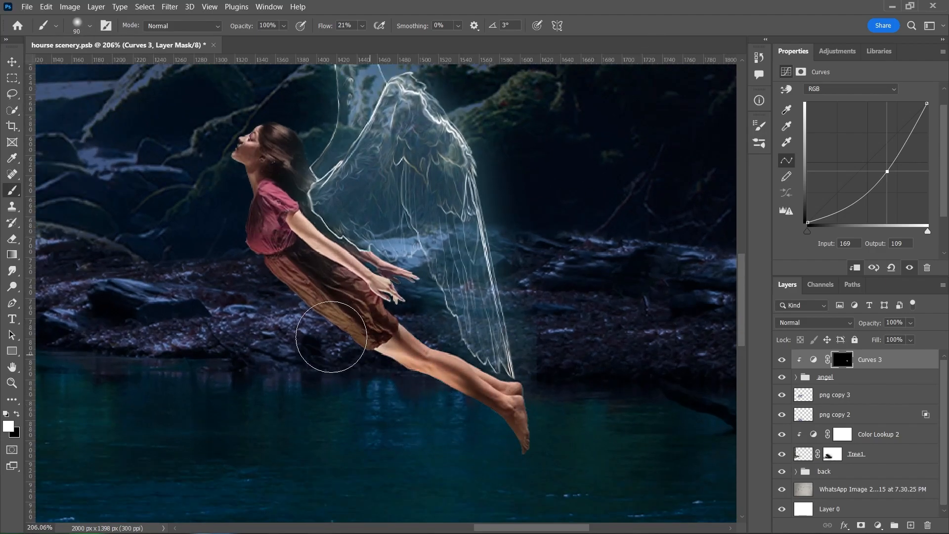
# Paint white with a 60 px brush on the Curves 3 mask to darken the woman's hair, dress, arms and legs
pyautogui.scroll(8, 352, 305)
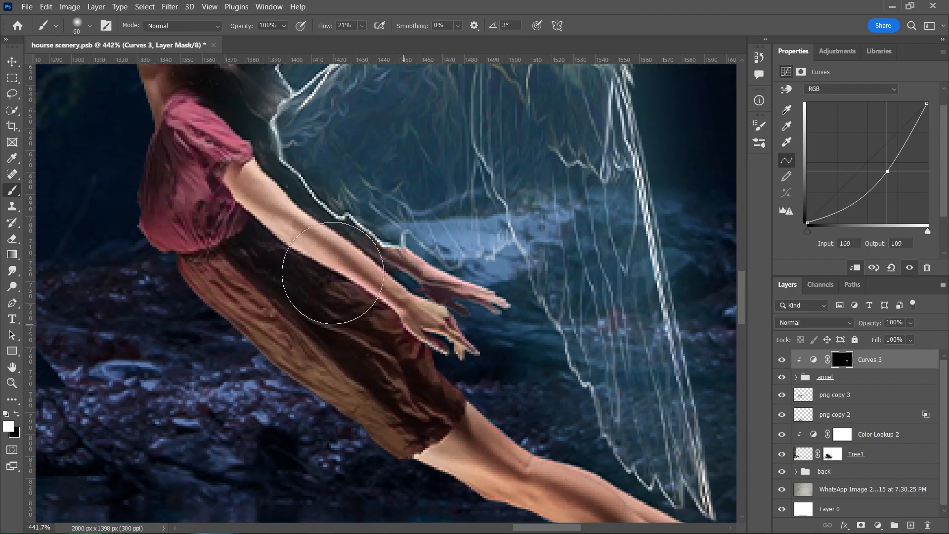
pyautogui.scroll(-5, 382, 377)
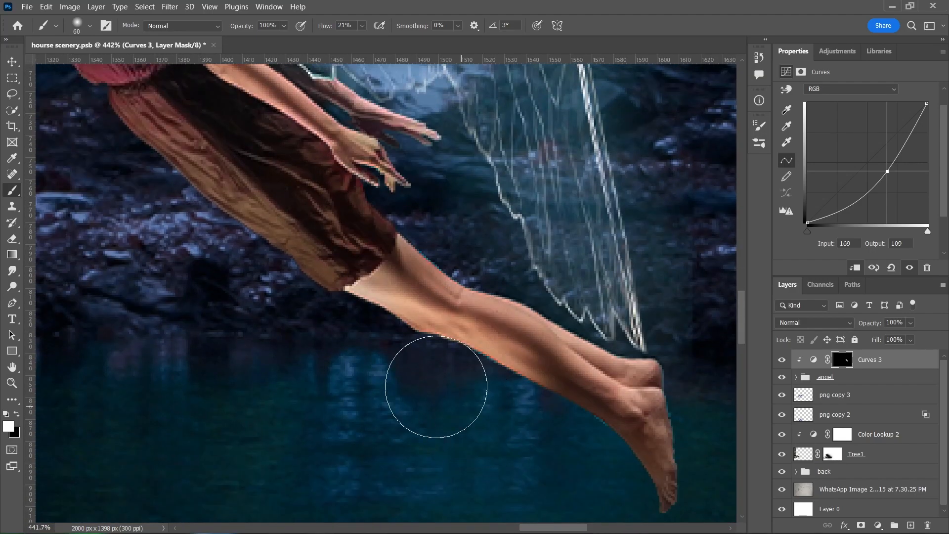
pyautogui.scroll(10, 447, 371)
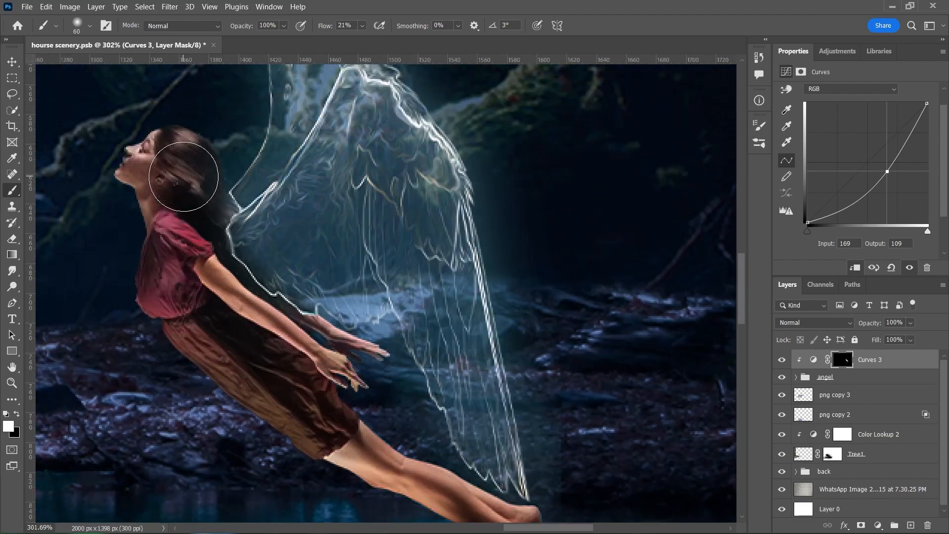
pyautogui.scroll(1, 251, 175)
pyautogui.scroll(-5, 265, 346)
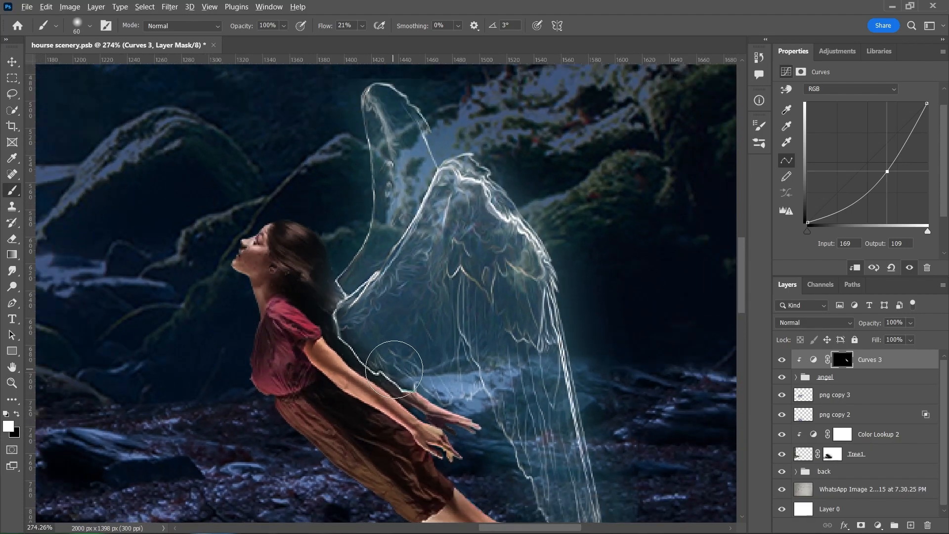
pyautogui.scroll(4, 404, 308)
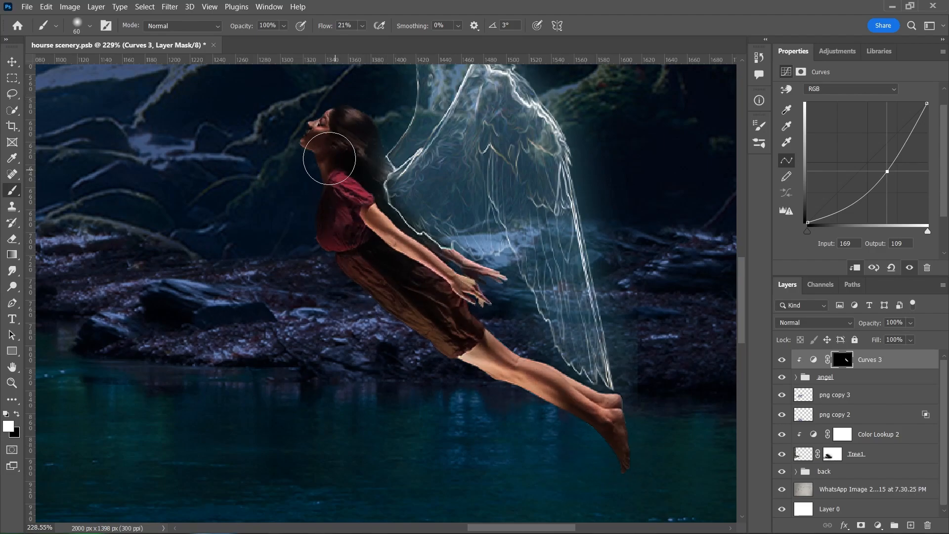
# Switch to black, refine the shading on the woman with the brush reduced to 40 px, and check the whole scene
pyautogui.scroll(2, 329, 217)
pyautogui.press('x')
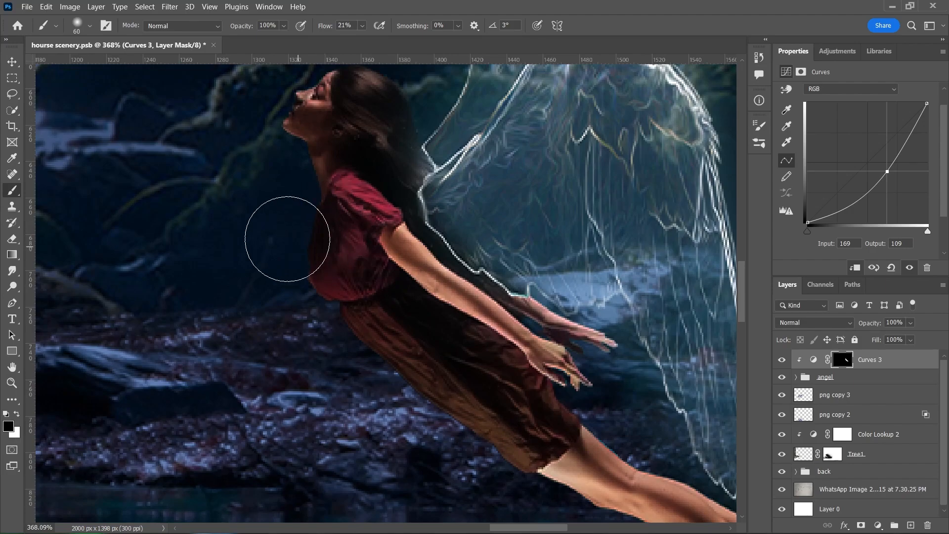
pyautogui.scroll(-10, 309, 300)
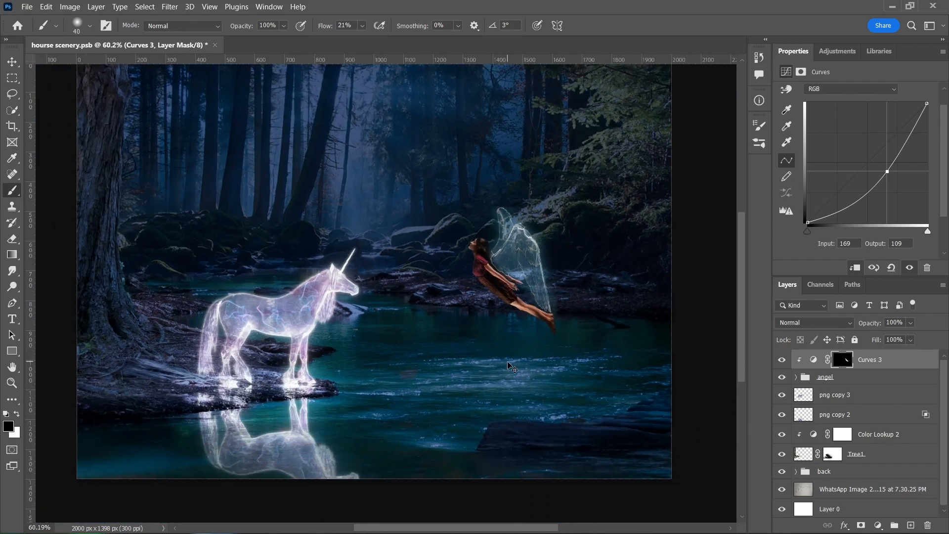
pyautogui.hscroll(2, 512, 366)
pyautogui.scroll(2, 512, 367)
# Try placing a merged copy of the angel group beneath it, with Curves 3 clipped back to the group
pyautogui.click(871, 381)
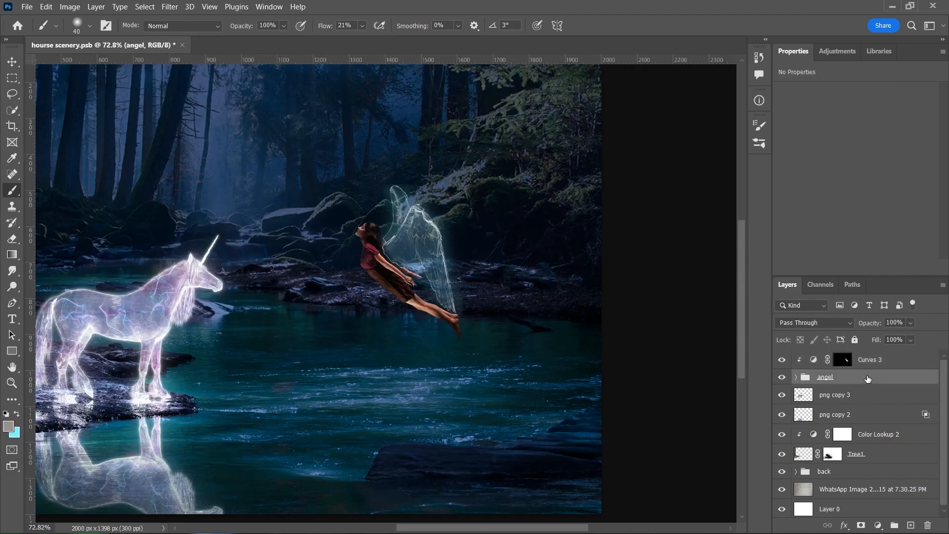
pyautogui.hotkey('ctrl', 'j')
pyautogui.hotkey('ctrl', 'e')
pyautogui.moveTo(864, 387); pyautogui.dragTo(873, 407)
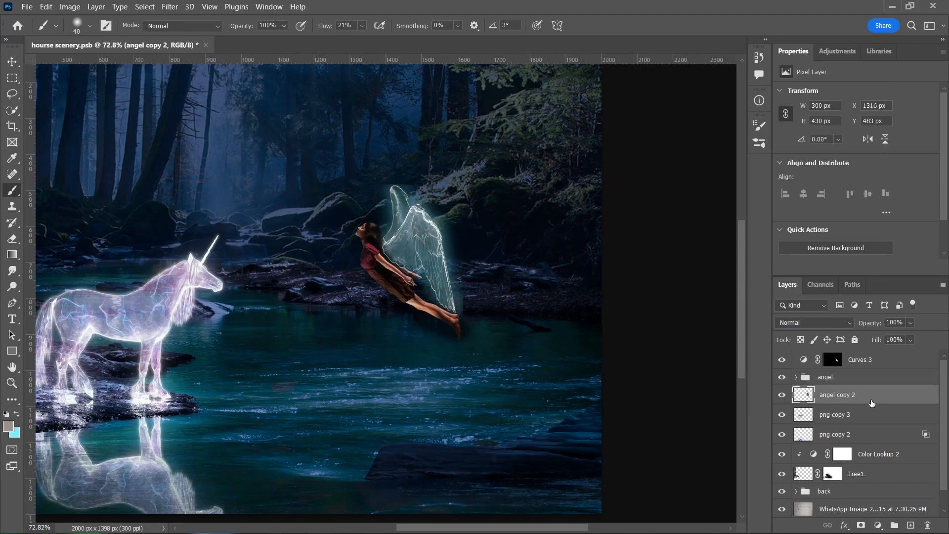
pyautogui.click(872, 360)
pyautogui.click(856, 267)
pyautogui.click(856, 397)
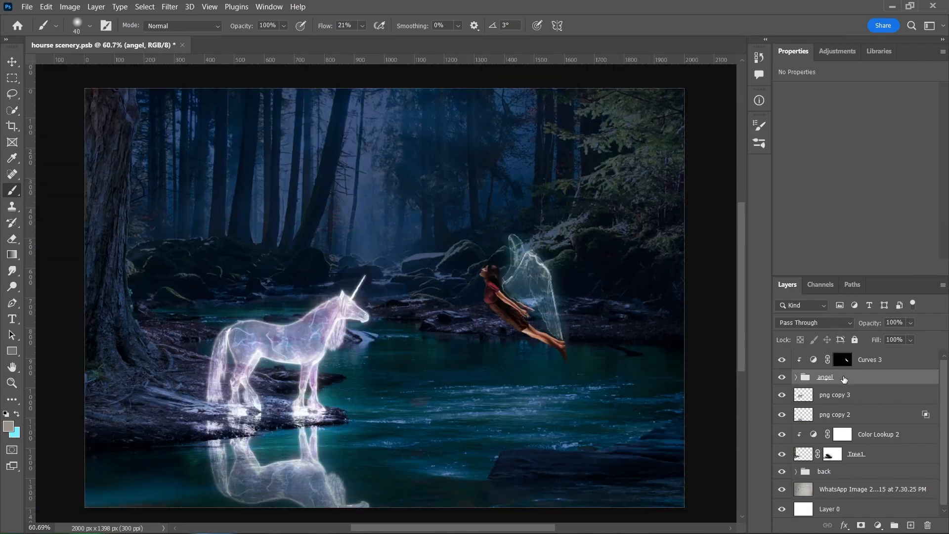
# Duplicate the angel group again, merge the copy beneath it and re-clip Curves 3 to the angel group
pyautogui.hotkey('ctrl', 'j')
pyautogui.moveTo(848, 379); pyautogui.dragTo(850, 400)
pyautogui.hotkey('ctrl', 'e')
pyautogui.click(857, 361)
pyautogui.click(856, 267)
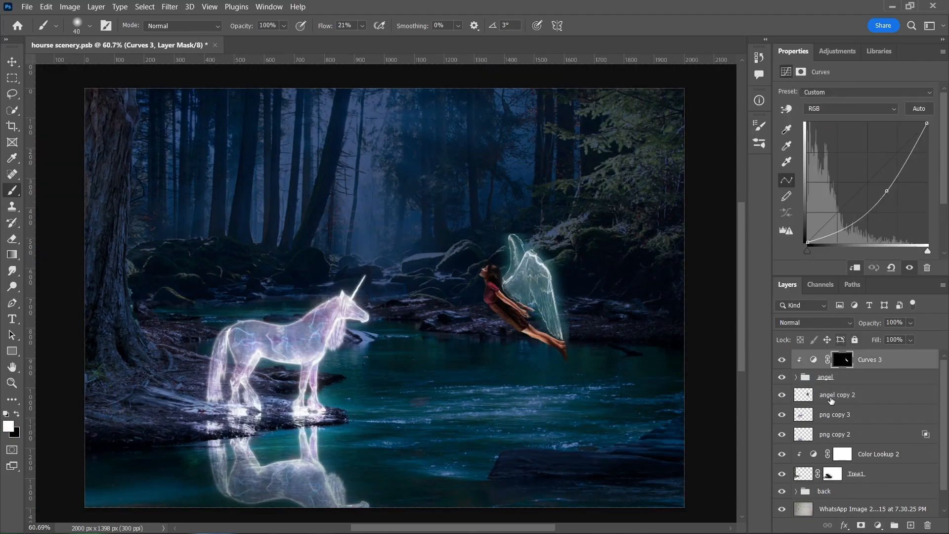
# Try flipping the merged angel copy vertically and moving it into the water as a reflection, and delete the copy
pyautogui.click(836, 396)
pyautogui.hotkey('ctrl', 't')
pyautogui.rightClick(510, 324)
pyautogui.click(544, 317)
pyautogui.moveTo(559, 280); pyautogui.dragTo(562, 481)
pyautogui.press('Return')
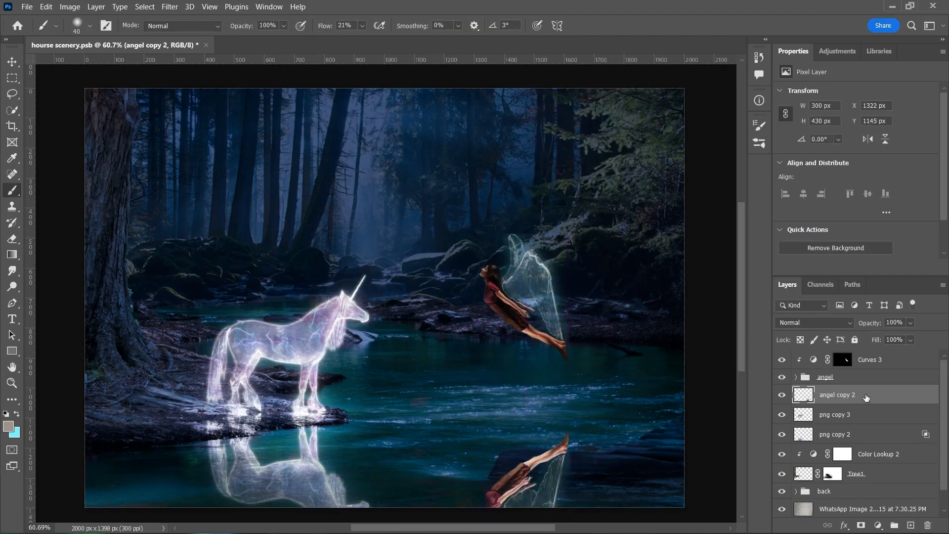
pyautogui.press('Delete')
# Try rotating the angel group alone by about 27° clockwise, and undo the rotation
pyautogui.click(857, 378)
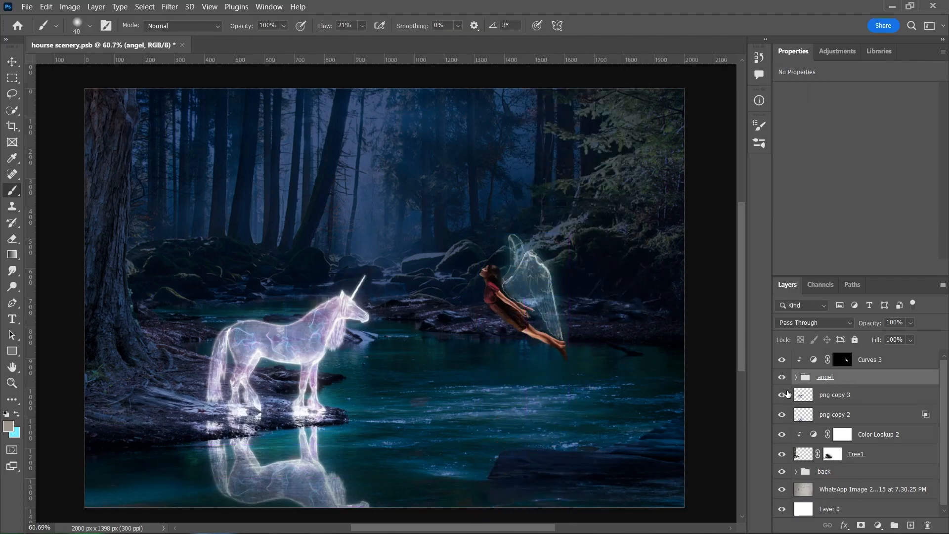
pyautogui.hotkey('ctrl', 't')
pyautogui.moveTo(589, 370); pyautogui.dragTo(533, 400)
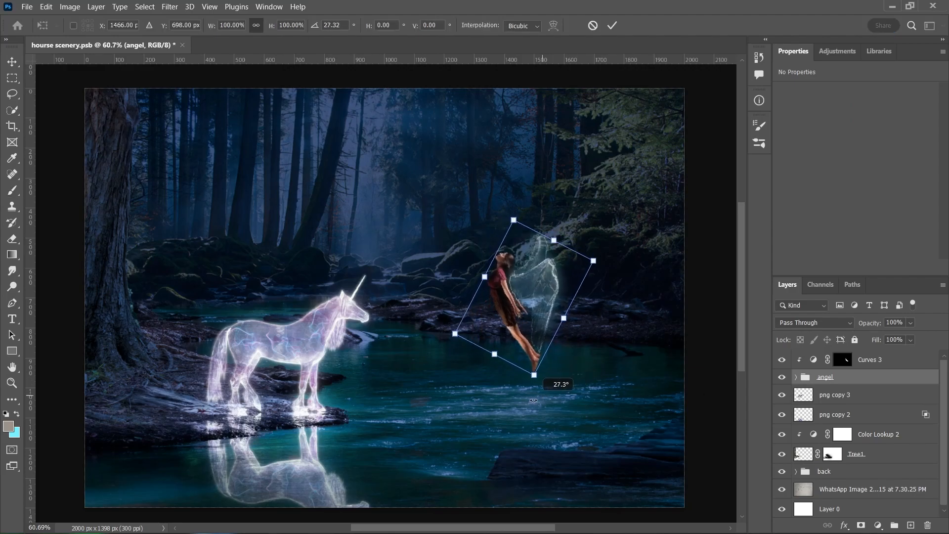
pyautogui.hotkey('ctrl', 'z')
# Group the angel group with Curves 3 and rotate the new group about 24° clockwise
pyautogui.keyDown('shift'); pyautogui.click(890, 363); pyautogui.keyUp('shift')
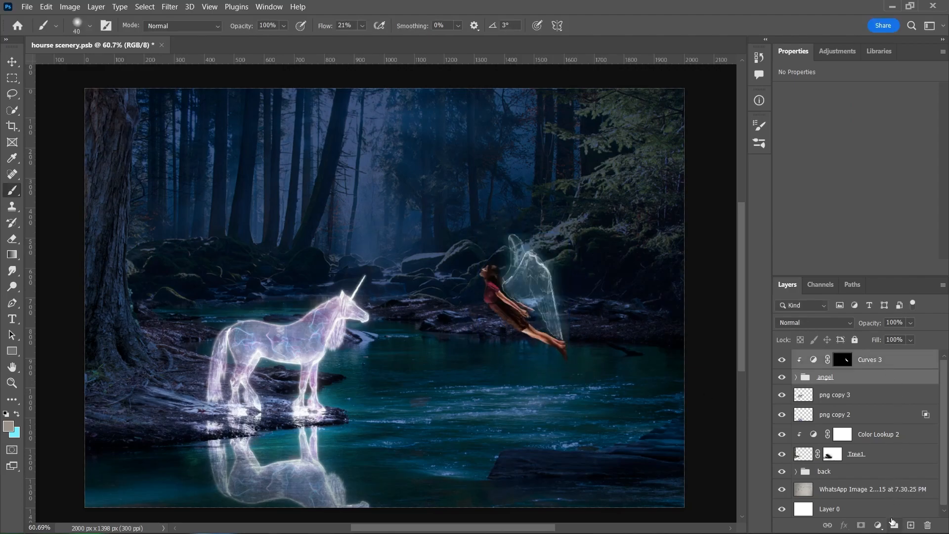
pyautogui.hotkey('ctrl', 'g')
pyautogui.hotkey('ctrl', 't')
pyautogui.moveTo(611, 397); pyautogui.dragTo(566, 423)
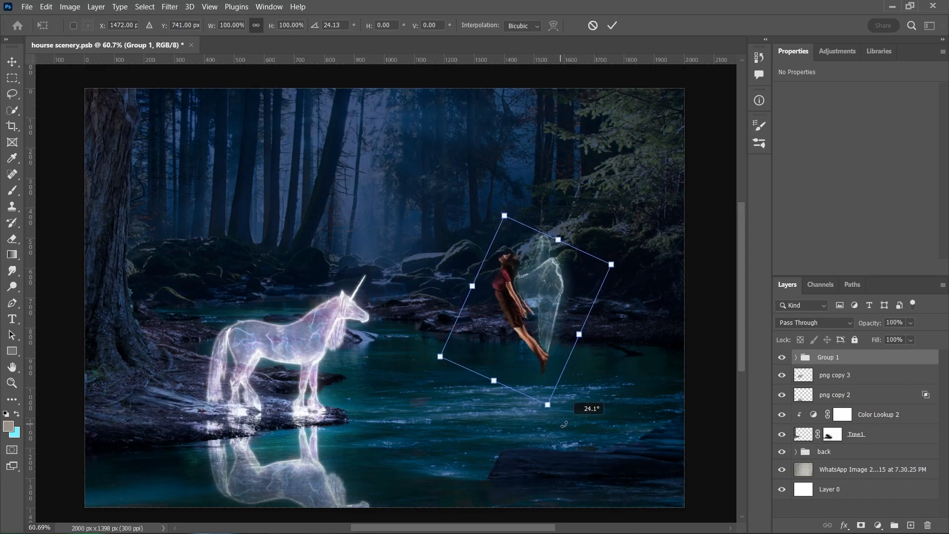
pyautogui.press('Return')
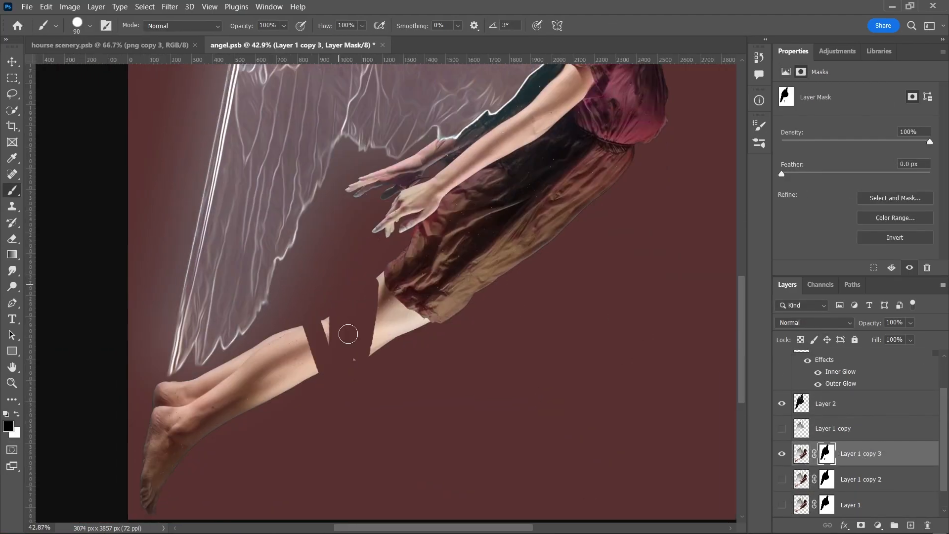
# In angel.psb, paint black on the Layer 1 copy 3 mask to hide the bare legs along the skirt's hem
pyautogui.scroll(6, 297, 387)
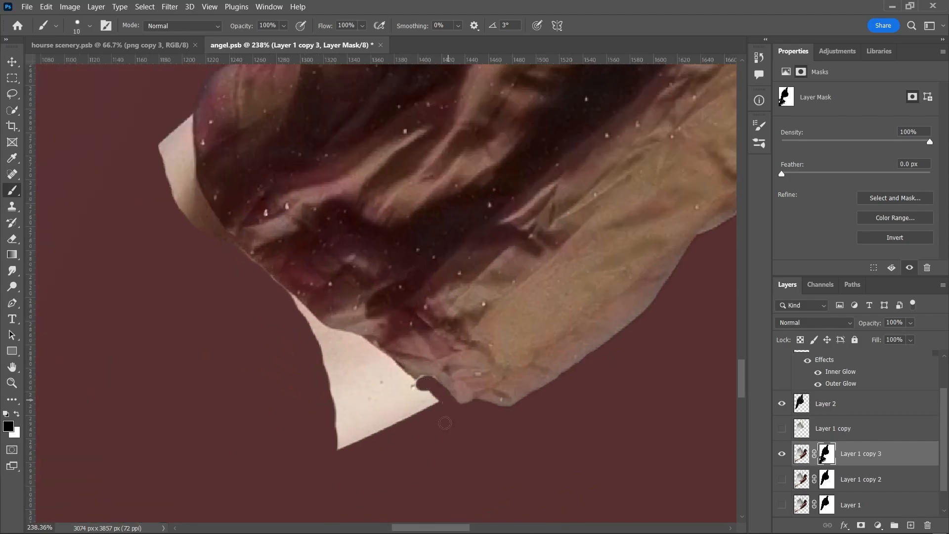
pyautogui.press(']')
pyautogui.press(']')
pyautogui.press(']')
pyautogui.moveTo(337, 420); pyautogui.dragTo(349, 363)
pyautogui.scroll(-5, 277, 316)
pyautogui.scroll(3, 669, 203)
pyautogui.press(']')
pyautogui.press(']')
pyautogui.press(']')
pyautogui.press(']')
pyautogui.moveTo(628, 142)
pyautogui.mouseDown()
pyautogui.moveTo(466, 148)
pyautogui.moveTo(595, 225)
pyautogui.mouseUp()
# Reduce the brush size and paint out the hands and arms on the Layer 1 copy 3 mask
pyautogui.scroll(-1, 231, 423)
pyautogui.scroll(7, 678, 193)
pyautogui.press('[')
pyautogui.press('[')
pyautogui.press('[')
pyautogui.press('[')
pyautogui.moveTo(396, 223)
pyautogui.mouseDown()
pyautogui.moveTo(435, 424)
pyautogui.moveTo(324, 236)
pyautogui.mouseUp()
pyautogui.moveTo(424, 400); pyautogui.dragTo(570, 236)
pyautogui.moveTo(282, 198); pyautogui.dragTo(536, 102)
pyautogui.moveTo(282, 138)
pyautogui.mouseDown()
pyautogui.moveTo(377, 148)
pyautogui.moveTo(199, 388)
pyautogui.mouseUp()
pyautogui.moveTo(199, 388)
pyautogui.mouseDown()
pyautogui.moveTo(326, 250)
pyautogui.moveTo(298, 330)
pyautogui.mouseUp()
pyautogui.moveTo(299, 329); pyautogui.dragTo(326, 292)
pyautogui.moveTo(472, 311)
pyautogui.mouseDown()
pyautogui.moveTo(498, 332)
pyautogui.moveTo(517, 259)
pyautogui.mouseUp()
pyautogui.moveTo(514, 223)
pyautogui.mouseDown()
pyautogui.moveTo(371, 250)
pyautogui.moveTo(176, 348)
pyautogui.moveTo(149, 459)
pyautogui.mouseUp()
pyautogui.moveTo(143, 497)
pyautogui.mouseDown()
pyautogui.moveTo(343, 366)
pyautogui.moveTo(99, 486)
pyautogui.mouseUp()
pyautogui.moveTo(65, 514)
pyautogui.mouseDown()
pyautogui.moveTo(153, 429)
pyautogui.moveTo(206, 303)
pyautogui.mouseUp()
pyautogui.moveTo(306, 198); pyautogui.dragTo(74, 474)
pyautogui.moveTo(75, 495)
pyautogui.mouseDown()
pyautogui.moveTo(151, 424)
pyautogui.moveTo(199, 424)
pyautogui.mouseUp()
pyautogui.moveTo(296, 279); pyautogui.dragTo(190, 412)
# Paint out the remaining skin along the skirt's lower hem on the Layer 1 copy 3 mask
pyautogui.press('[')
pyautogui.press('[')
pyautogui.press('[')
pyautogui.press('[')
pyautogui.moveTo(429, 202); pyautogui.dragTo(317, 280)
pyautogui.moveTo(273, 343); pyautogui.dragTo(208, 414)
pyautogui.moveTo(312, 290); pyautogui.dragTo(253, 380)
# Paint out the leftover arm and neck skin beside the waist and sleeve on the Layer 1 copy 3 mask
pyautogui.moveTo(656, 126); pyautogui.dragTo(373, 271)
pyautogui.moveTo(373, 271); pyautogui.dragTo(676, 89)
pyautogui.moveTo(662, 99); pyautogui.dragTo(306, 365)
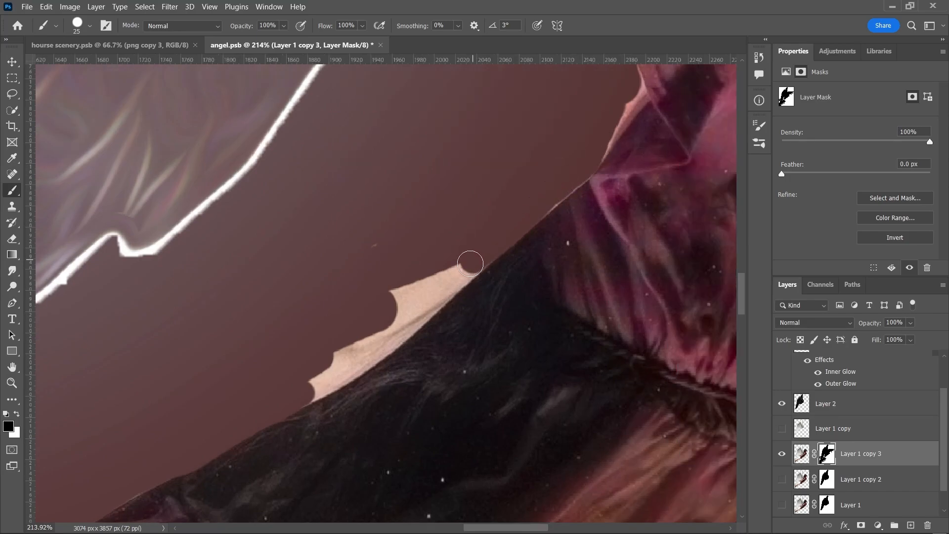
pyautogui.moveTo(499, 163); pyautogui.dragTo(342, 400)
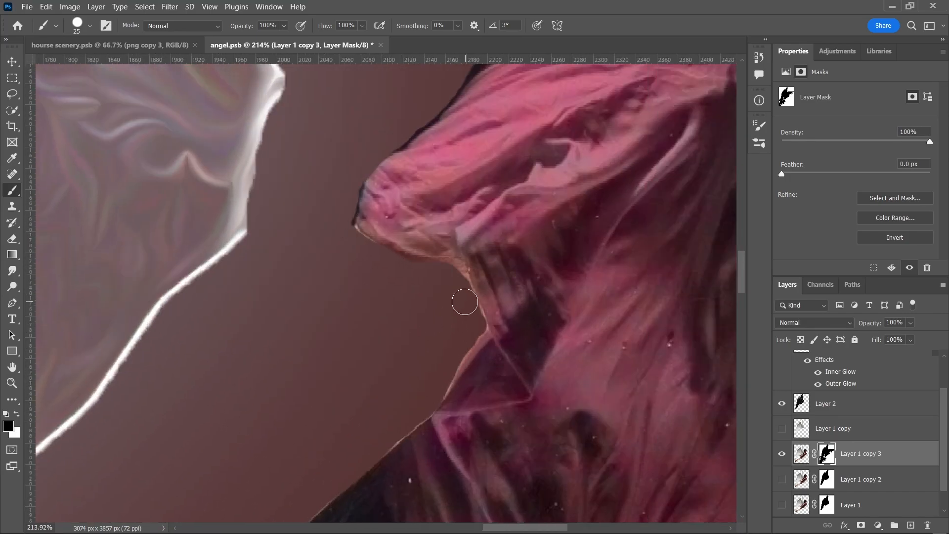
pyautogui.moveTo(509, 116); pyautogui.dragTo(369, 241)
pyautogui.scroll(-10, 407, 195)
# Show only Layer 1 copy 3, invert the dress colours, and apply its layer mask
pyautogui.rightClick(826, 453)
pyautogui.click(857, 480)
pyautogui.scroll(3, 402, 214)
pyautogui.hotkey('ctrl', 'i')
pyautogui.click(170, 7)
pyautogui.click(192, 62)
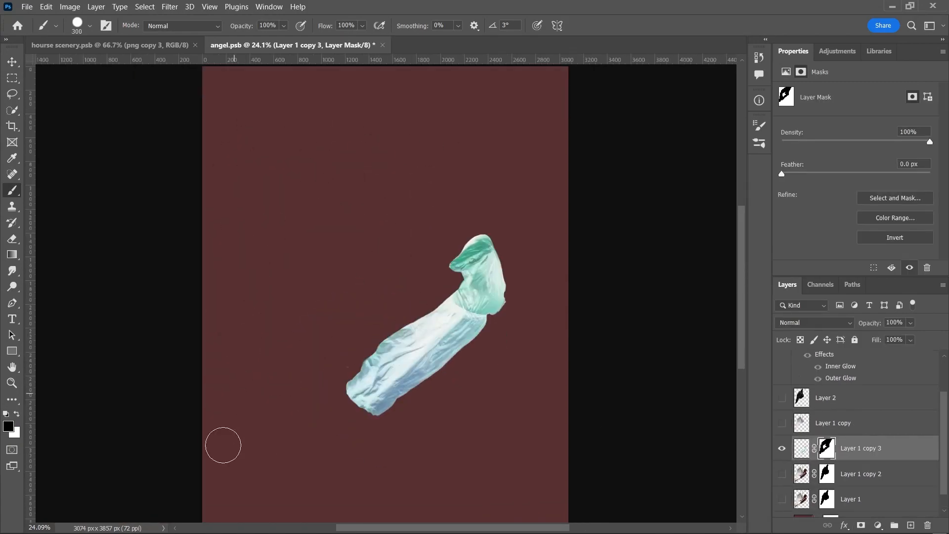
pyautogui.hscroll(2, 641, 387)
pyautogui.rightClick(825, 453)
pyautogui.click(854, 371)
# Apply a glowing-edges effect to the isolated dress on Layer 1 copy 3 and set its blend mode to Screen
pyautogui.click(169, 7)
pyautogui.click(213, 78)
pyautogui.moveTo(306, 336); pyautogui.dragTo(374, 114)
pyautogui.scroll(-5, 366, 148)
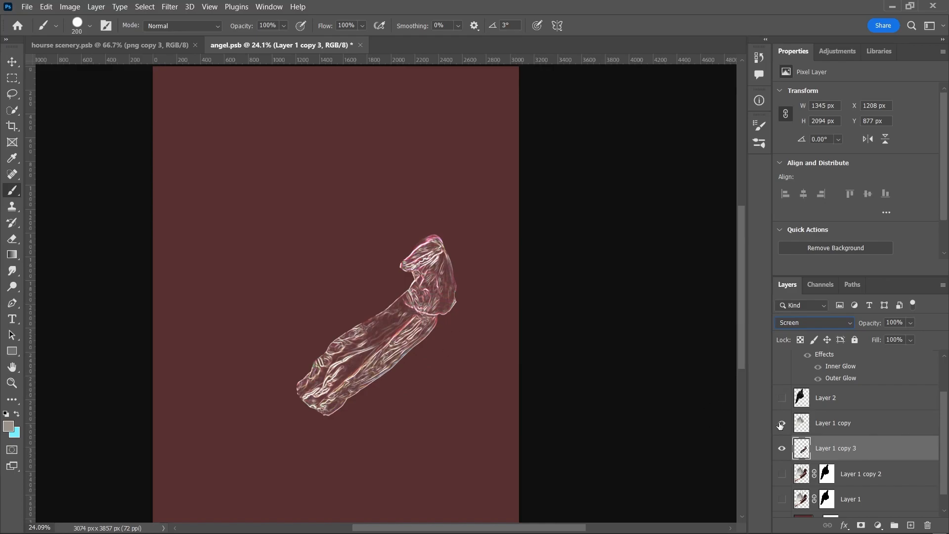
# Show the wing, effect and figure layers again and delete Layer 1 copy 2
pyautogui.moveTo(781, 426); pyautogui.dragTo(781, 397)
pyautogui.scroll(2, 781, 397)
pyautogui.moveTo(781, 387); pyautogui.dragTo(781, 363)
pyautogui.scroll(-3, 781, 376)
pyautogui.moveTo(782, 454); pyautogui.dragTo(781, 484)
pyautogui.rightClick(878, 458)
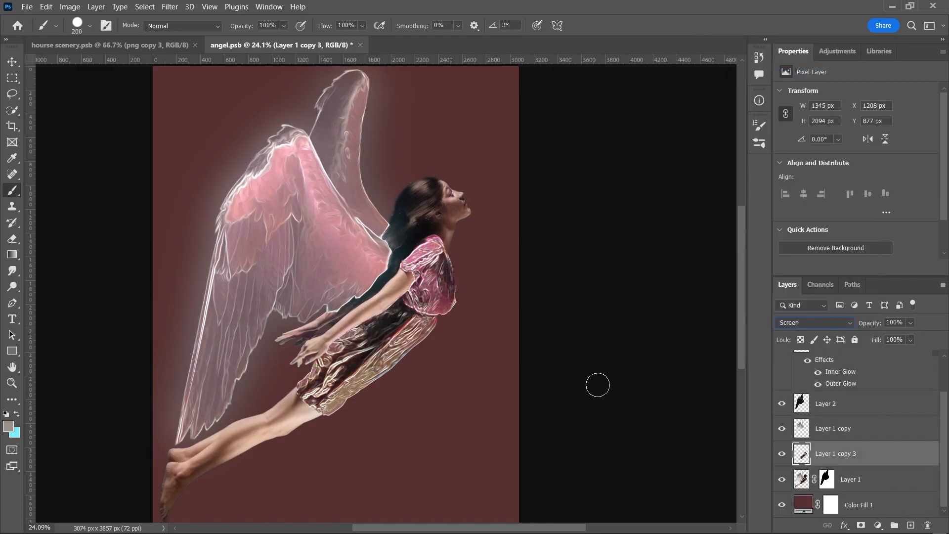
# Duplicate Layer 1, hide the original, and roughly paint the dress black on the duplicate's mask
pyautogui.click(851, 480)
pyautogui.hotkey('ctrl', 'j')
pyautogui.press('d')
pyautogui.click(782, 505)
pyautogui.press('x')
pyautogui.scroll(8, 371, 400)
pyautogui.moveTo(500, 292)
pyautogui.mouseDown()
pyautogui.moveTo(534, 256)
pyautogui.moveTo(505, 196)
pyautogui.mouseUp()
pyautogui.moveTo(300, 391); pyautogui.dragTo(398, 314)
# With a smaller brush, paint out the rest of the original dress on the Layer 1 copy 2 mask, up to the arms and neckline
pyautogui.scroll(4, 398, 314)
pyautogui.press('[')
pyautogui.press('[')
pyautogui.press('[')
pyautogui.press('[')
pyautogui.press('[')
pyautogui.press('[')
pyautogui.press('[')
pyautogui.moveTo(574, 223); pyautogui.dragTo(499, 276)
pyautogui.moveTo(470, 344); pyautogui.dragTo(461, 225)
pyautogui.moveTo(494, 198)
pyautogui.mouseDown()
pyautogui.moveTo(495, 275)
pyautogui.moveTo(257, 485)
pyautogui.mouseUp()
pyautogui.moveTo(582, 164); pyautogui.dragTo(445, 141)
pyautogui.scroll(3, 346, 363)
pyautogui.moveTo(489, 206); pyautogui.dragTo(545, 214)
pyautogui.scroll(-10, 395, 276)
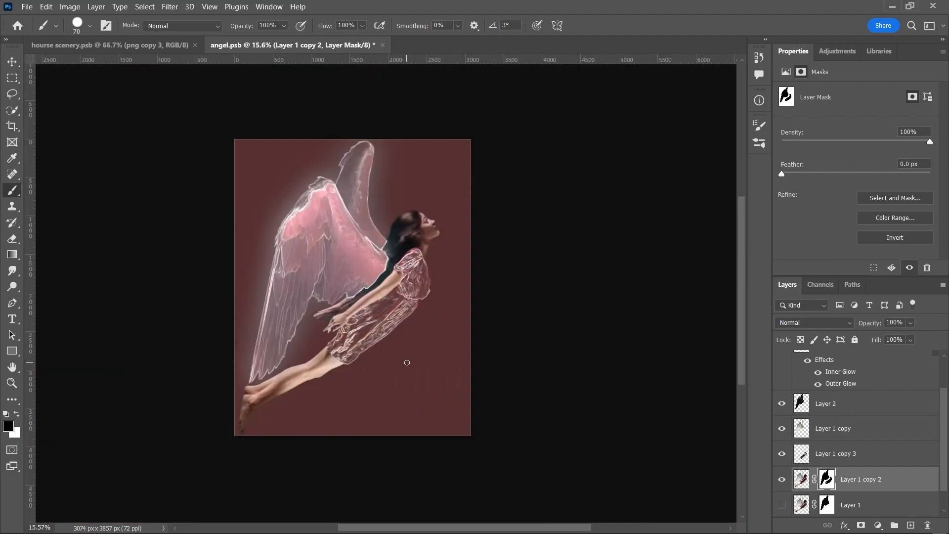
# Hide the solid colour background behind the figure in angel.psb
pyautogui.scroll(2, 385, 284)
pyautogui.scroll(-2, 785, 494)
pyautogui.click(780, 507)
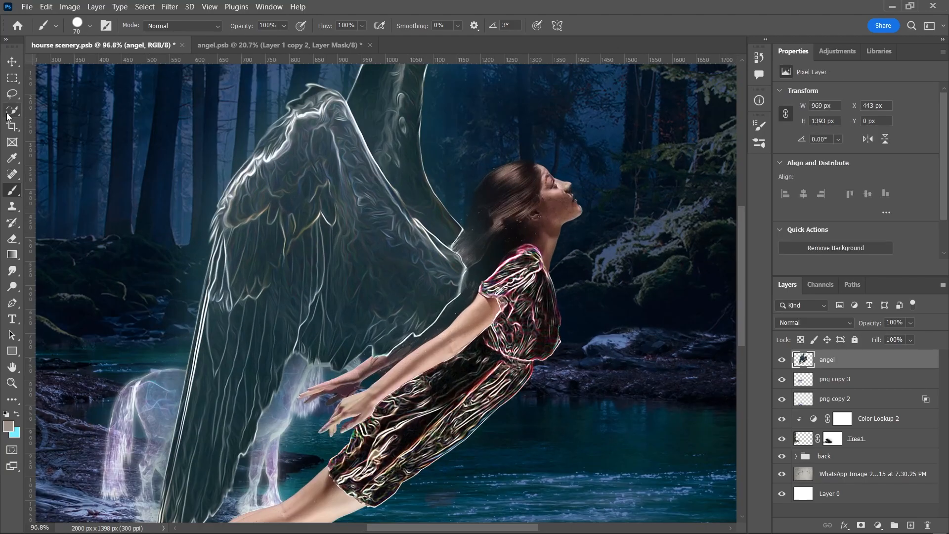
# Use the Quick Selection tool to select the wings and the dress on the angel layer in hourse scenery.psb
pyautogui.press('w')
pyautogui.scroll(1, 406, 371)
pyautogui.scroll(6, 514, 420)
pyautogui.moveTo(418, 165); pyautogui.dragTo(407, 195)
pyautogui.scroll(-4, 410, 247)
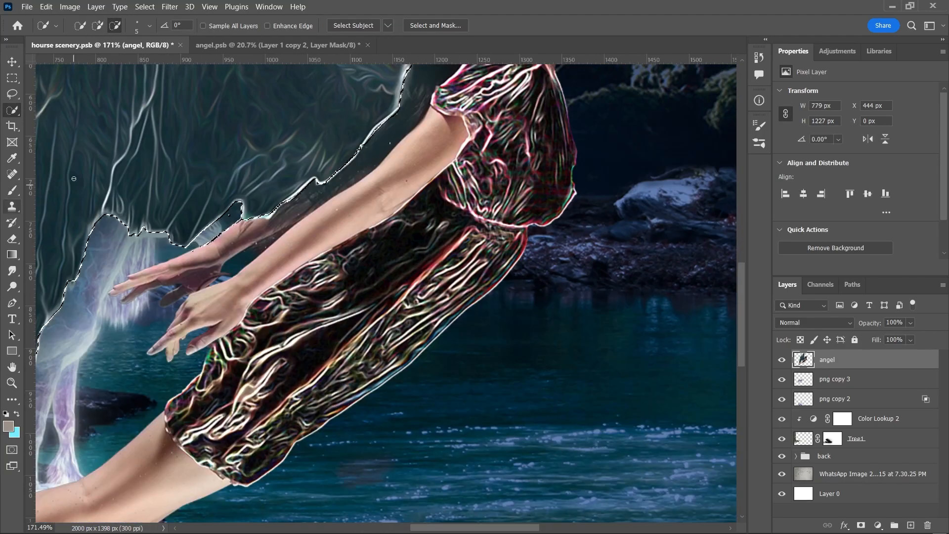
pyautogui.scroll(-1, 346, 296)
pyautogui.moveTo(276, 336)
pyautogui.mouseDown()
pyautogui.moveTo(460, 232)
pyautogui.moveTo(519, 129)
pyautogui.mouseUp()
pyautogui.scroll(3, 519, 148)
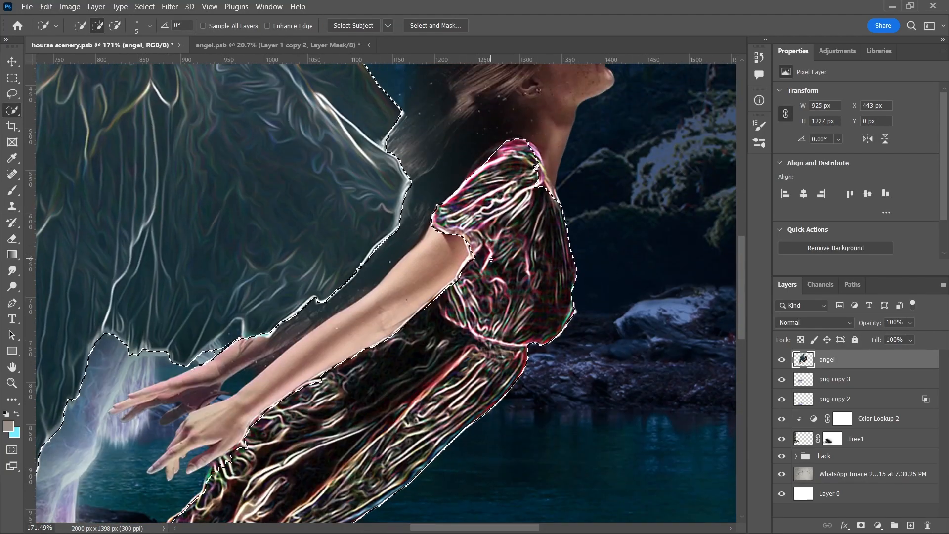
pyautogui.scroll(13, 553, 126)
pyautogui.moveTo(505, 242); pyautogui.dragTo(525, 316)
pyautogui.scroll(-10, 247, 328)
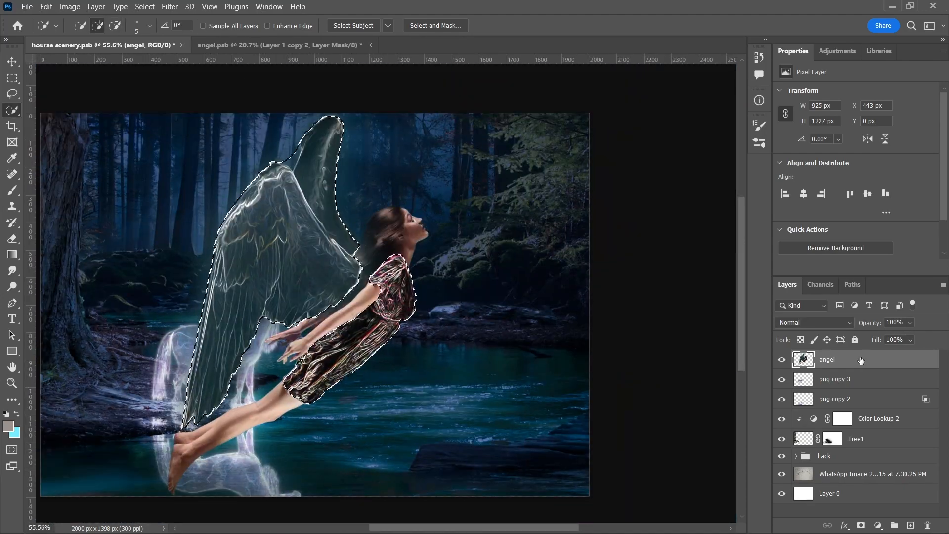
# Copy the selected wings and dress to a new layer with a lightening blend mode, and mask them out of the angel layer
pyautogui.hotkey('ctrl', 'j')
pyautogui.click(815, 322)
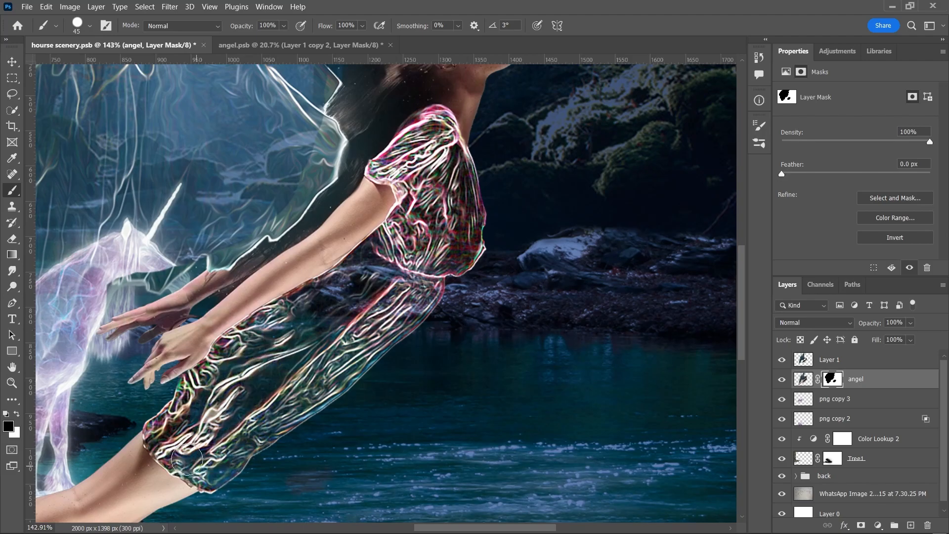
pyautogui.scroll(2, 346, 248)
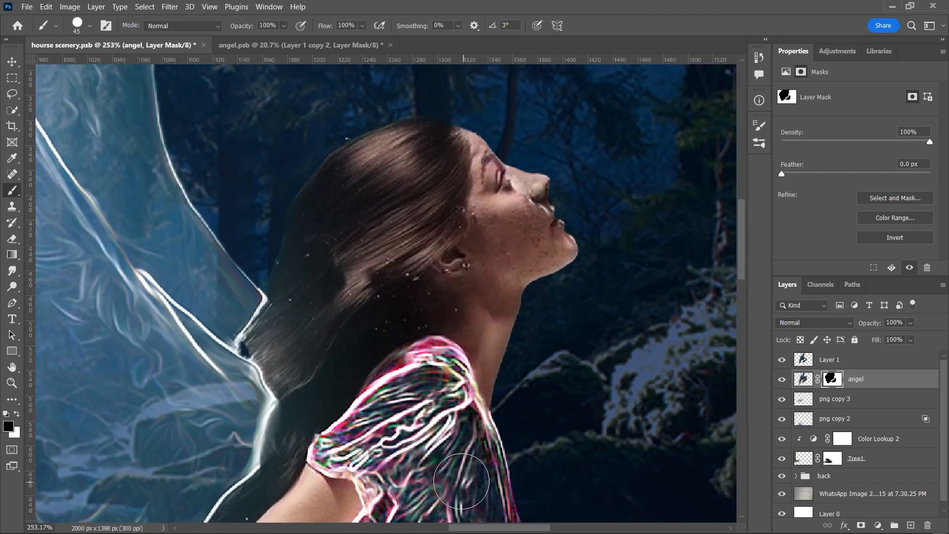
pyautogui.scroll(-2, 316, 276)
pyautogui.scroll(2, 373, 308)
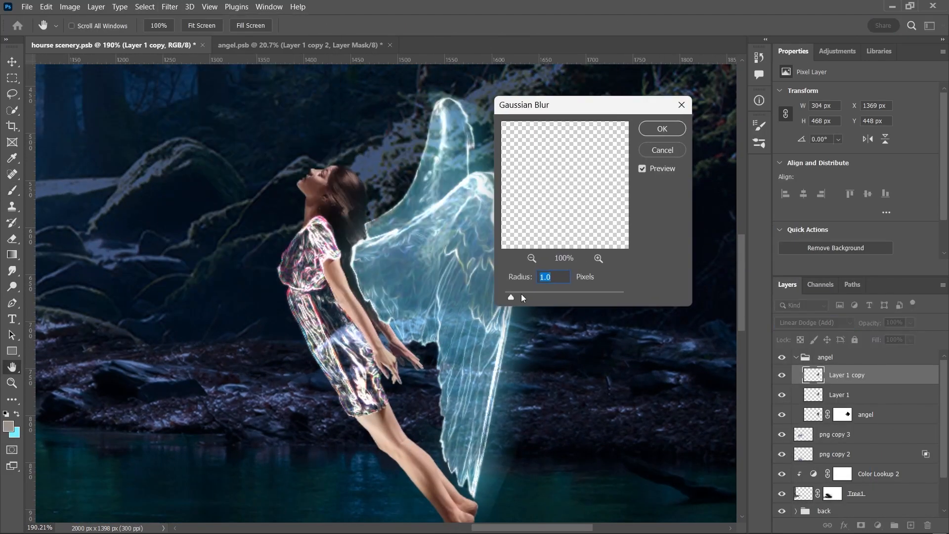
# Apply a Gaussian Blur with a radius above 1 pixel to Layer 1 copy in the angel group
pyautogui.moveTo(521, 294); pyautogui.dragTo(547, 301)
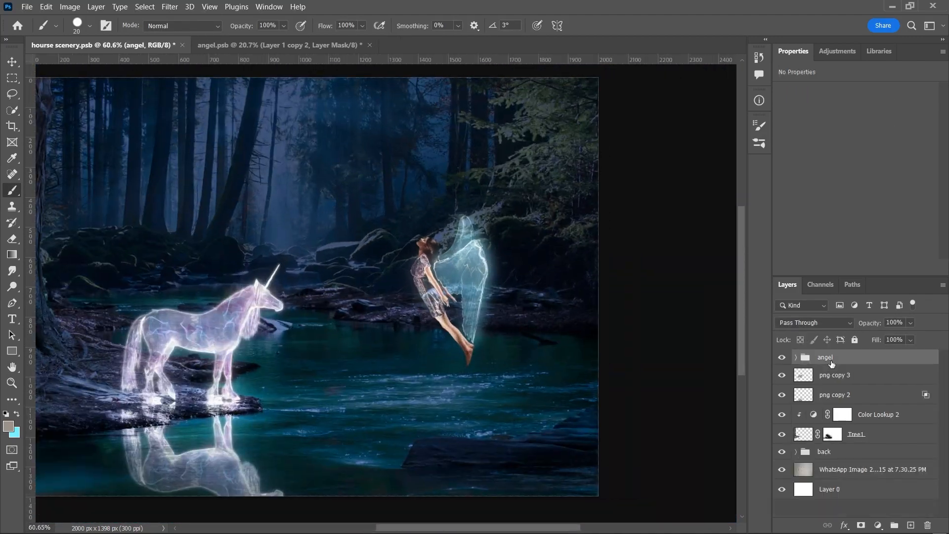
# Duplicate the angel group beneath itself and flip the copy vertically below the feet as a water reflection
pyautogui.moveTo(831, 363); pyautogui.dragTo(841, 380)
pyautogui.hotkey('ctrl', 't')
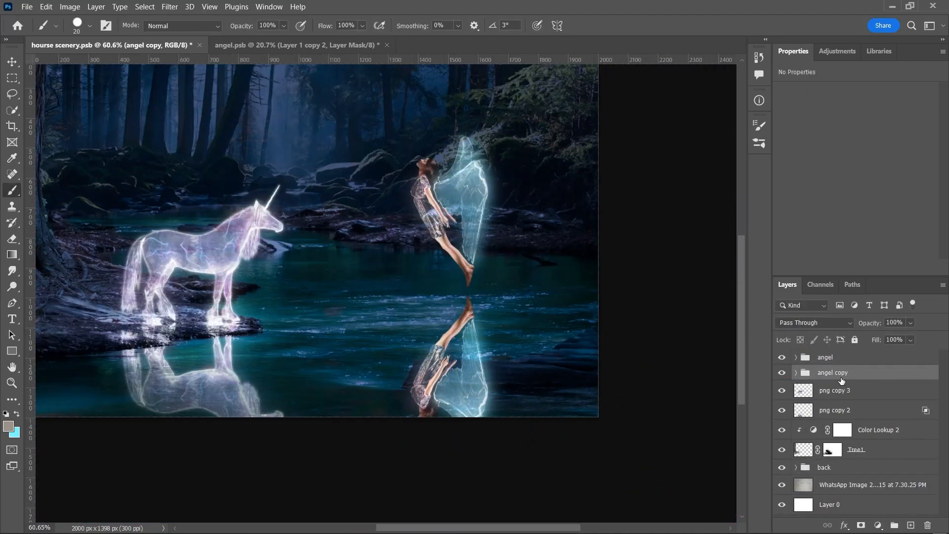
# Blend the angel copy group into the water by splitting its Blend If underlying-layer black slider to 0 / 43
pyautogui.doubleClick(913, 376)
pyautogui.moveTo(740, 371); pyautogui.dragTo(767, 374)
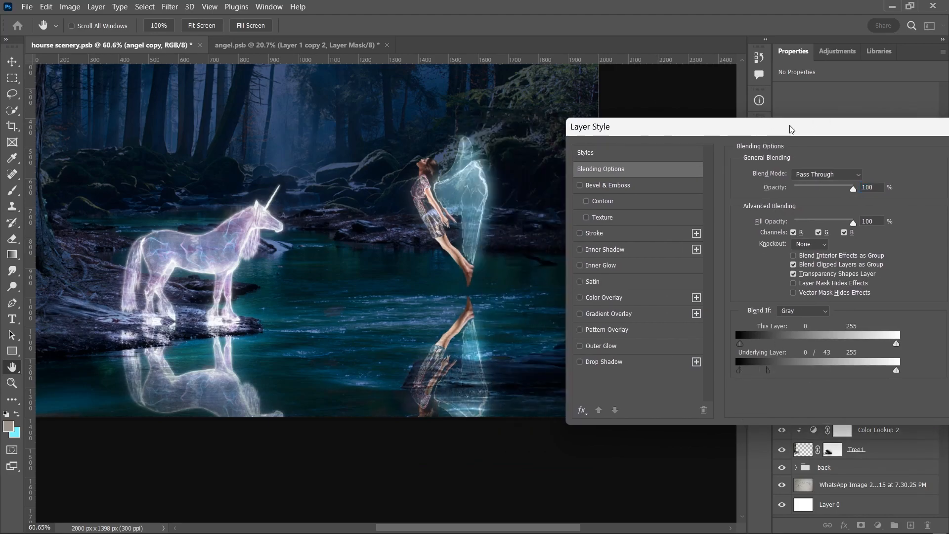
pyautogui.moveTo(787, 127); pyautogui.dragTo(679, 135)
pyautogui.click(889, 162)
# Add a layer mask to the angel copy group and set up a soft black brush with 28% flow
pyautogui.click(862, 525)
pyautogui.scroll(-2, 526, 391)
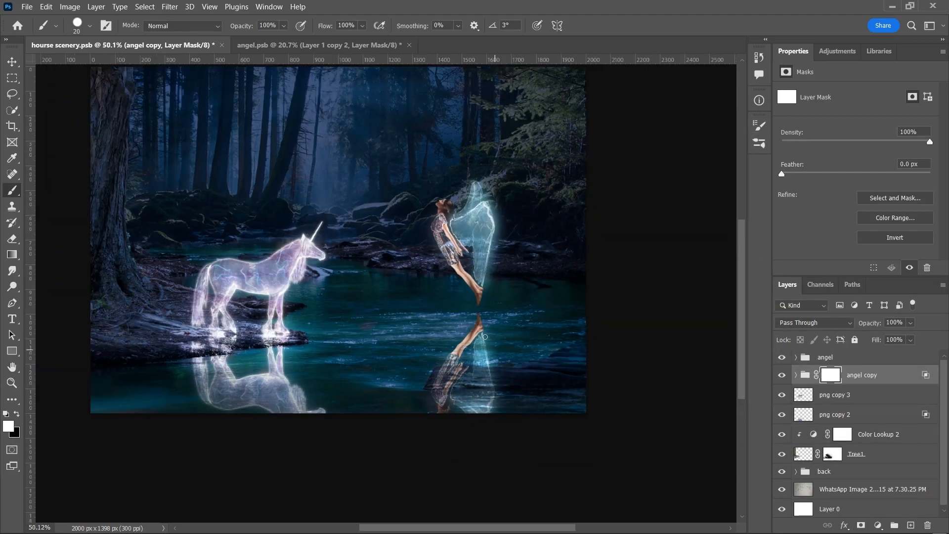
pyautogui.click(90, 26)
pyautogui.moveTo(138, 91); pyautogui.dragTo(71, 91)
pyautogui.click(574, 227)
pyautogui.scroll(4, 538, 349)
pyautogui.press('x')
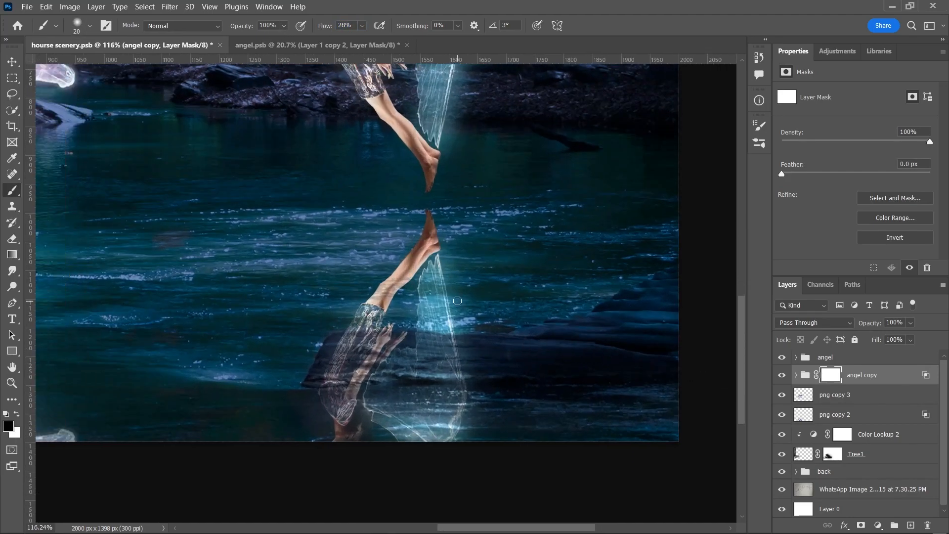
# Paint black on the angel copy mask to fade the reflected legs and the part over the rock
pyautogui.moveTo(431, 227)
pyautogui.mouseDown()
pyautogui.moveTo(453, 289)
pyautogui.moveTo(415, 301)
pyautogui.moveTo(390, 329)
pyautogui.moveTo(313, 322)
pyautogui.moveTo(344, 342)
pyautogui.mouseUp()
pyautogui.press(']')
pyautogui.press(']')
pyautogui.press(']')
pyautogui.press(']')
pyautogui.press('[')
pyautogui.press('[')
pyautogui.press('[')
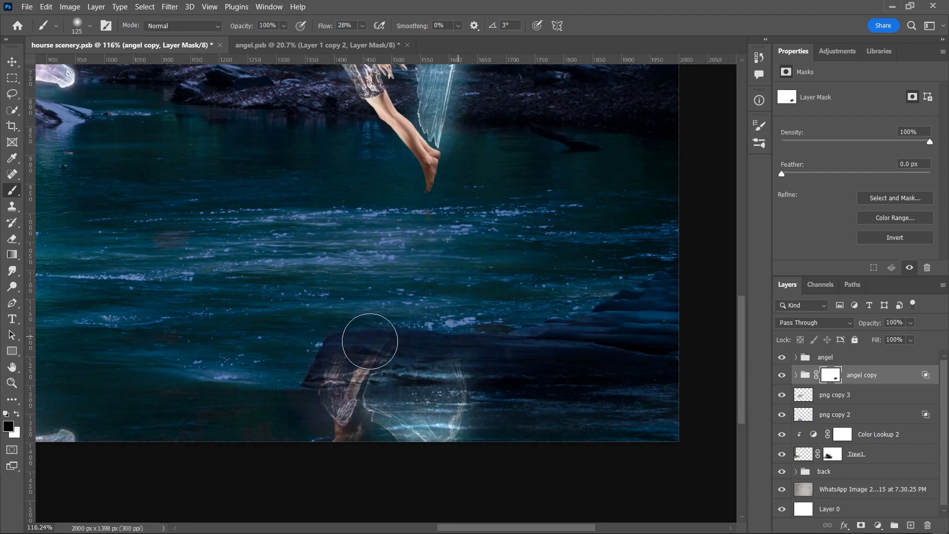
pyautogui.scroll(-2, 456, 260)
pyautogui.scroll(-1, 819, 471)
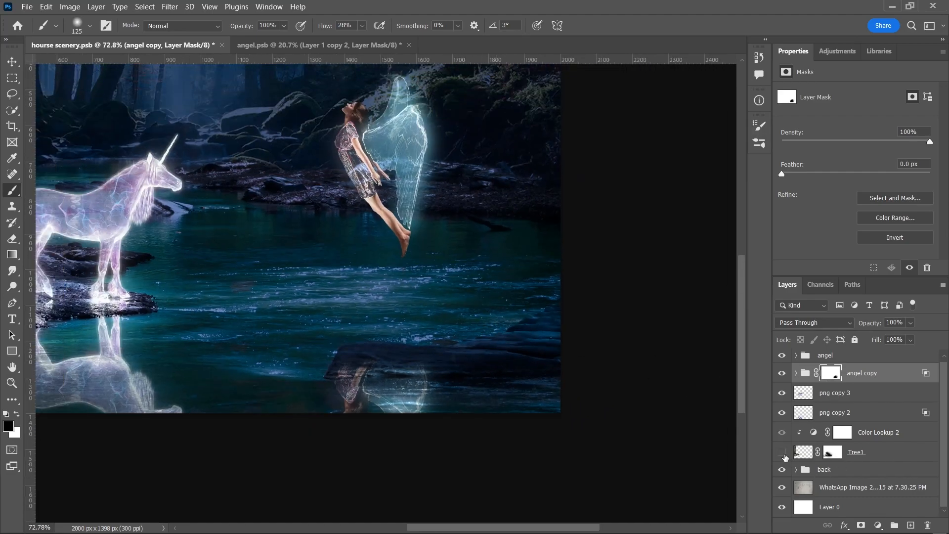
# Select the Curves 1 mask in the back group and paint white over the rock in the foreground water
pyautogui.click(795, 471)
pyautogui.scroll(-3, 795, 465)
pyautogui.click(785, 412)
pyautogui.click(785, 411)
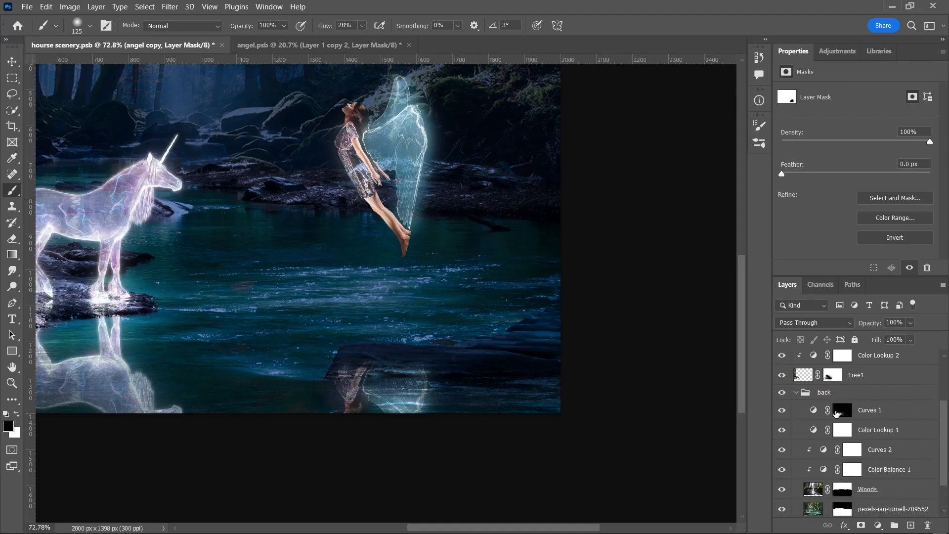
pyautogui.click(840, 411)
pyautogui.scroll(5, 346, 332)
pyautogui.press('x')
pyautogui.scroll(-1, 435, 378)
pyautogui.scroll(2, 430, 363)
pyautogui.moveTo(401, 346); pyautogui.dragTo(313, 345)
# With a smaller brush, paint white along the rock's top and front edge on the Curves 1 mask to lighten it
pyautogui.press('[')
pyautogui.press('[')
pyautogui.press('[')
pyautogui.moveTo(551, 332)
pyautogui.mouseDown()
pyautogui.moveTo(375, 338)
pyautogui.moveTo(288, 381)
pyautogui.mouseUp()
pyautogui.press('[')
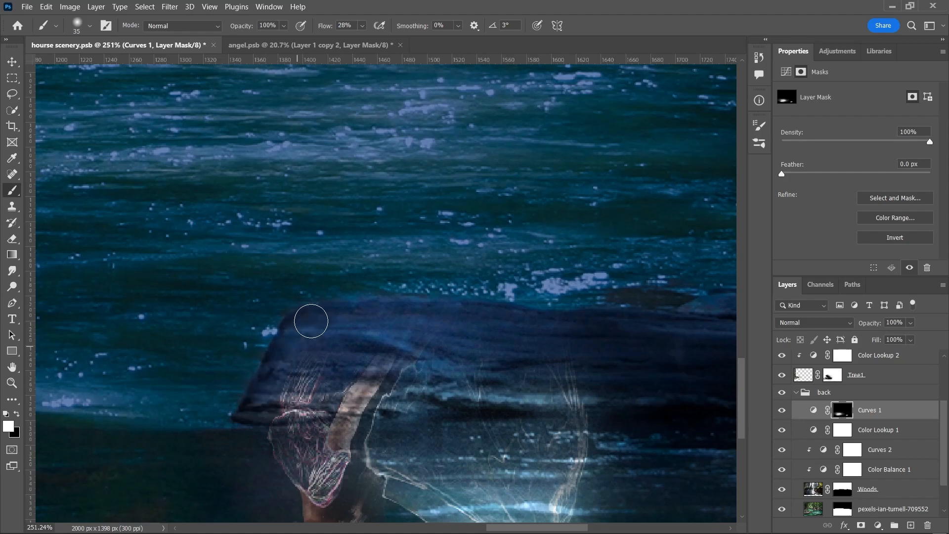
pyautogui.moveTo(617, 325)
pyautogui.mouseDown()
pyautogui.moveTo(618, 377)
pyautogui.moveTo(318, 392)
pyautogui.mouseUp()
pyautogui.scroll(-6, 498, 367)
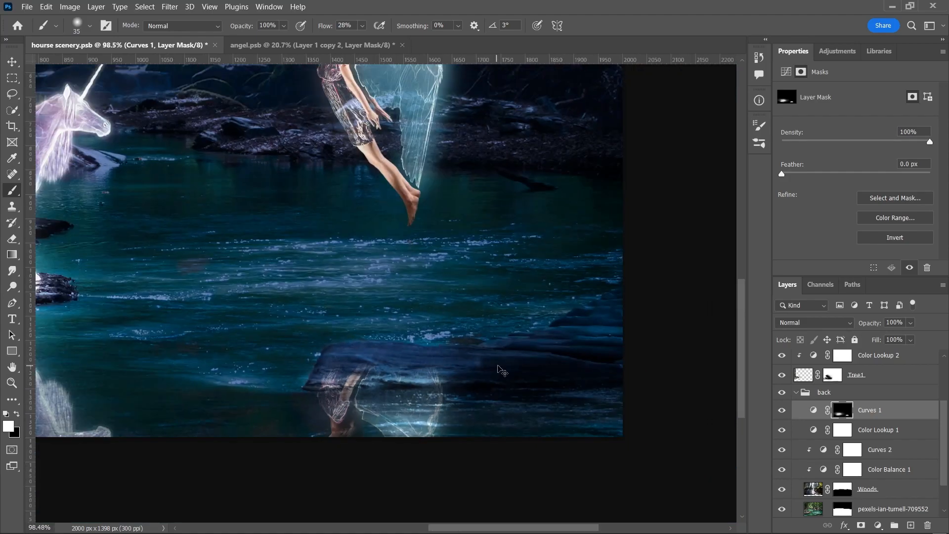
pyautogui.scroll(7, 457, 352)
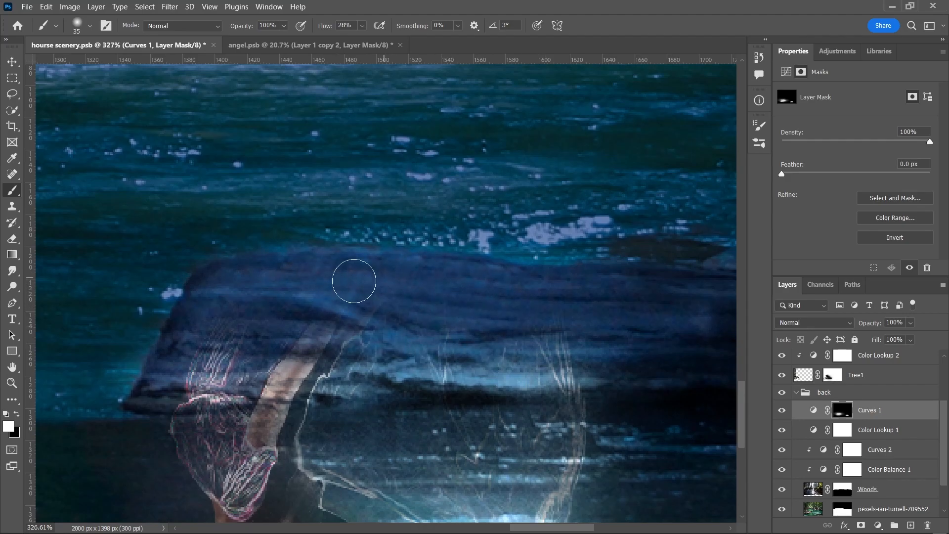
# Paint black on the angel copy mask to remove the reflection overlapping the rock
pyautogui.scroll(2, 835, 385)
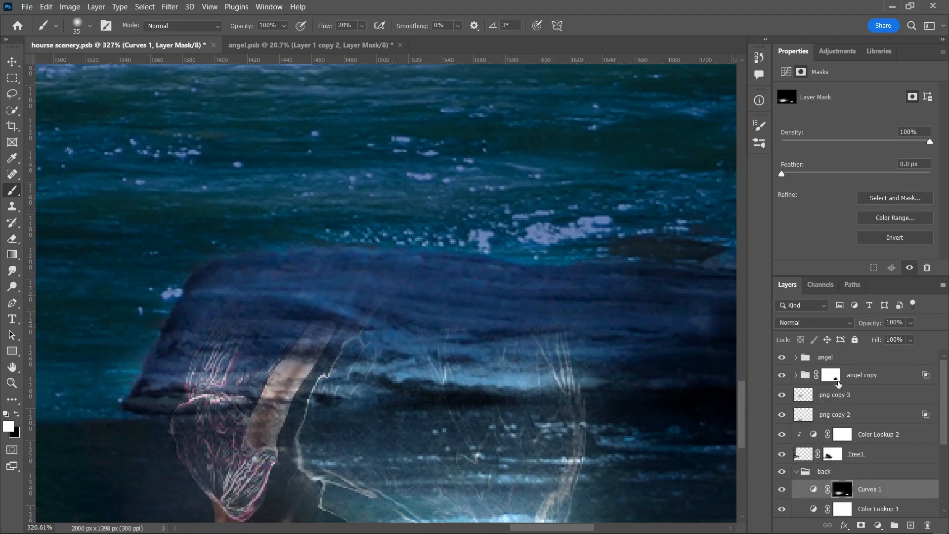
pyautogui.click(831, 376)
pyautogui.moveTo(586, 353)
pyautogui.mouseDown()
pyautogui.moveTo(297, 363)
pyautogui.moveTo(169, 387)
pyautogui.moveTo(417, 381)
pyautogui.moveTo(174, 321)
pyautogui.mouseUp()
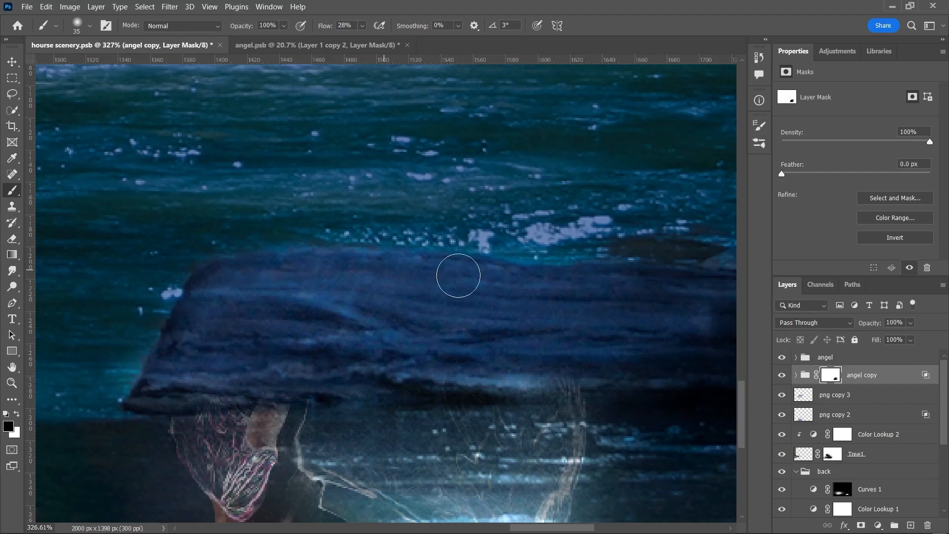
pyautogui.moveTo(513, 394); pyautogui.dragTo(694, 385)
pyautogui.scroll(-10, 235, 383)
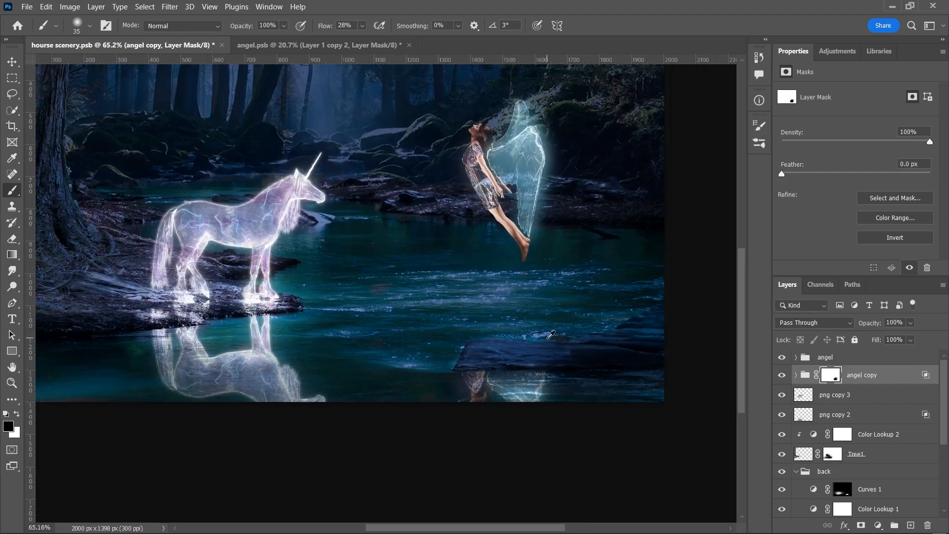
pyautogui.scroll(3, 431, 231)
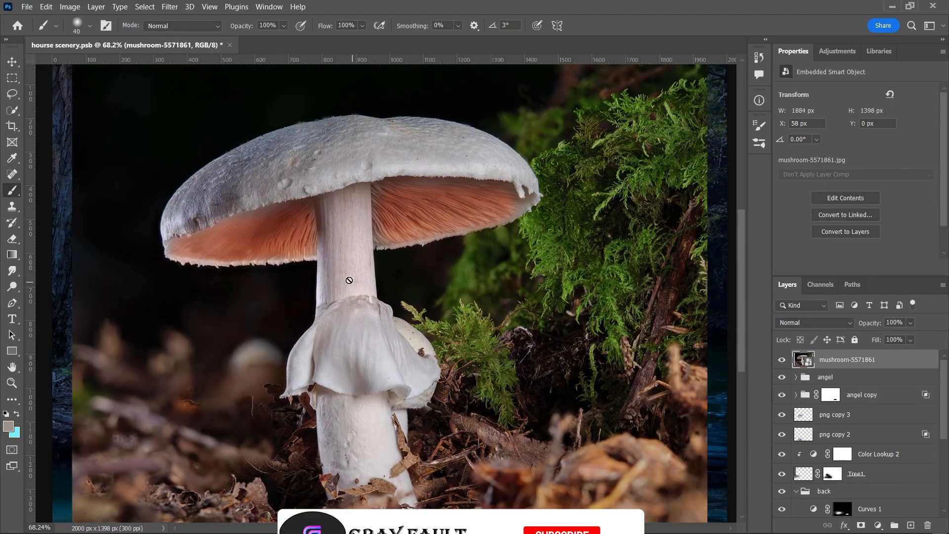
# Select the mushroom in the mushroom-5571861 layer and mask out the photo's background
pyautogui.click(145, 7)
pyautogui.click(166, 170)
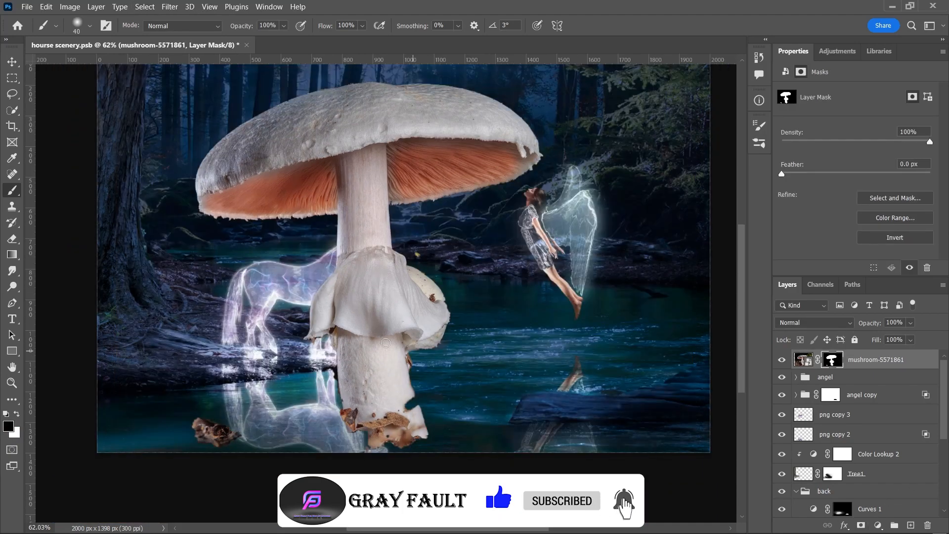
# Set the brush hardness to 100% and paint the stray leaf beside the stem out of the mushroom mask
pyautogui.click(90, 26)
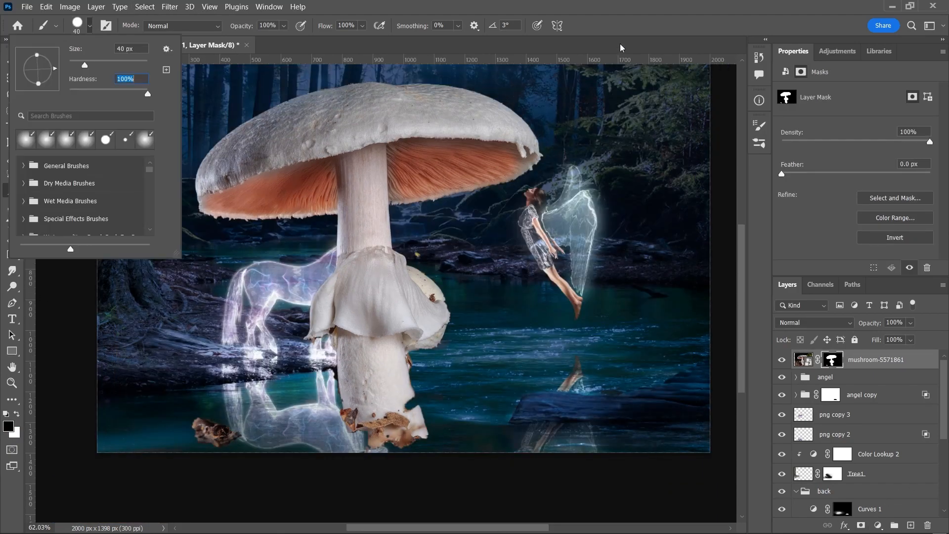
pyautogui.click(609, 54)
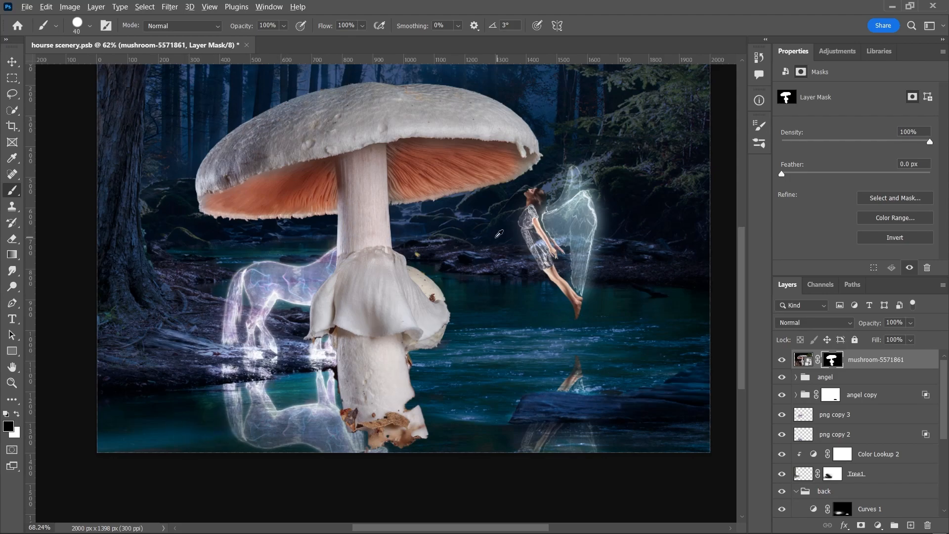
# Outline the skirt protruding past the right edge of the mushroom's stem with the Pen tool and convert the path to a selection
pyautogui.scroll(4, 497, 237)
pyautogui.scroll(-4, 448, 391)
pyautogui.scroll(5, 503, 374)
pyautogui.moveTo(403, 258)
pyautogui.mouseDown()
pyautogui.moveTo(410, 366)
pyautogui.moveTo(357, 201)
pyautogui.mouseUp()
pyautogui.scroll(-1, 105, 312)
pyautogui.hscroll(2, 105, 313)
pyautogui.click(12, 303)
pyautogui.scroll(4, 360, 193)
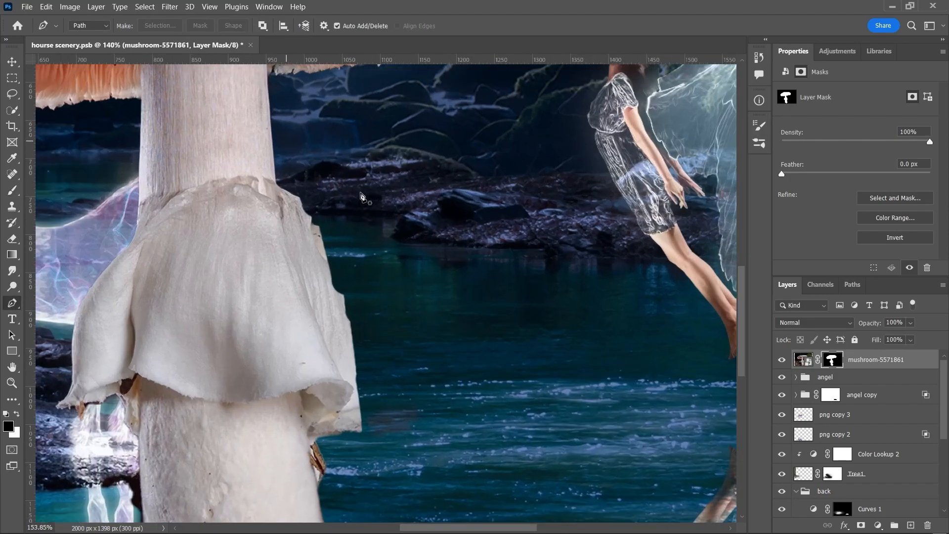
pyautogui.click(273, 165)
pyautogui.scroll(-2, 315, 384)
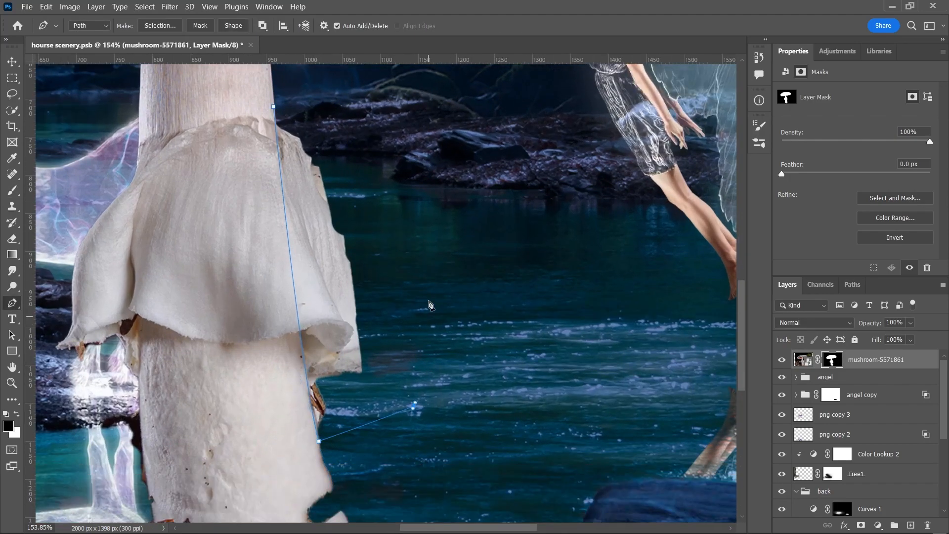
pyautogui.rightClick(305, 144)
pyautogui.click(346, 229)
pyautogui.press('Return')
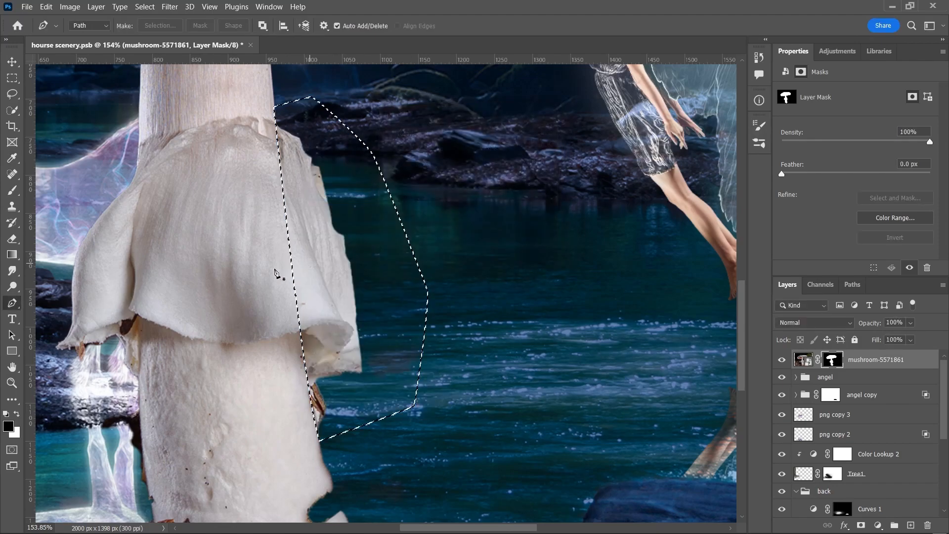
# Paint black inside the selection on the mushroom mask to remove the protruding skirt, and clear the selection
pyautogui.press('b')
pyautogui.moveTo(310, 239)
pyautogui.mouseDown()
pyautogui.moveTo(289, 143)
pyautogui.moveTo(301, 358)
pyautogui.mouseUp()
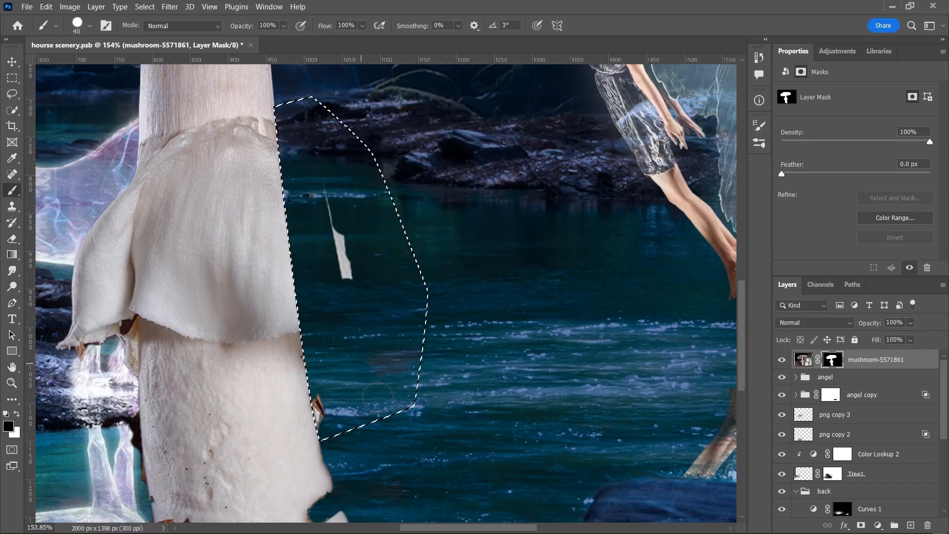
pyautogui.moveTo(323, 391); pyautogui.dragTo(357, 413)
pyautogui.moveTo(357, 412)
pyautogui.mouseDown()
pyautogui.moveTo(415, 410)
pyautogui.moveTo(445, 367)
pyautogui.mouseUp()
pyautogui.hotkey('ctrl', 'd')
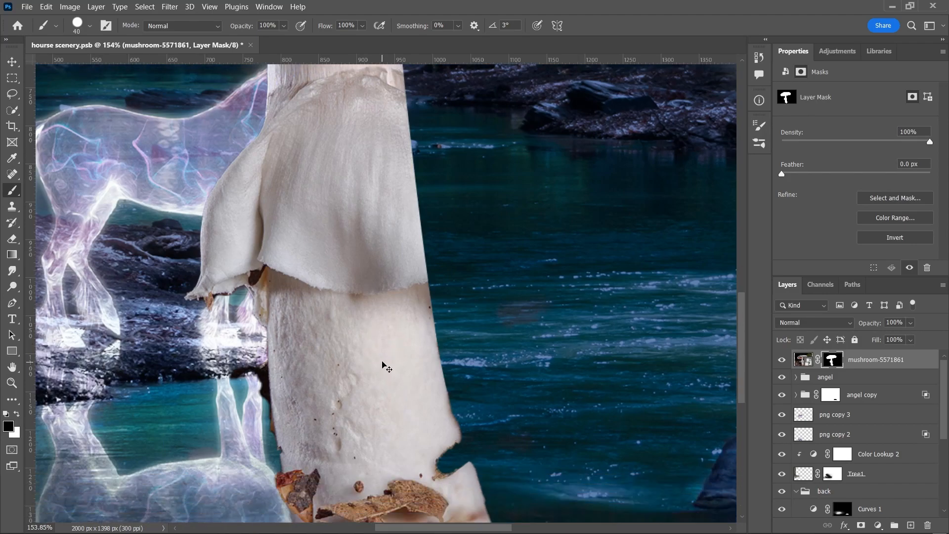
# Outline the skirt flap on the stem's left side as a selection and paint it out of the mushroom mask
pyautogui.scroll(-1, 383, 369)
pyautogui.click(13, 302)
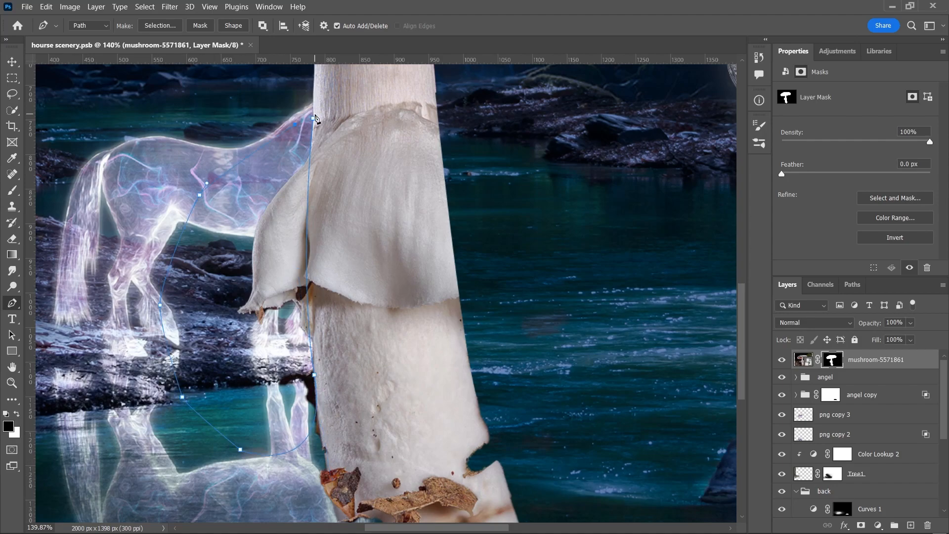
pyautogui.rightClick(282, 146)
pyautogui.click(360, 207)
pyautogui.press('Return')
pyautogui.click(12, 191)
pyautogui.moveTo(295, 172)
pyautogui.mouseDown()
pyautogui.moveTo(293, 235)
pyautogui.moveTo(246, 248)
pyautogui.mouseUp()
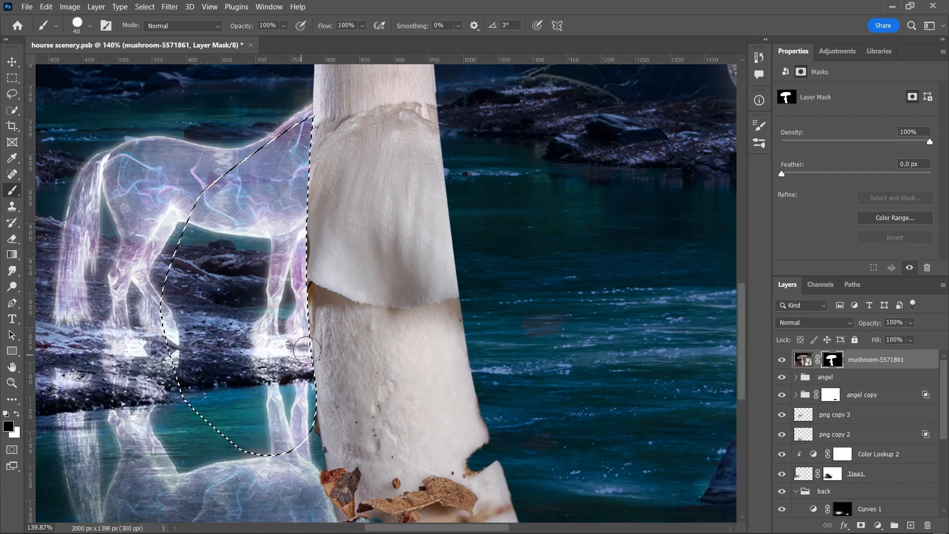
pyautogui.scroll(-2, 295, 375)
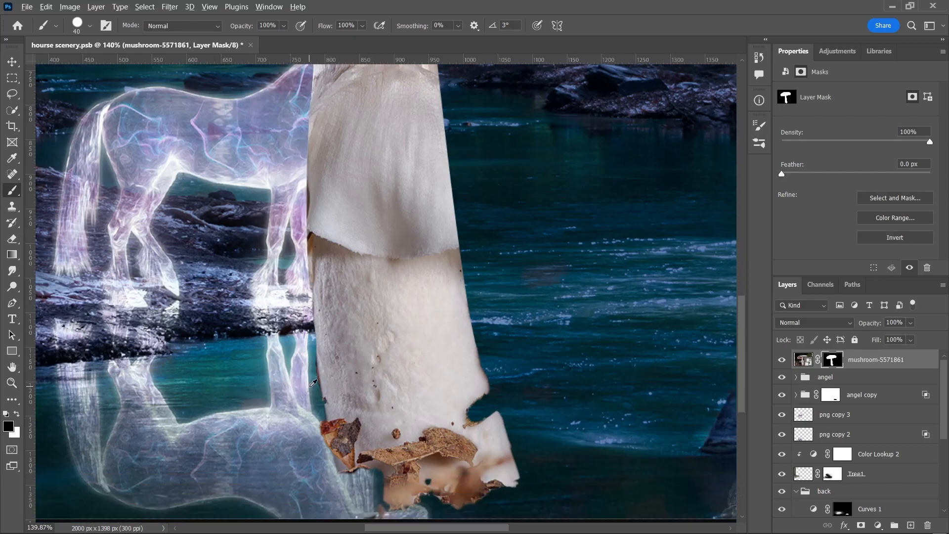
# Clone stem texture over the skirt's folds and edges on the mushroom layer's image with the Clone Stamp
pyautogui.scroll(5, 312, 383)
pyautogui.scroll(-6, 270, 420)
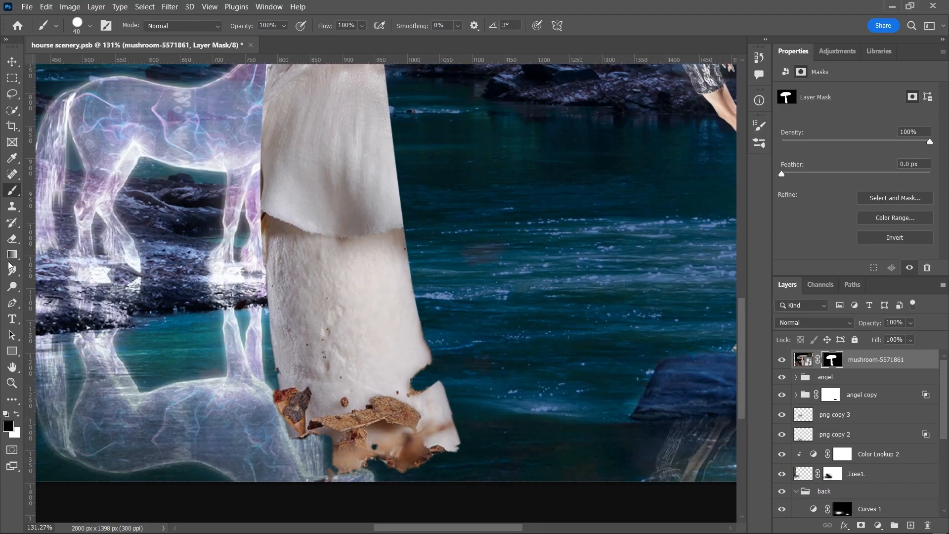
pyautogui.click(13, 206)
pyautogui.scroll(-3, 366, 237)
pyautogui.scroll(4, 379, 232)
pyautogui.keyDown('alt'); pyautogui.click(330, 217); pyautogui.keyUp('alt')
pyautogui.hotkey('ctrl', '2')
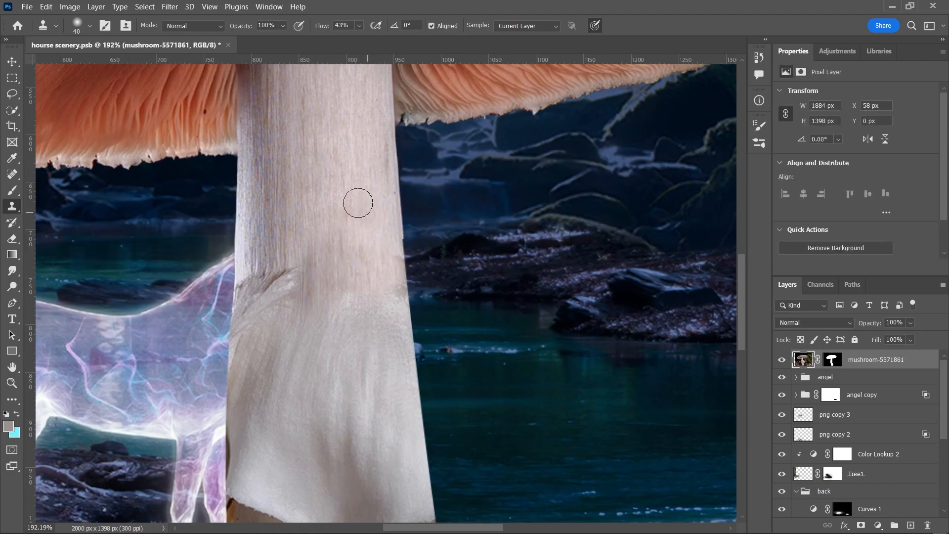
pyautogui.scroll(-3, 341, 321)
pyautogui.scroll(2, 373, 371)
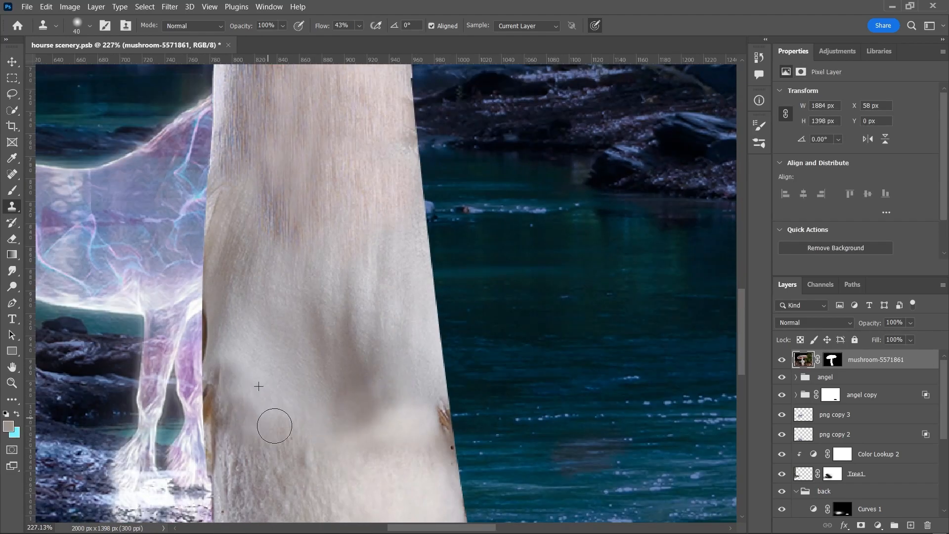
pyautogui.moveTo(256, 406); pyautogui.dragTo(282, 436)
pyautogui.moveTo(444, 412); pyautogui.dragTo(444, 429)
# Enlarge the Clone Stamp to 70 and clone lower stem texture over the remaining skirt traces on the stem
pyautogui.scroll(-7, 324, 237)
pyautogui.scroll(3, 336, 257)
pyautogui.press(']')
pyautogui.press(']')
pyautogui.press(']')
pyautogui.keyDown('alt'); pyautogui.click(329, 363); pyautogui.keyUp('alt')
pyautogui.moveTo(321, 292); pyautogui.dragTo(320, 279)
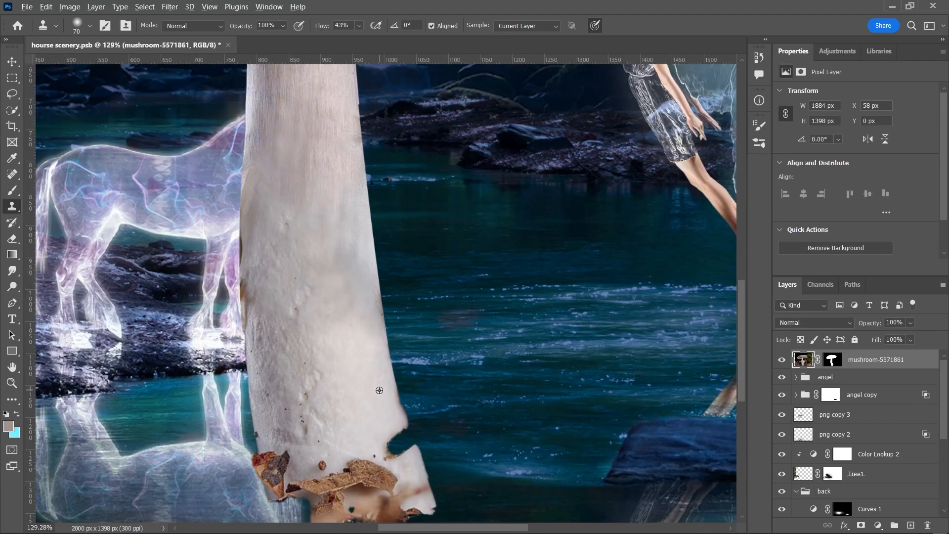
pyautogui.scroll(-6, 361, 364)
pyautogui.scroll(11, 366, 445)
pyautogui.moveTo(383, 358); pyautogui.dragTo(277, 353)
pyautogui.scroll(-14, 391, 420)
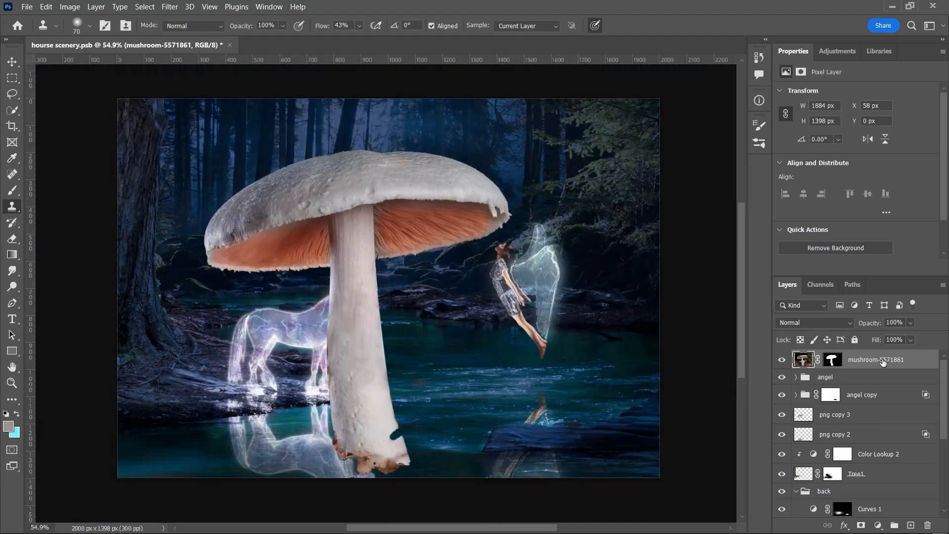
# Scale the mushroom down, tilt it and place it against the tree trunk behind the unicorn
pyautogui.hotkey('ctrl', 't')
pyautogui.moveTo(644, 98); pyautogui.dragTo(383, 291)
pyautogui.moveTo(316, 321); pyautogui.dragTo(200, 247)
pyautogui.moveTo(360, 250); pyautogui.dragTo(286, 267)
pyautogui.scroll(7, 181, 272)
# Warp the mushroom to bend its stem beside the trunk and fine-tune its placement
pyautogui.rightClick(190, 307)
pyautogui.click(212, 128)
pyautogui.moveTo(164, 222); pyautogui.dragTo(161, 239)
pyautogui.moveTo(175, 351); pyautogui.dragTo(151, 346)
pyautogui.press('Return')
pyautogui.hotkey('ctrl', 't')
pyautogui.moveTo(183, 237); pyautogui.dragTo(170, 258)
pyautogui.press('Return')
# Duplicate the mushroom layer, hide the copy, and target the original's mask with the layer at 47% opacity
pyautogui.hotkey('ctrl', 'j')
pyautogui.click(782, 360)
pyautogui.click(838, 382)
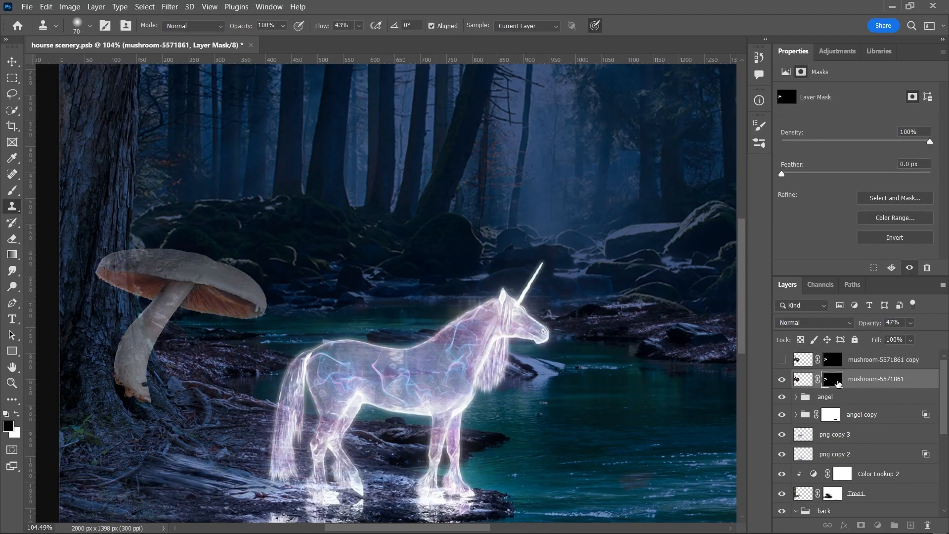
# With a fully hard brush, paint black on the mushroom mask to hide the cap and stem overlapping the tree trunk
pyautogui.scroll(6, 124, 276)
pyautogui.click(90, 25)
pyautogui.moveTo(74, 93); pyautogui.dragTo(146, 93)
pyautogui.press('b')
pyautogui.scroll(3, 148, 296)
pyautogui.moveTo(171, 213); pyautogui.dragTo(214, 242)
pyautogui.scroll(7, 230, 291)
pyautogui.moveTo(247, 475); pyautogui.dragTo(267, 143)
pyautogui.moveTo(222, 128)
pyautogui.mouseDown()
pyautogui.moveTo(278, 208)
pyautogui.moveTo(272, 227)
pyautogui.mouseUp()
pyautogui.moveTo(254, 217); pyautogui.dragTo(301, 359)
pyautogui.scroll(2, 254, 227)
pyautogui.moveTo(237, 257); pyautogui.dragTo(246, 425)
# Paint white to restore the mushroom along the trunk's edge, and return the layer's opacity to 100%
pyautogui.press('x')
pyautogui.moveTo(329, 298); pyautogui.dragTo(311, 136)
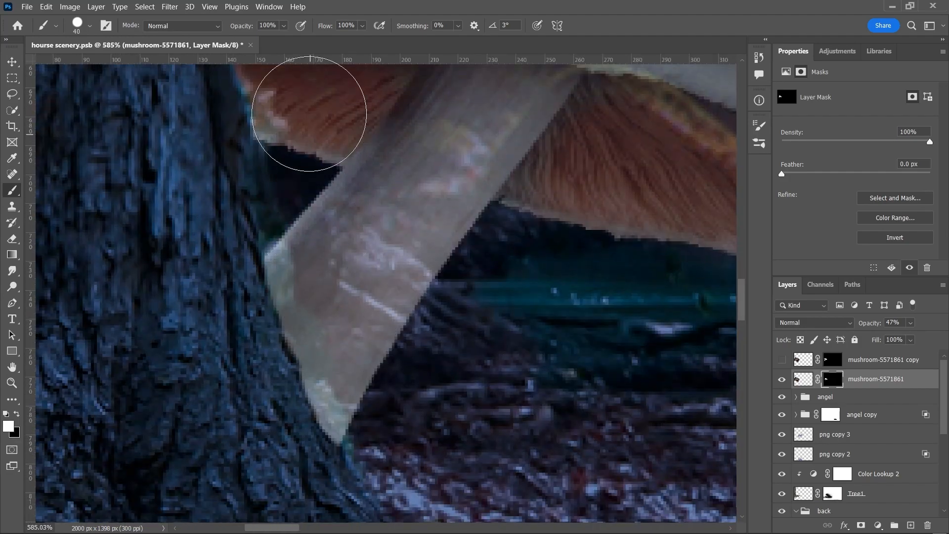
pyautogui.scroll(-10, 269, 364)
pyautogui.scroll(4, 247, 364)
pyautogui.moveTo(877, 324); pyautogui.dragTo(919, 325)
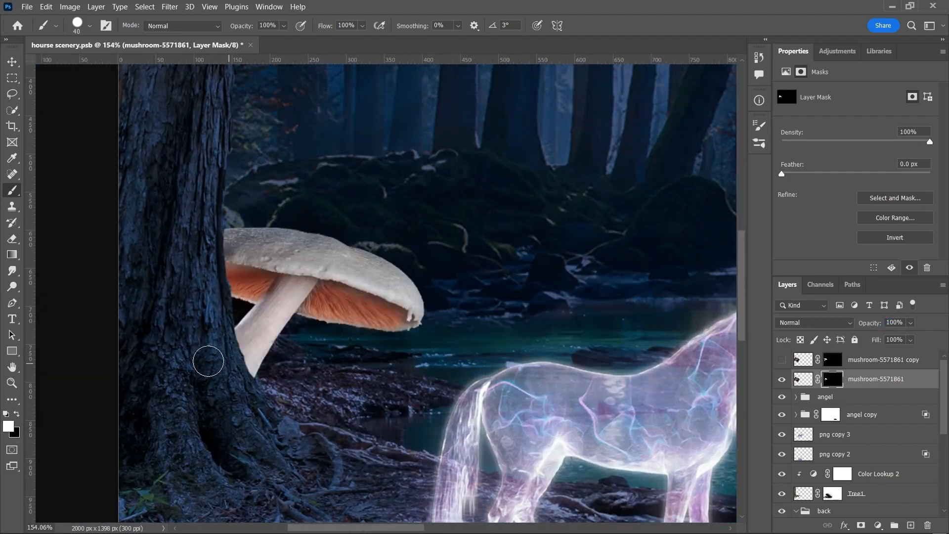
# Add a Levels adjustment clipped to the mushroom and set its output white level to 208
pyautogui.scroll(-3, 215, 361)
pyautogui.click(878, 524)
pyautogui.click(862, 359)
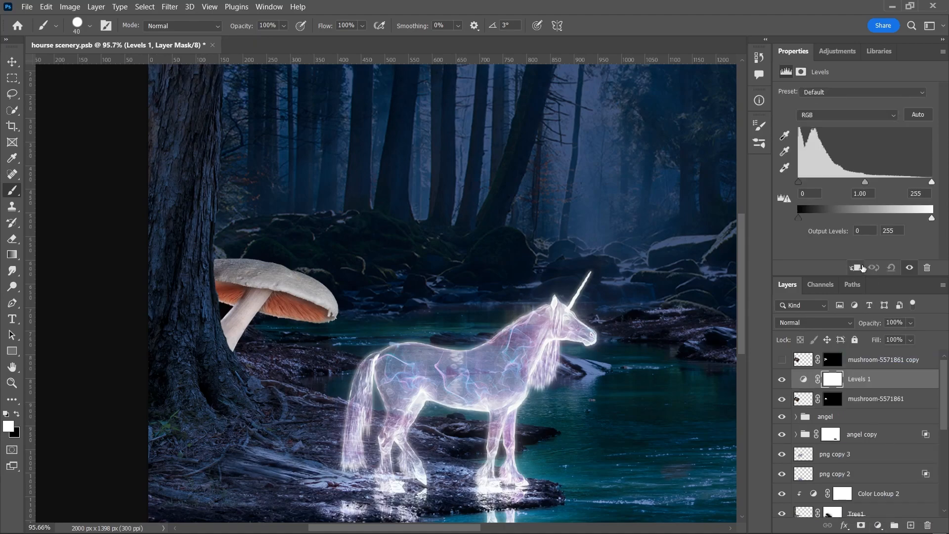
pyautogui.moveTo(932, 219); pyautogui.dragTo(907, 218)
# Add a clipped Color Balance with midtones Cyan–Red -26 and Yellow–Blue +35, and lower the Levels output white to 111
pyautogui.click(877, 524)
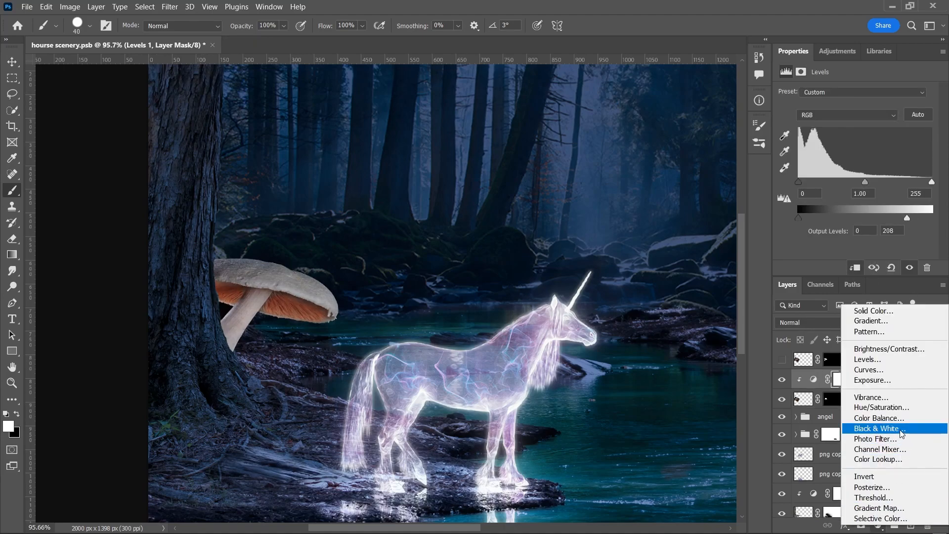
pyautogui.click(863, 360)
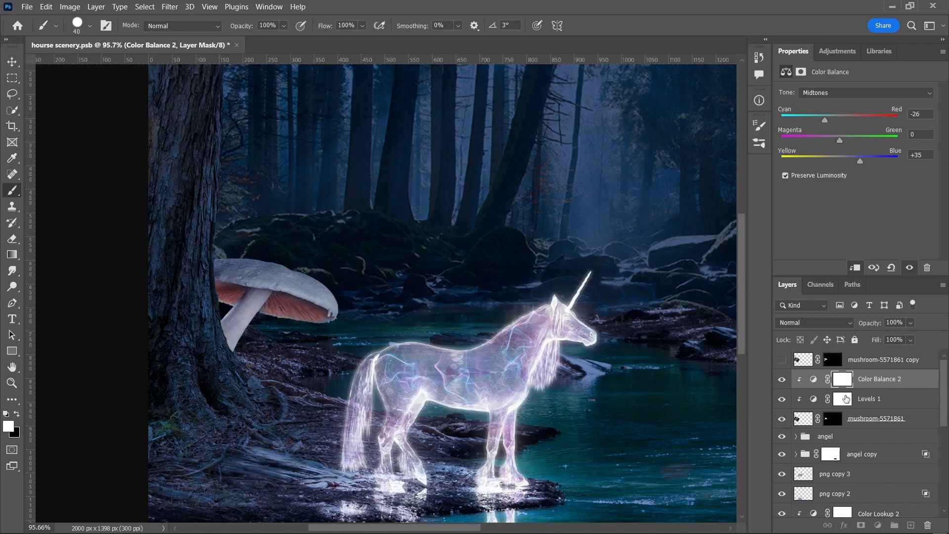
pyautogui.click(814, 398)
pyautogui.moveTo(908, 218); pyautogui.dragTo(858, 223)
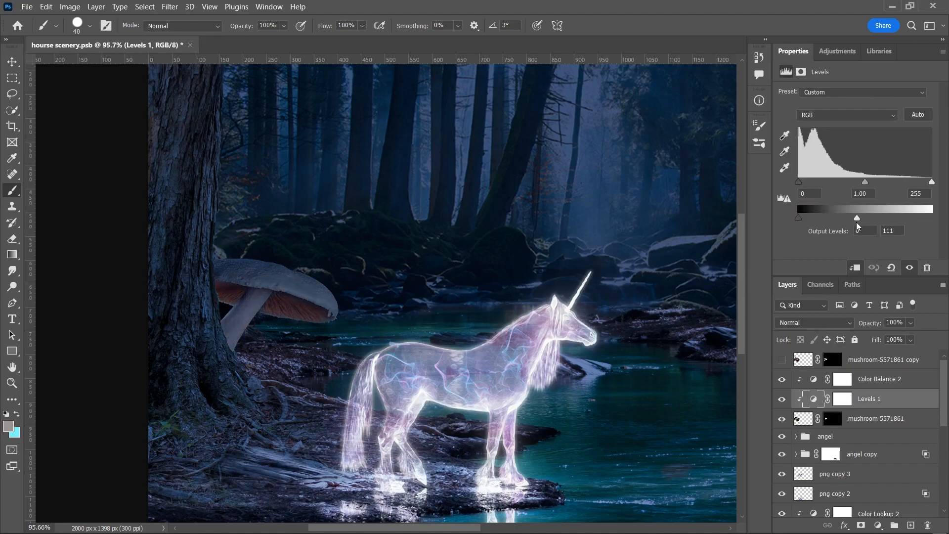
# Lower the brush hardness and paint black on the Levels 1 mask to brighten the mushroom's underside
pyautogui.click(842, 399)
pyautogui.scroll(8, 202, 295)
pyautogui.press('x')
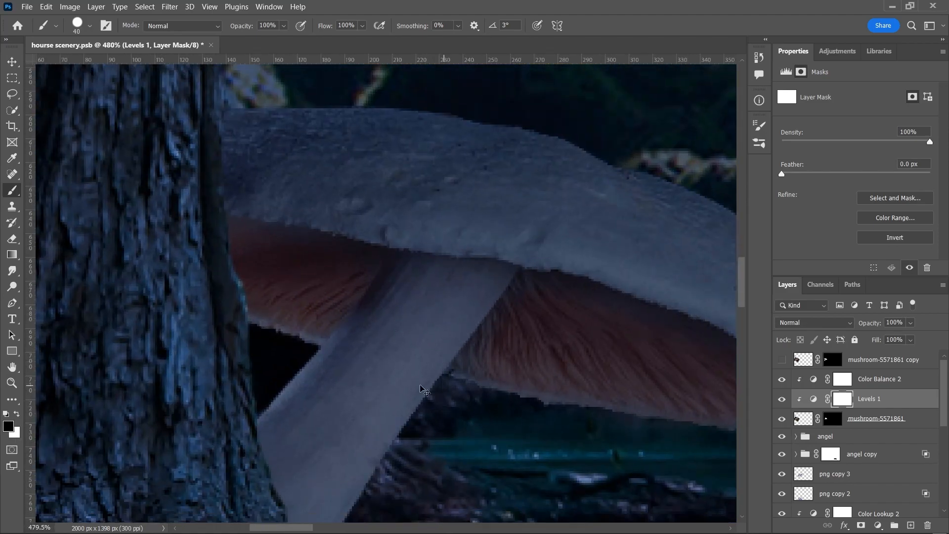
pyautogui.scroll(-2, 247, 331)
pyautogui.click(90, 26)
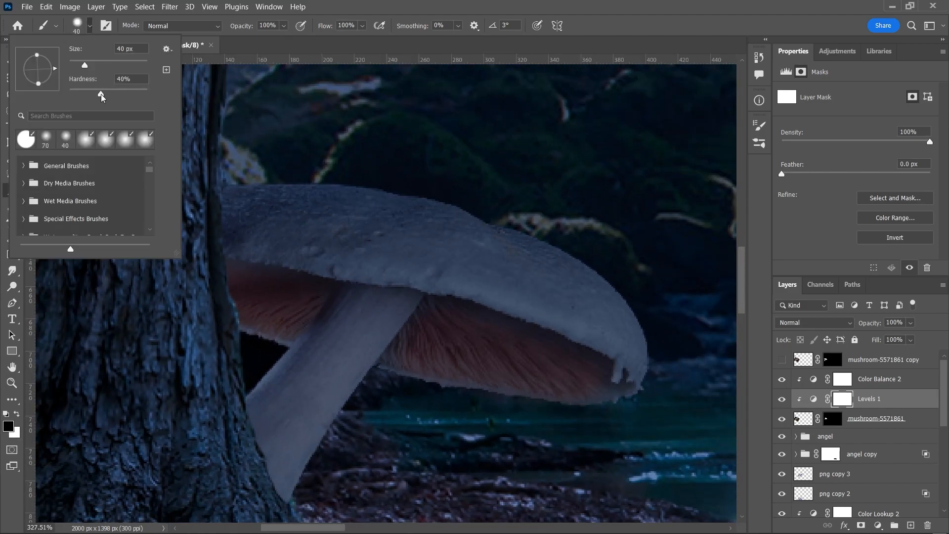
pyautogui.moveTo(102, 95); pyautogui.dragTo(94, 96)
pyautogui.click(630, 43)
pyautogui.scroll(-1, 499, 296)
pyautogui.moveTo(477, 313)
pyautogui.mouseDown()
pyautogui.moveTo(585, 341)
pyautogui.moveTo(562, 317)
pyautogui.moveTo(410, 300)
pyautogui.moveTo(395, 324)
pyautogui.moveTo(317, 249)
pyautogui.moveTo(263, 254)
pyautogui.moveTo(248, 229)
pyautogui.moveTo(585, 326)
pyautogui.mouseUp()
# Set the brush flow to 27% and, varying the brush size, paint black on the Levels 1 mask over the upper stem
pyautogui.press('[')
pyautogui.press('[')
pyautogui.press('[')
pyautogui.moveTo(327, 28); pyautogui.dragTo(340, 29)
pyautogui.press(']')
pyautogui.press(']')
pyautogui.press(']')
pyautogui.press(']')
pyautogui.press(']')
pyautogui.press(']')
pyautogui.press(']')
pyautogui.moveTo(335, 308)
pyautogui.mouseDown()
pyautogui.moveTo(306, 307)
pyautogui.moveTo(331, 276)
pyautogui.mouseUp()
pyautogui.press('[')
pyautogui.press('[')
pyautogui.press('[')
pyautogui.press('[')
pyautogui.press('[')
pyautogui.press('[')
pyautogui.scroll(-5, 277, 356)
pyautogui.scroll(1, 330, 331)
pyautogui.scroll(2, 331, 328)
# Add a clipped Hue/Saturation above Color Balance 2 with Colorize on, hue 39 and saturation 99
pyautogui.click(880, 378)
pyautogui.click(878, 524)
pyautogui.click(868, 406)
pyautogui.click(844, 204)
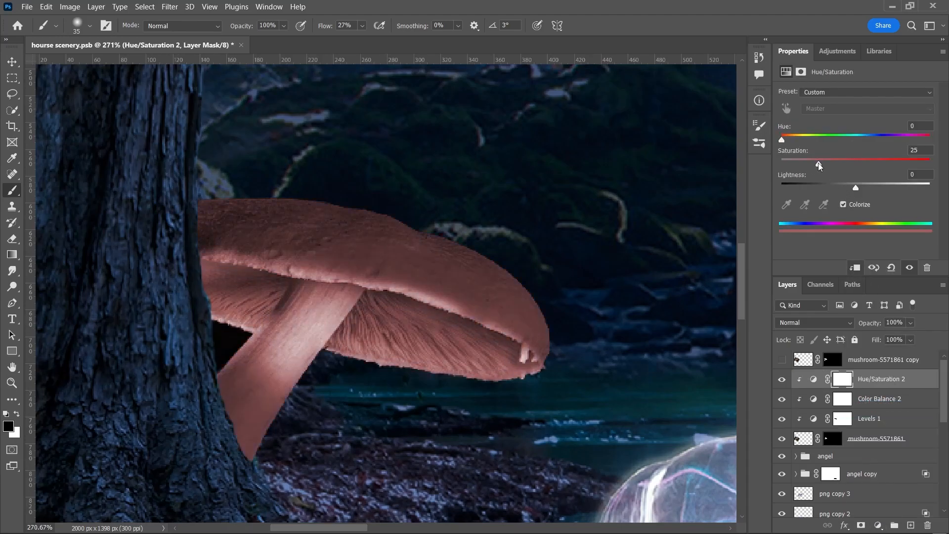
pyautogui.moveTo(820, 163); pyautogui.dragTo(929, 175)
pyautogui.moveTo(782, 142); pyautogui.dragTo(800, 142)
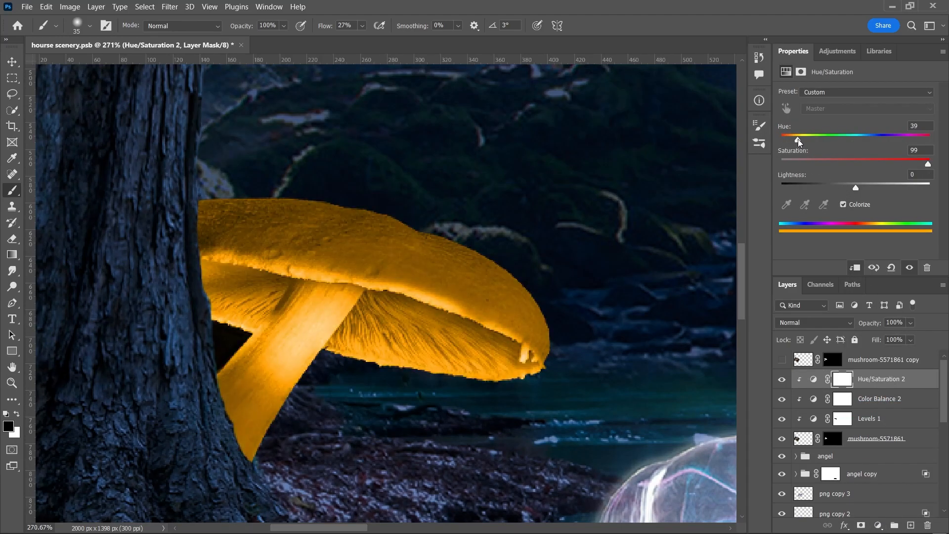
# Set the Hue/Saturation 2 layer's blend mode to Color Dodge and its lightness to +4
pyautogui.scroll(-2, 289, 371)
pyautogui.click(814, 323)
pyautogui.click(798, 333)
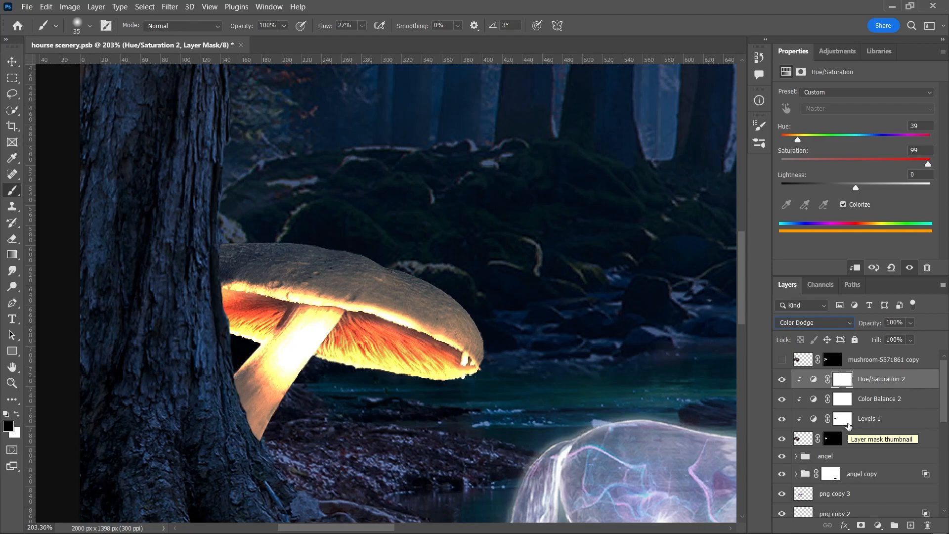
pyautogui.moveTo(855, 188)
pyautogui.mouseDown()
pyautogui.moveTo(872, 186)
pyautogui.moveTo(859, 188)
pyautogui.mouseUp()
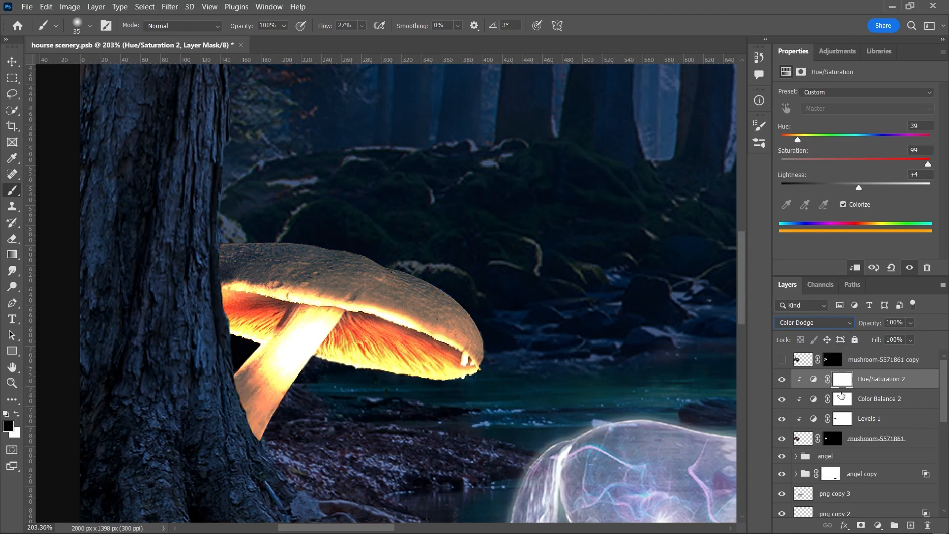
# Invert the Hue/Saturation 2 mask and paint white over the gills to reveal the orange glow there
pyautogui.hotkey('ctrl', 'i')
pyautogui.scroll(5, 309, 364)
pyautogui.press('x')
pyautogui.moveTo(437, 346)
pyautogui.mouseDown()
pyautogui.moveTo(499, 367)
pyautogui.moveTo(370, 288)
pyautogui.moveTo(165, 253)
pyautogui.moveTo(269, 337)
pyautogui.moveTo(288, 318)
pyautogui.mouseUp()
# Enlarge the brush to 150 and dab white on the Hue/Saturation 2 mask where the stem meets the gills
pyautogui.scroll(-10, 284, 321)
pyautogui.scroll(12, 282, 328)
pyautogui.scroll(-2, 282, 333)
pyautogui.press(']')
pyautogui.press(']')
pyautogui.press(']')
pyautogui.press(']')
pyautogui.press(']')
pyautogui.press(']')
pyautogui.press(']')
pyautogui.press(']')
pyautogui.press(']')
pyautogui.press(']')
pyautogui.click(281, 326)
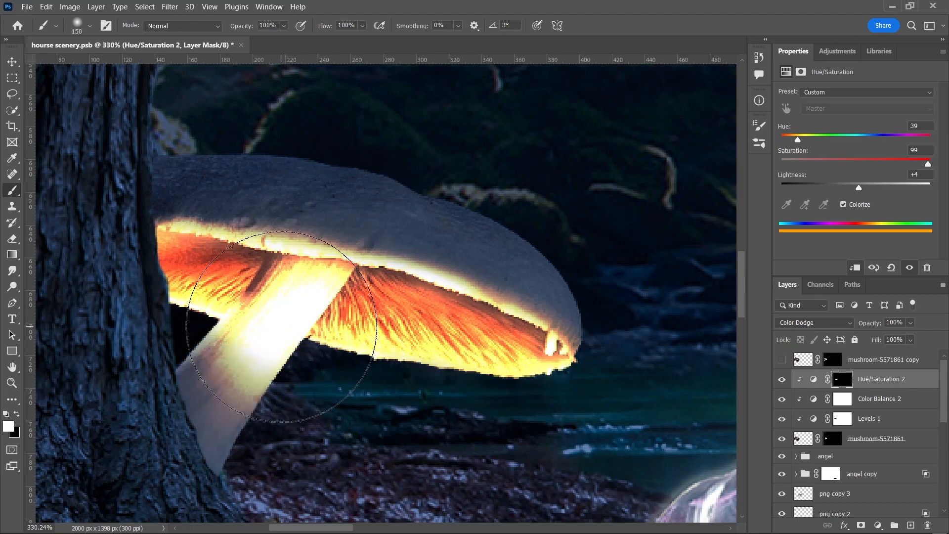
# Add a clipped Curves adjustment above Levels 1 and raise the midpoint of its RGB curve to brighten the mushroom
pyautogui.click(885, 439)
pyautogui.click(881, 381)
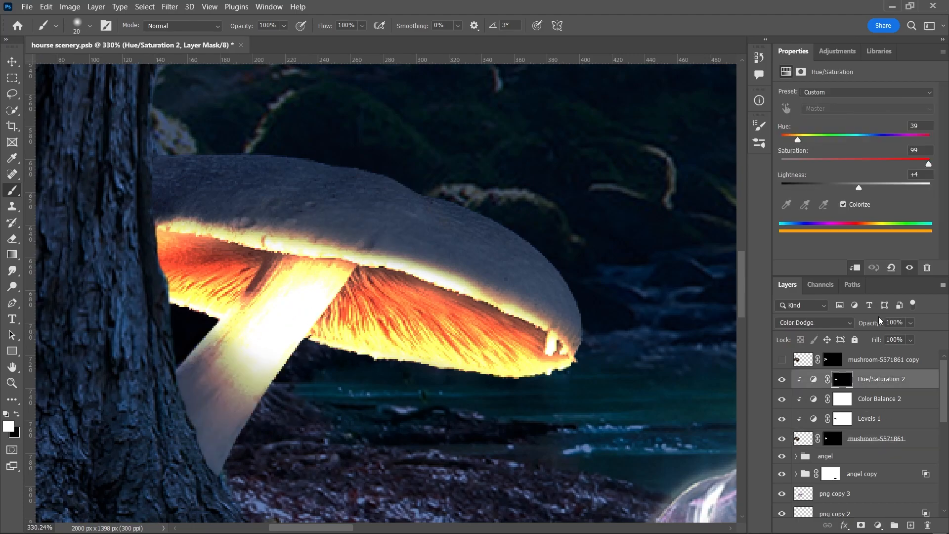
pyautogui.click(870, 421)
pyautogui.click(878, 525)
pyautogui.click(868, 368)
pyautogui.moveTo(867, 184); pyautogui.dragTo(856, 171)
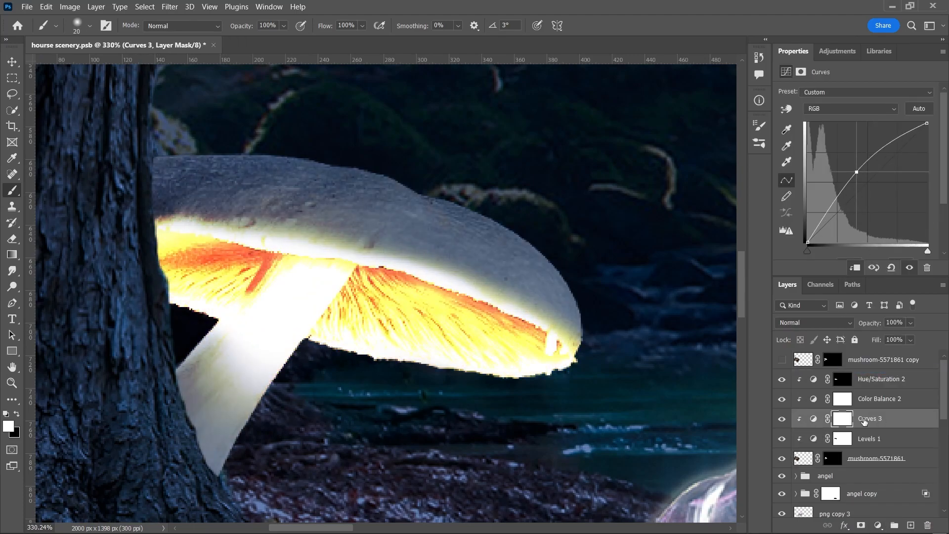
# Undo the Curves adjustment, then retouch the Levels 1 mask over the mushroom stem with a size 60 soft brush
pyautogui.hotkey('ctrl', 'z')
pyautogui.hotkey('ctrl', 'z')
pyautogui.press(']')
pyautogui.press(']')
pyautogui.press(']')
pyautogui.press(']')
pyautogui.press(']')
pyautogui.press(']')
pyautogui.moveTo(297, 363)
pyautogui.mouseDown()
pyautogui.moveTo(303, 313)
pyautogui.moveTo(302, 374)
pyautogui.mouseUp()
pyautogui.press('[')
pyautogui.press('[')
pyautogui.press('[')
pyautogui.press('[')
pyautogui.scroll(-8, 272, 375)
pyautogui.scroll(8, 284, 377)
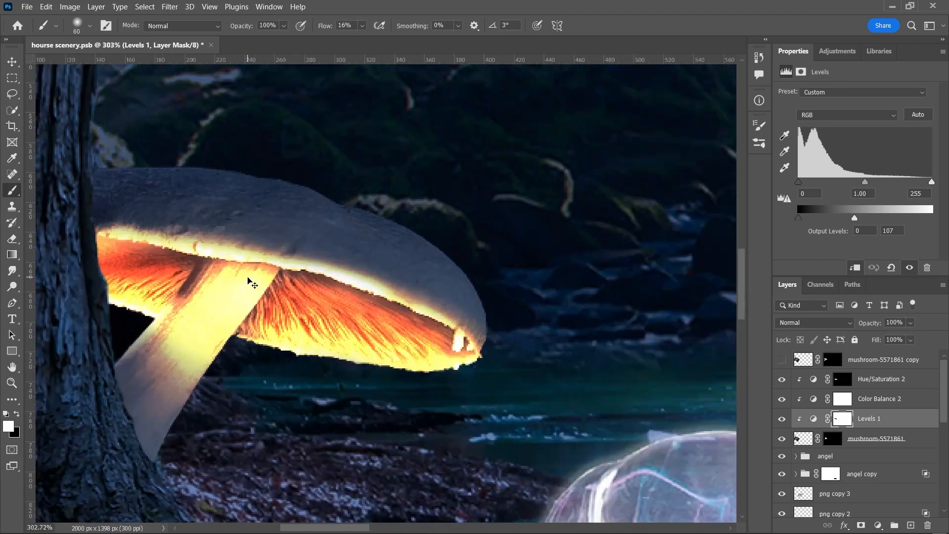
# Lower the Hue/Saturation 2 layer's opacity to 88% and target the Levels 1 mask
pyautogui.hscroll(-1, 286, 376)
pyautogui.click(881, 379)
pyautogui.scroll(-3, 258, 322)
pyautogui.moveTo(867, 326)
pyautogui.mouseDown()
pyautogui.moveTo(839, 326)
pyautogui.moveTo(895, 324)
pyautogui.mouseUp()
pyautogui.scroll(-2, 255, 324)
pyautogui.scroll(-8, 308, 329)
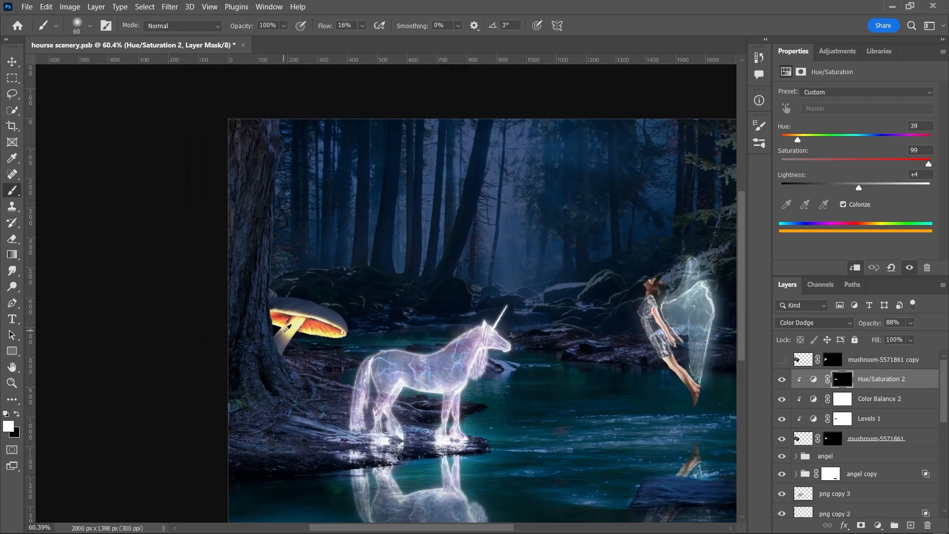
pyautogui.scroll(14, 277, 335)
pyautogui.click(842, 418)
pyautogui.scroll(-10, 363, 356)
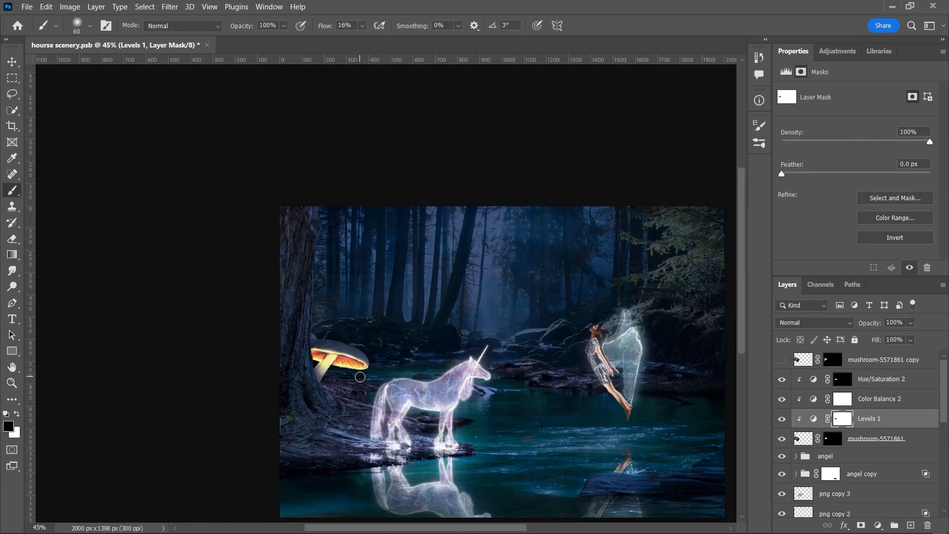
pyautogui.scroll(3, 456, 364)
pyautogui.scroll(1, 456, 365)
# Show the mushroom-5571861 copy layer and free-transform it over to the winged woman
pyautogui.click(781, 360)
pyautogui.click(882, 359)
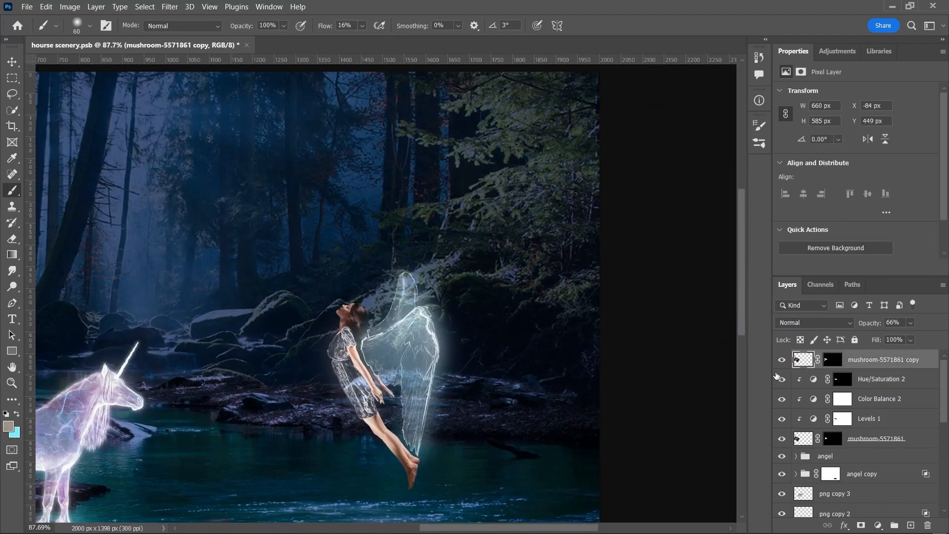
pyautogui.scroll(-4, 159, 368)
pyautogui.hotkey('ctrl', 't')
pyautogui.moveTo(159, 368); pyautogui.dragTo(322, 346)
pyautogui.scroll(6, 322, 346)
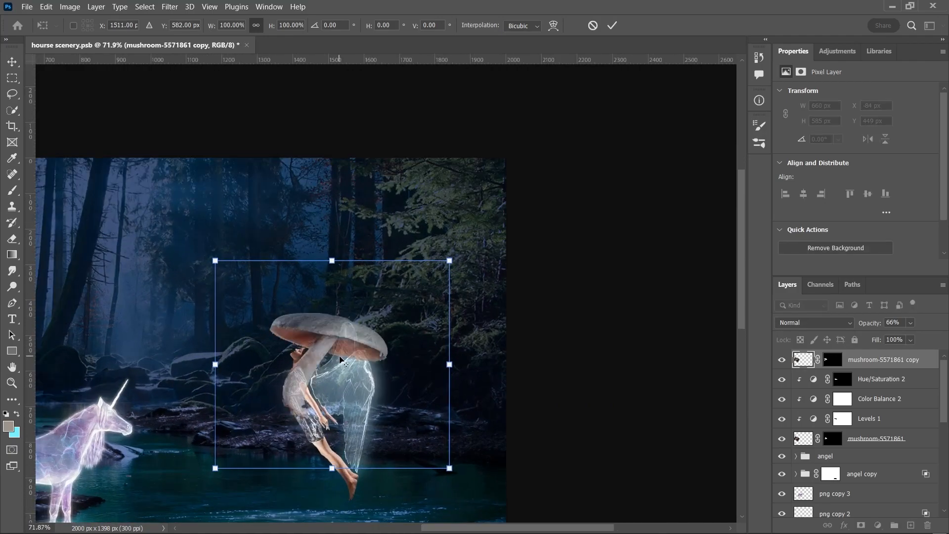
# Flip the mushroom copy horizontally, scale it to about 51.25% and place it on the bank beside the woman's wing
pyautogui.rightClick(349, 482)
pyautogui.click(402, 460)
pyautogui.moveTo(559, 157); pyautogui.dragTo(507, 203)
pyautogui.moveTo(461, 333); pyautogui.dragTo(499, 398)
pyautogui.scroll(-6, 473, 387)
pyautogui.moveTo(514, 322); pyautogui.dragTo(431, 395)
pyautogui.moveTo(393, 448); pyautogui.dragTo(461, 421)
pyautogui.scroll(5, 467, 435)
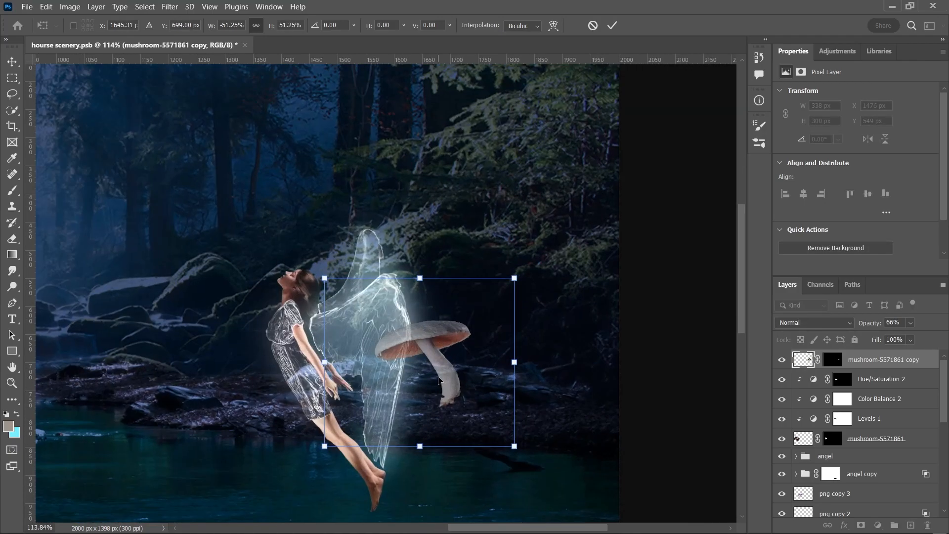
# Warp the mushroom copy to reshape its cap and stem, apply the transform and raise the layer opacity to 100%
pyautogui.rightClick(437, 377)
pyautogui.click(464, 199)
pyautogui.scroll(7, 484, 425)
pyautogui.moveTo(419, 341); pyautogui.dragTo(398, 367)
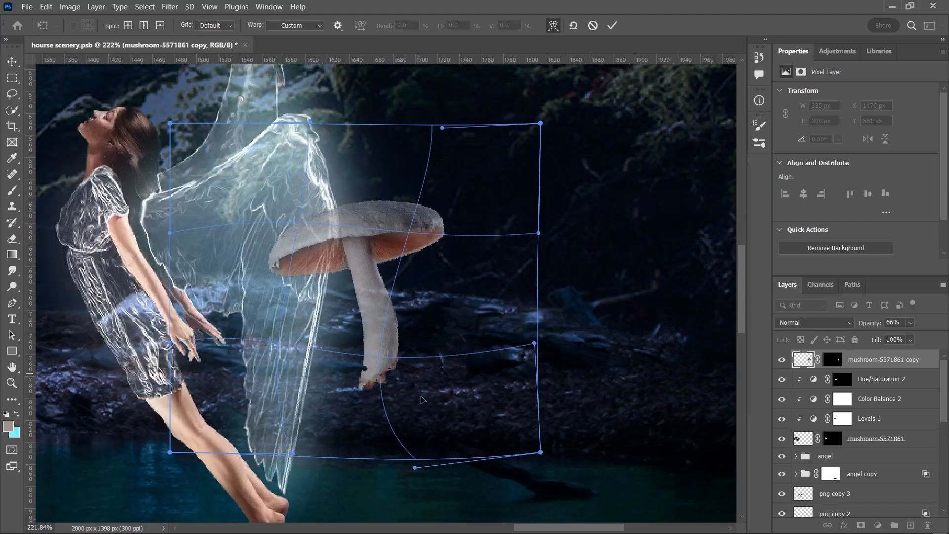
pyautogui.moveTo(400, 407); pyautogui.dragTo(410, 407)
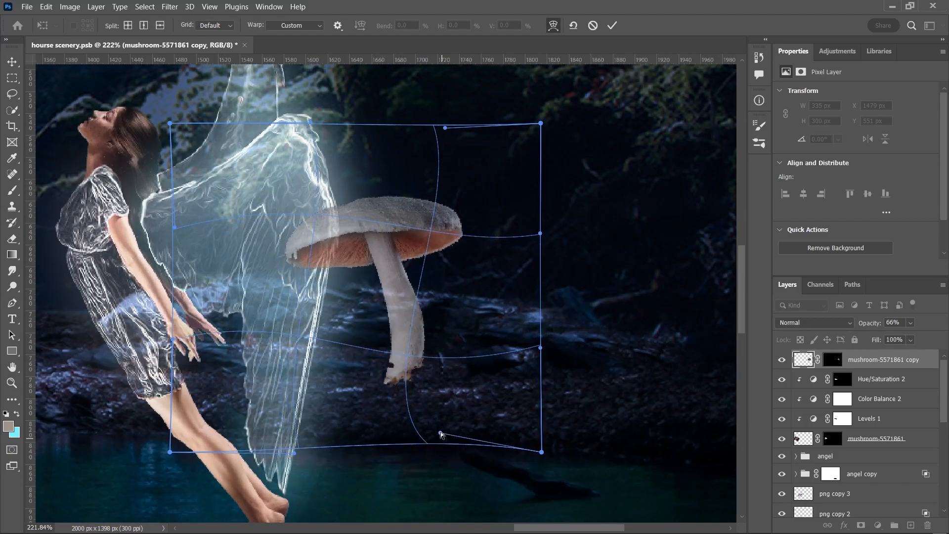
pyautogui.moveTo(454, 126); pyautogui.dragTo(472, 183)
pyautogui.moveTo(540, 233); pyautogui.dragTo(577, 229)
pyautogui.moveTo(399, 331); pyautogui.dragTo(392, 334)
pyautogui.press('Return')
pyautogui.scroll(-10, 397, 357)
pyautogui.scroll(10, 422, 353)
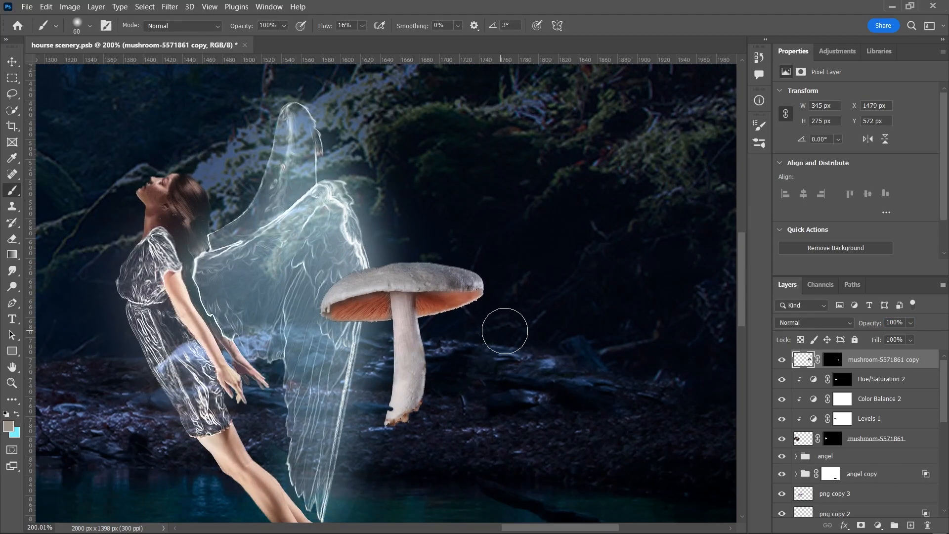
# Group the first mushroom with its Levels, Color Balance and Hue/Saturation adjustments as mushroom 1
pyautogui.click(875, 438)
pyautogui.keyDown('shift'); pyautogui.click(828, 383); pyautogui.keyUp('shift')
pyautogui.hotkey('ctrl', 'g')
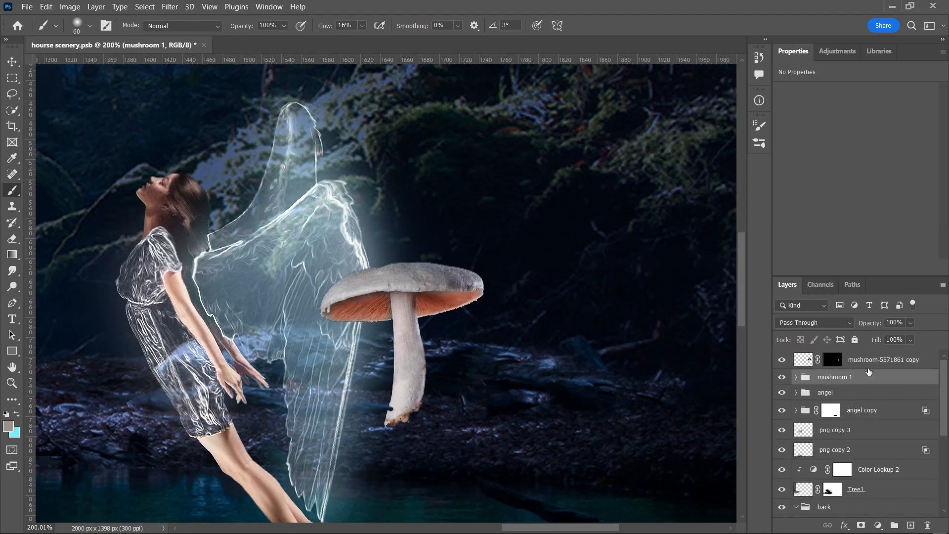
# Add a clipped Color Balance adjustment to the mushroom copy with midtones at Cyan-Red -15 and Yellow-Blue +27
pyautogui.click(870, 359)
pyautogui.scroll(3, 482, 296)
pyautogui.scroll(-1, 483, 296)
pyautogui.click(877, 525)
pyautogui.click(875, 412)
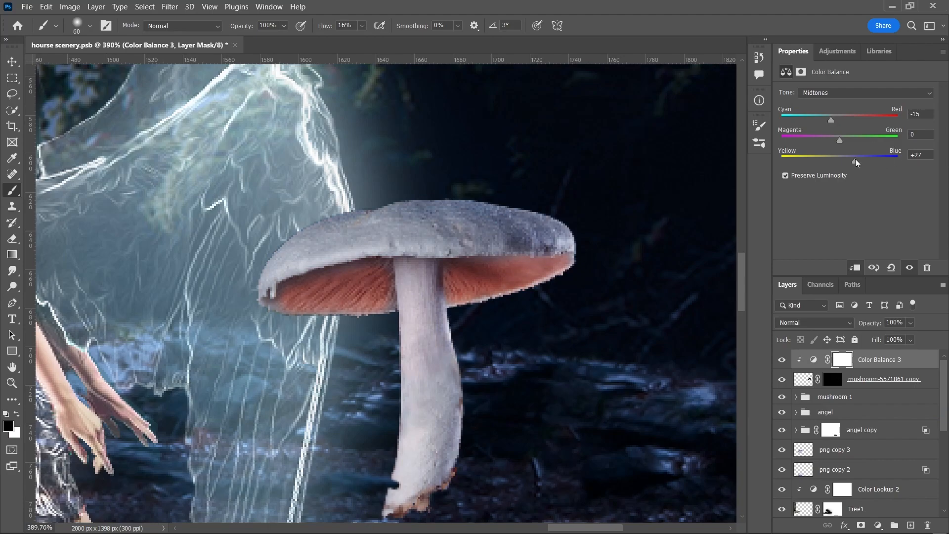
# Add a clipped Levels adjustment to the mushroom copy with output white 130 and midtone 0.72
pyautogui.click(878, 525)
pyautogui.click(858, 355)
pyautogui.moveTo(931, 218); pyautogui.dragTo(866, 217)
pyautogui.moveTo(864, 182); pyautogui.dragTo(877, 182)
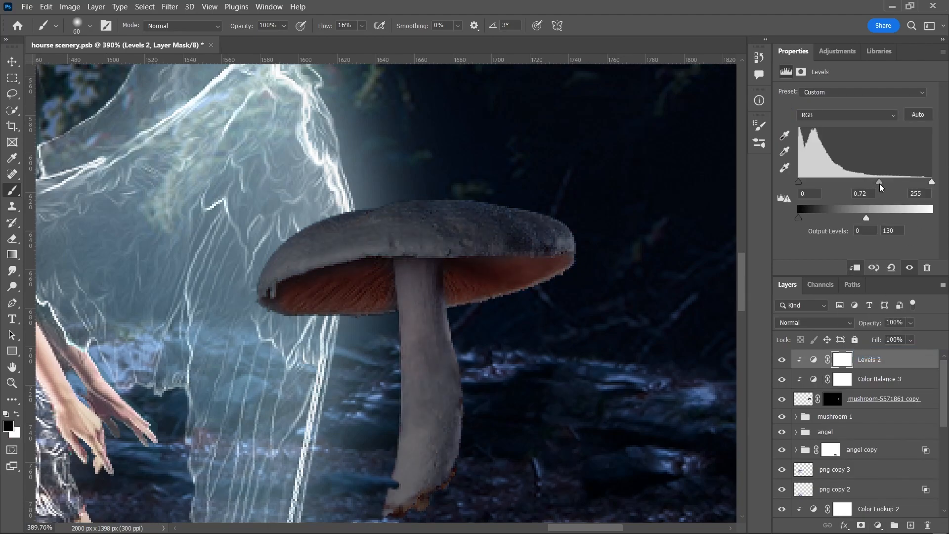
# Paint black on the Levels 2 mask over the mushroom's gills with a small brush at 100% flow
pyautogui.click(845, 357)
pyautogui.hscroll(-1, 502, 329)
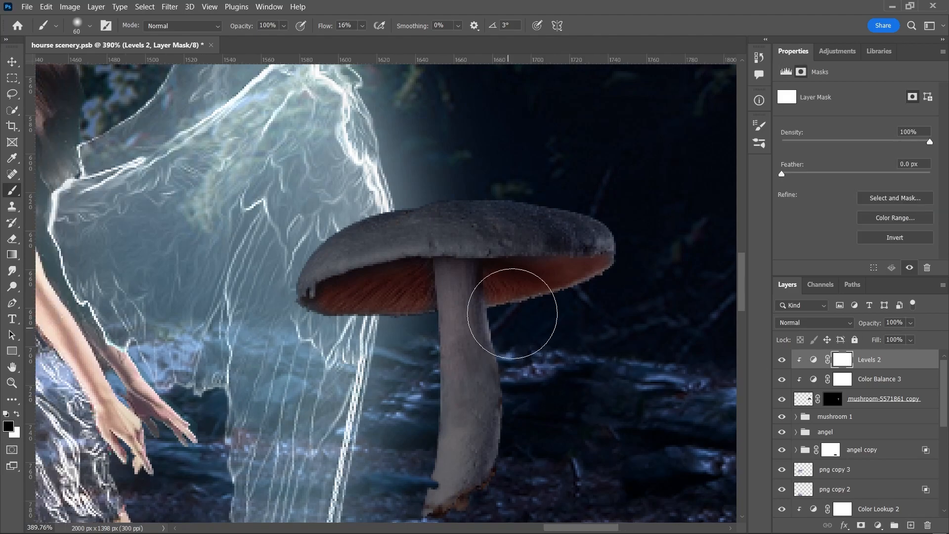
pyautogui.scroll(3, 502, 328)
pyautogui.press('[')
pyautogui.press('[')
pyautogui.moveTo(612, 257); pyautogui.dragTo(528, 287)
pyautogui.moveTo(327, 26); pyautogui.dragTo(371, 26)
pyautogui.moveTo(652, 250)
pyautogui.mouseDown()
pyautogui.moveTo(498, 239)
pyautogui.moveTo(247, 248)
pyautogui.moveTo(405, 292)
pyautogui.moveTo(546, 275)
pyautogui.mouseUp()
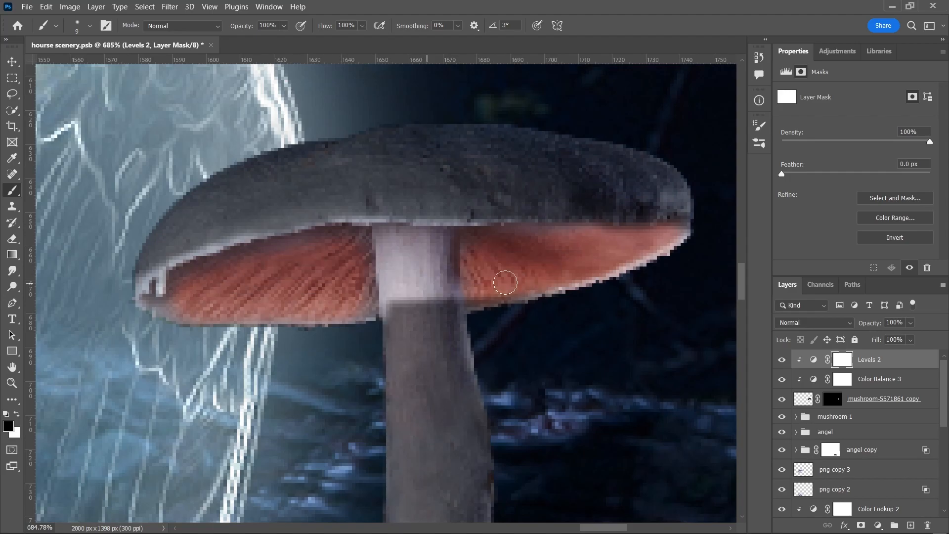
# Enlarge the brush and paint softly at 5% flow on the Levels 2 mask to fade the light down the stem
pyautogui.press(']')
pyautogui.press(']')
pyautogui.press(']')
pyautogui.press(']')
pyautogui.press(']')
pyautogui.press(']')
pyautogui.press(']')
pyautogui.press(']')
pyautogui.press(']')
pyautogui.press(']')
pyautogui.press(']')
pyautogui.moveTo(428, 304)
pyautogui.mouseDown()
pyautogui.moveTo(428, 332)
pyautogui.moveTo(423, 319)
pyautogui.moveTo(463, 316)
pyautogui.mouseUp()
pyautogui.press('[')
pyautogui.press('[')
pyautogui.press('[')
pyautogui.press('[')
pyautogui.press('[')
pyautogui.scroll(-6, 429, 331)
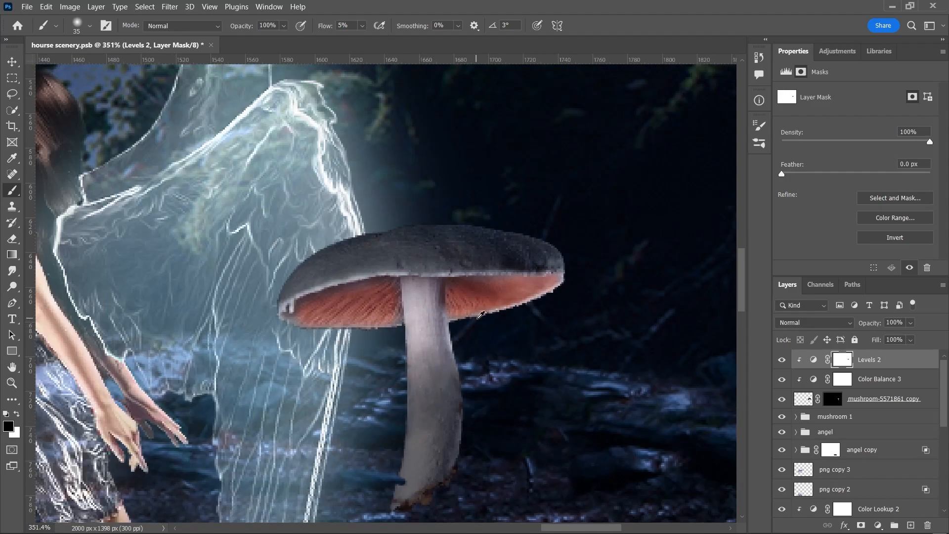
# Add a clipped, colorized Hue/Saturation adjustment with hue 188 and saturation 85, and set it to Color Dodge
pyautogui.scroll(4, 465, 300)
pyautogui.click(878, 526)
pyautogui.click(873, 407)
pyautogui.click(855, 268)
pyautogui.click(843, 204)
pyautogui.moveTo(819, 163); pyautogui.dragTo(907, 163)
pyautogui.moveTo(782, 139); pyautogui.dragTo(858, 140)
pyautogui.click(815, 322)
pyautogui.click(814, 323)
# Invert the Hue/Saturation 3 mask and paint white along the gills to reveal the glow there
pyautogui.hotkey('ctrl', 'i')
pyautogui.press('x')
pyautogui.moveTo(540, 302)
pyautogui.mouseDown()
pyautogui.moveTo(297, 306)
pyautogui.moveTo(568, 296)
pyautogui.moveTo(247, 312)
pyautogui.mouseUp()
pyautogui.moveTo(248, 311); pyautogui.dragTo(543, 291)
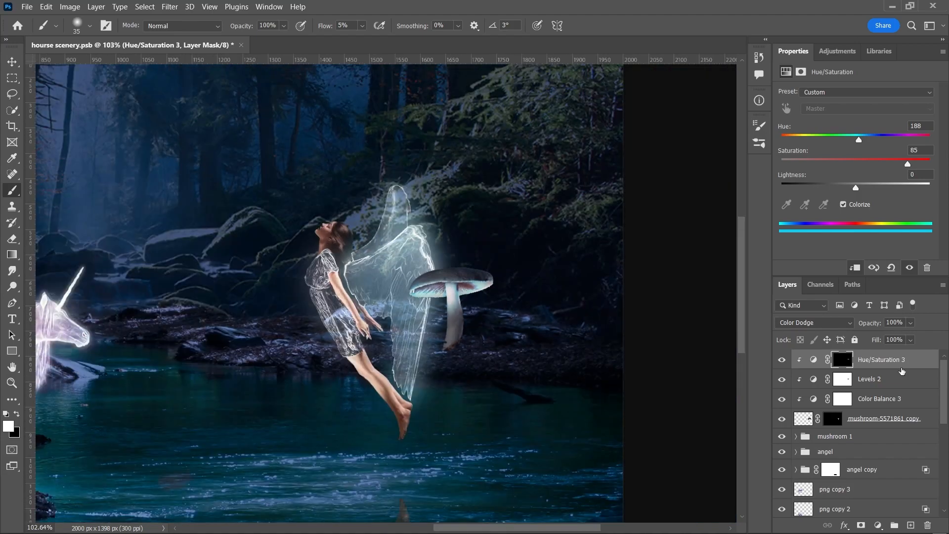
# Group the second mushroom with its adjustments and move the group below the angel group
pyautogui.keyDown('shift'); pyautogui.click(884, 418); pyautogui.keyUp('shift')
pyautogui.hotkey('ctrl', 'g')
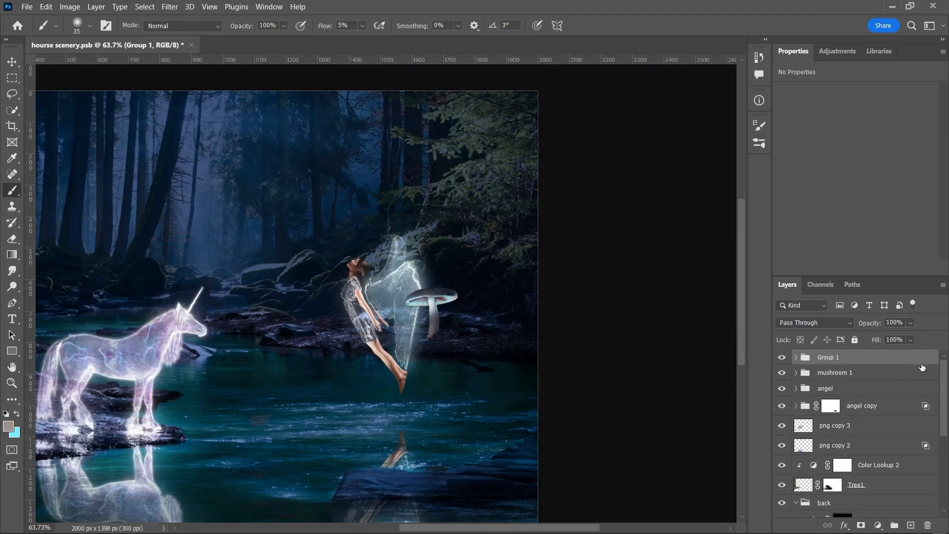
pyautogui.moveTo(835, 362); pyautogui.dragTo(840, 401)
pyautogui.scroll(-1, 520, 307)
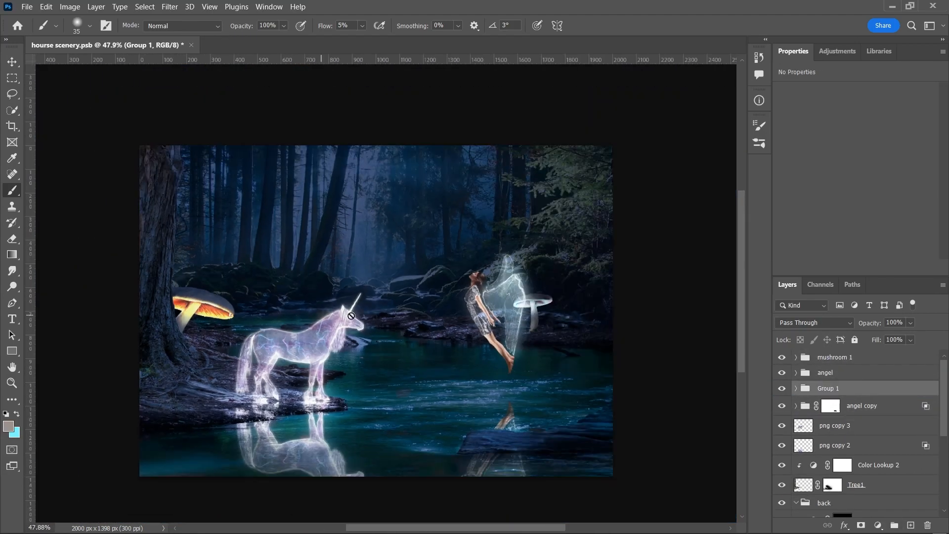
pyautogui.scroll(3, 240, 247)
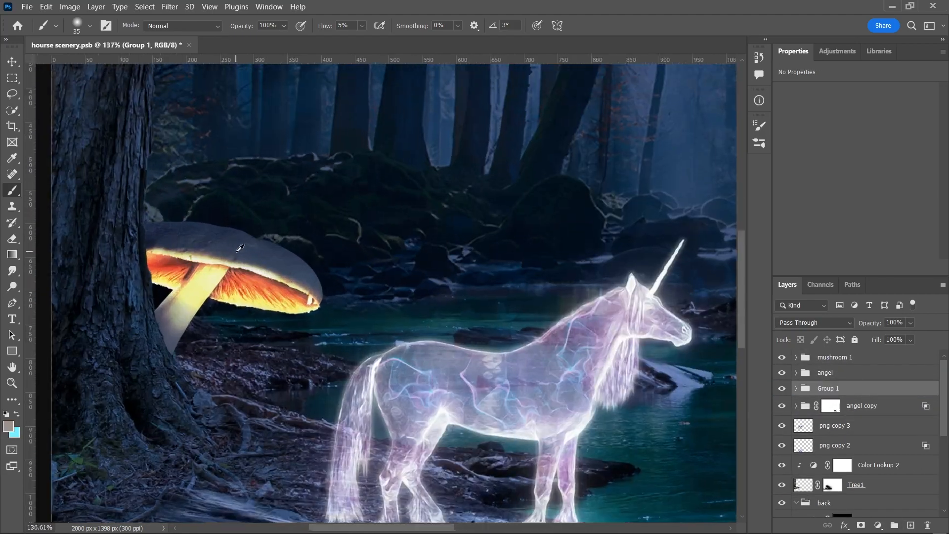
# Duplicate Hue/Saturation 2 inside mushroom 1, apply Gaussian Blur to the copy's mask and lower its opacity to 39%
pyautogui.click(840, 357)
pyautogui.click(795, 356)
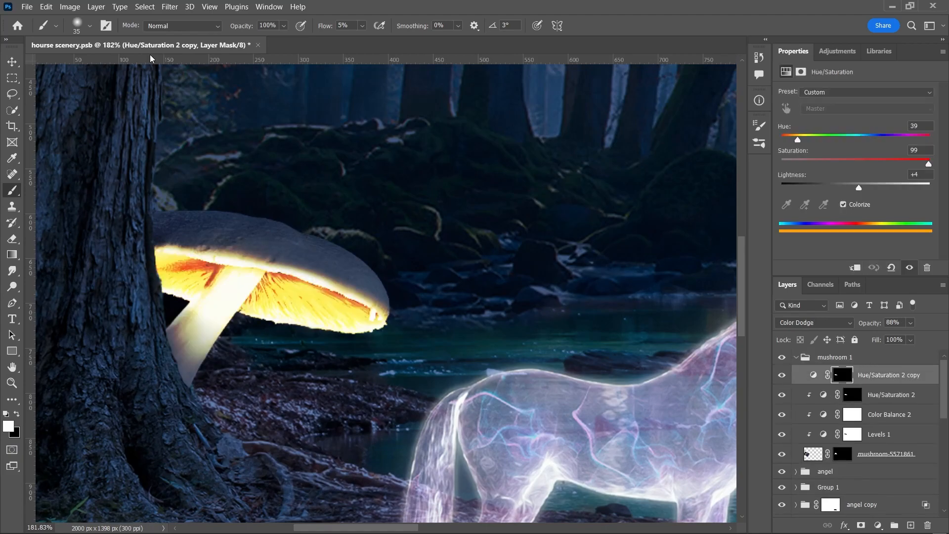
pyautogui.click(170, 6)
pyautogui.moveTo(198, 168)
pyautogui.click(369, 227)
pyautogui.click(662, 129)
pyautogui.click(782, 375)
pyautogui.click(782, 375)
pyautogui.moveTo(874, 324); pyautogui.dragTo(858, 326)
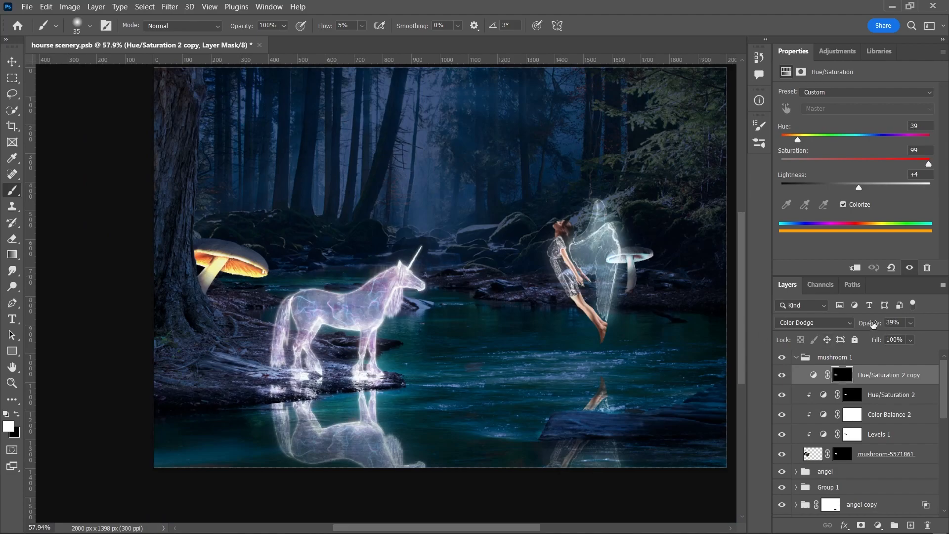
# Paint sampled yellow over the first mushroom's gills on a new layer, and make it a smart object set to Screen
pyautogui.scroll(5, 310, 281)
pyautogui.keyDown('alt'); pyautogui.click(350, 284); pyautogui.keyUp('alt')
pyautogui.moveTo(310, 281); pyautogui.dragTo(454, 308)
pyautogui.hotkey('ctrl', 'z')
pyautogui.moveTo(326, 26); pyautogui.dragTo(375, 32)
pyautogui.moveTo(395, 291)
pyautogui.mouseDown()
pyautogui.moveTo(296, 276)
pyautogui.moveTo(364, 286)
pyautogui.mouseUp()
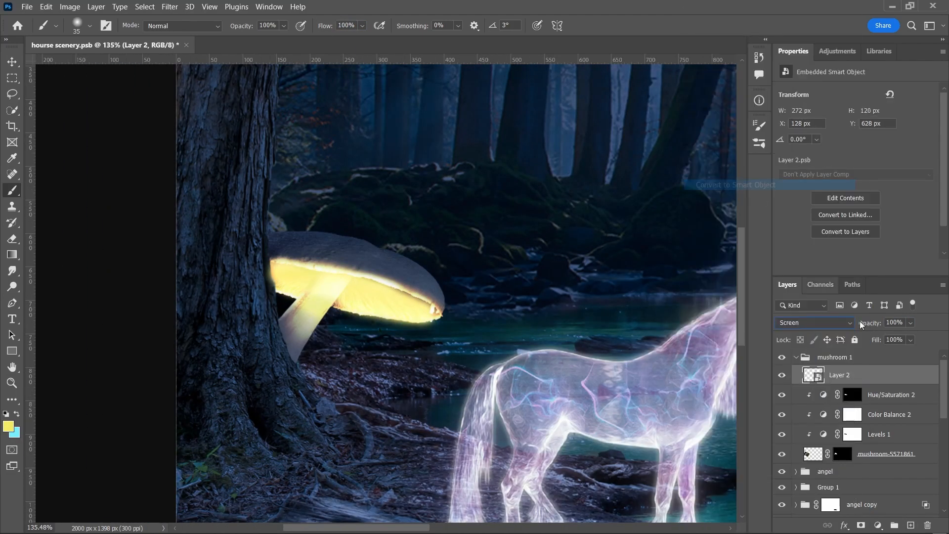
# Apply Gaussian Blur to Layer 2, set its opacity to 63% and collapse the mushroom 1 group
pyautogui.click(169, 7)
pyautogui.click(375, 222)
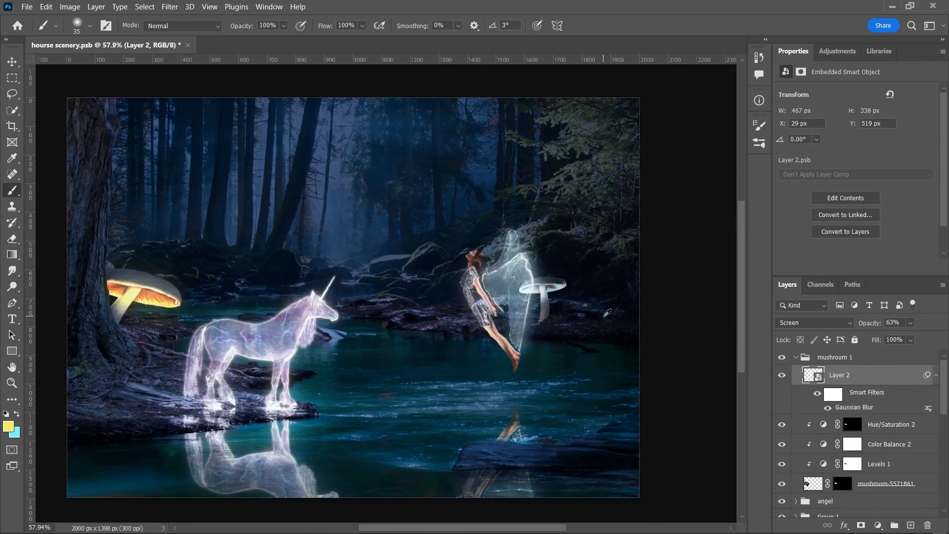
pyautogui.click(796, 357)
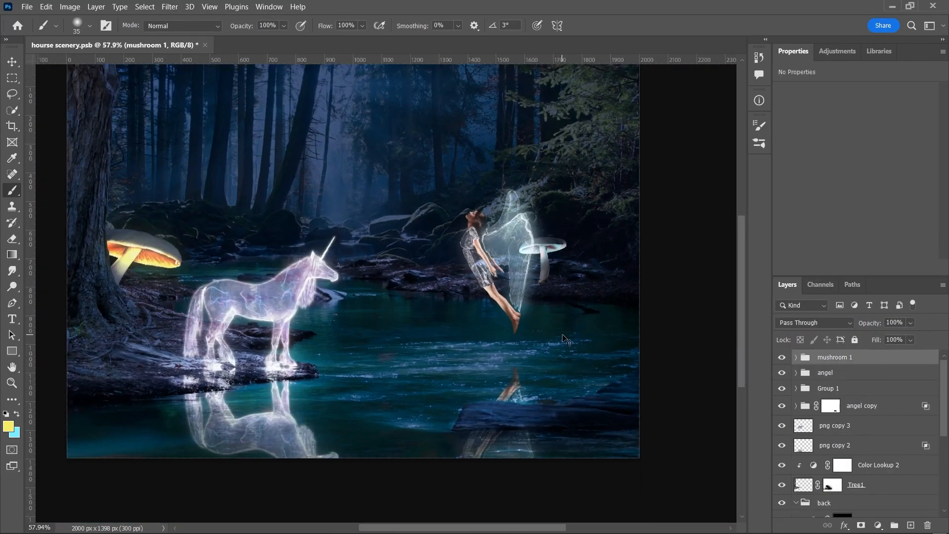
# Rename Group 1 as mushroom 2 and match Hue/Saturation 3 to Hue/Saturation 2: hue +39, saturation +99, lightness +4
pyautogui.doubleClick(828, 389)
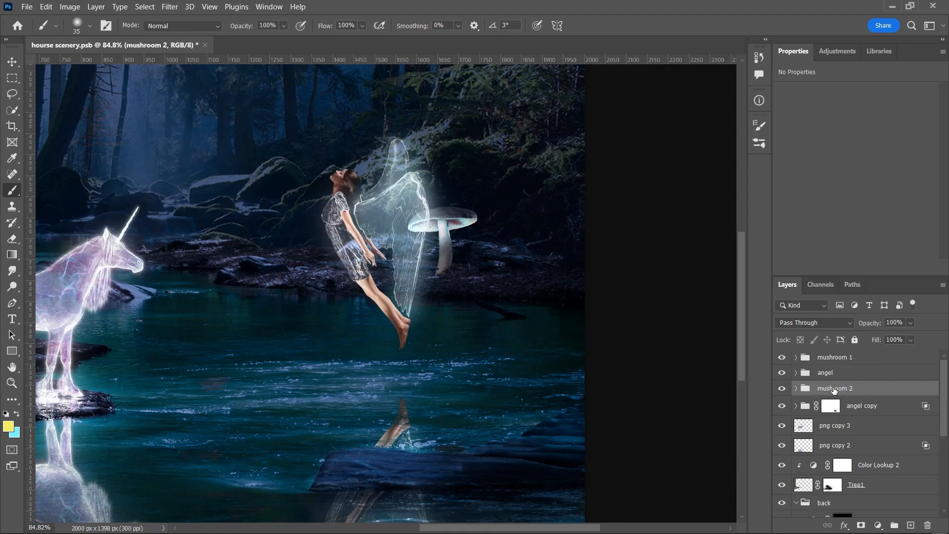
pyautogui.click(795, 357)
pyautogui.click(821, 425)
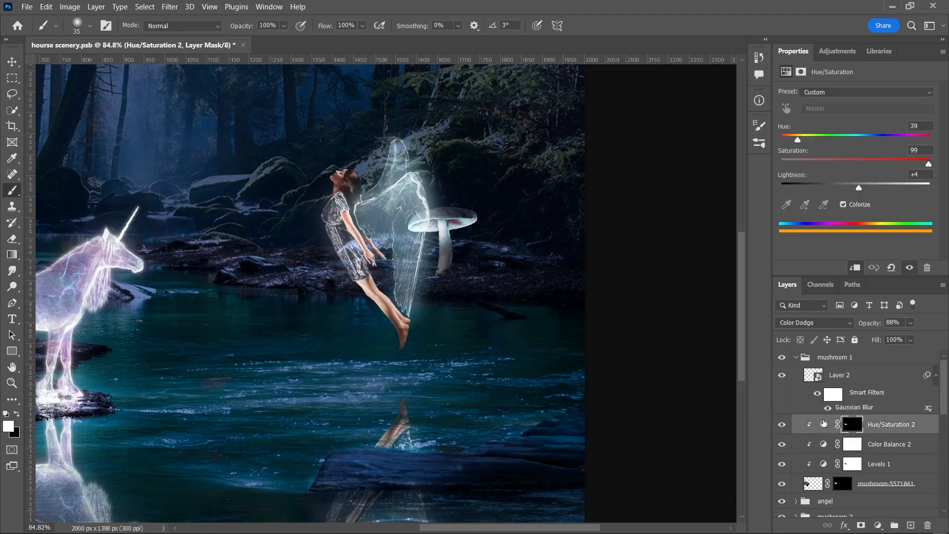
pyautogui.scroll(-2, 824, 425)
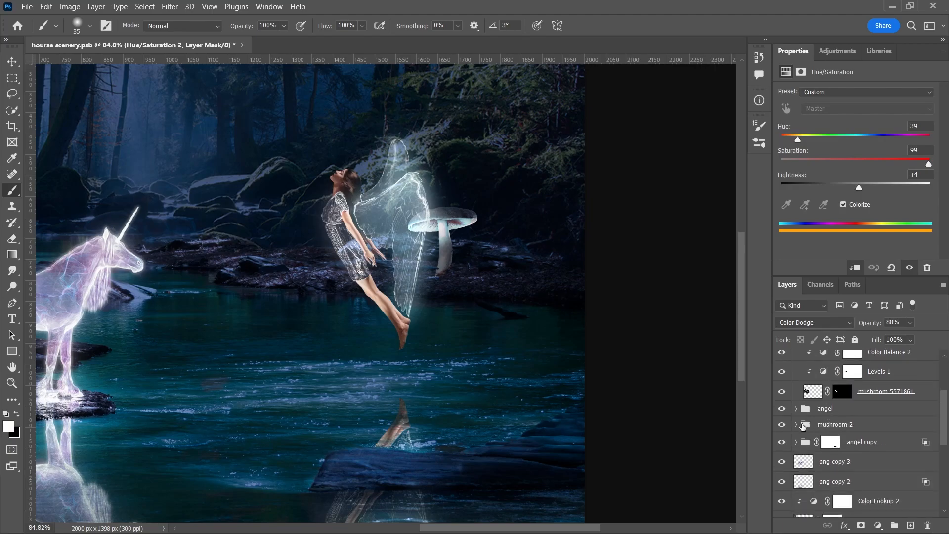
pyautogui.click(796, 424)
pyautogui.click(823, 413)
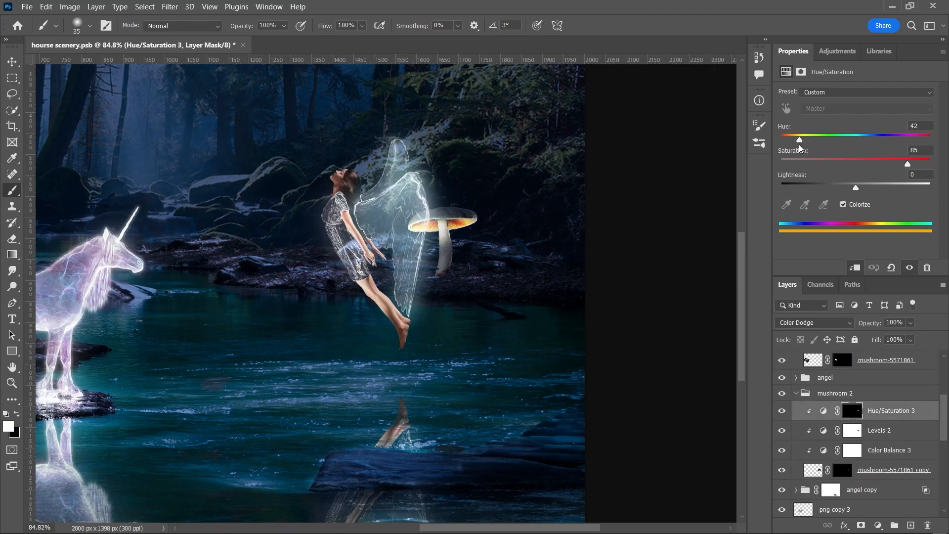
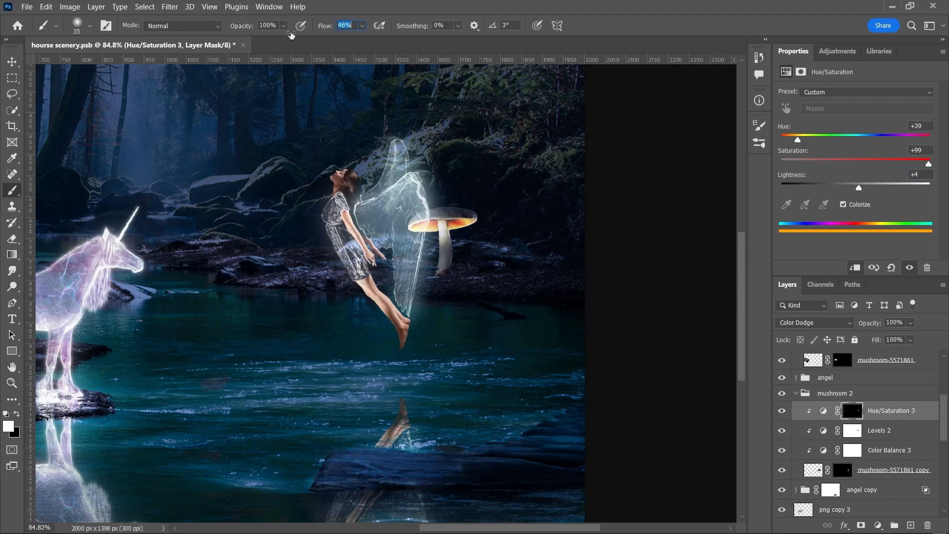
# Set the brush flow to 29% and paint white on the Hue/Saturation 3 mask to strengthen the gill and stem glow
pyautogui.scroll(5, 443, 231)
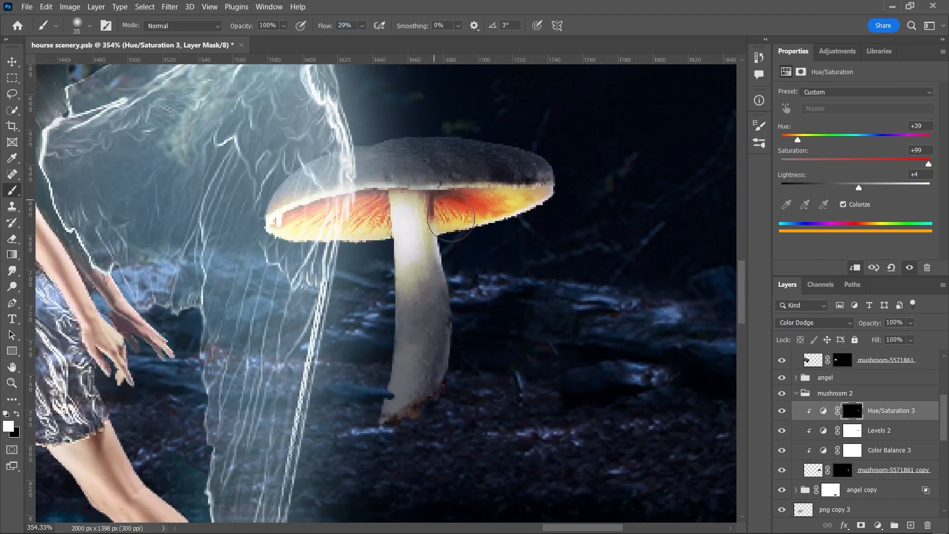
pyautogui.moveTo(481, 214)
pyautogui.mouseDown()
pyautogui.moveTo(339, 201)
pyautogui.moveTo(402, 265)
pyautogui.moveTo(425, 316)
pyautogui.moveTo(498, 288)
pyautogui.mouseUp()
pyautogui.scroll(-5, 563, 291)
pyautogui.scroll(1, 563, 290)
# Free-transform the mushroom 2 group away from the wing onto the open riverbank
pyautogui.click(832, 393)
pyautogui.hotkey('ctrl', 't')
pyautogui.press('Return')
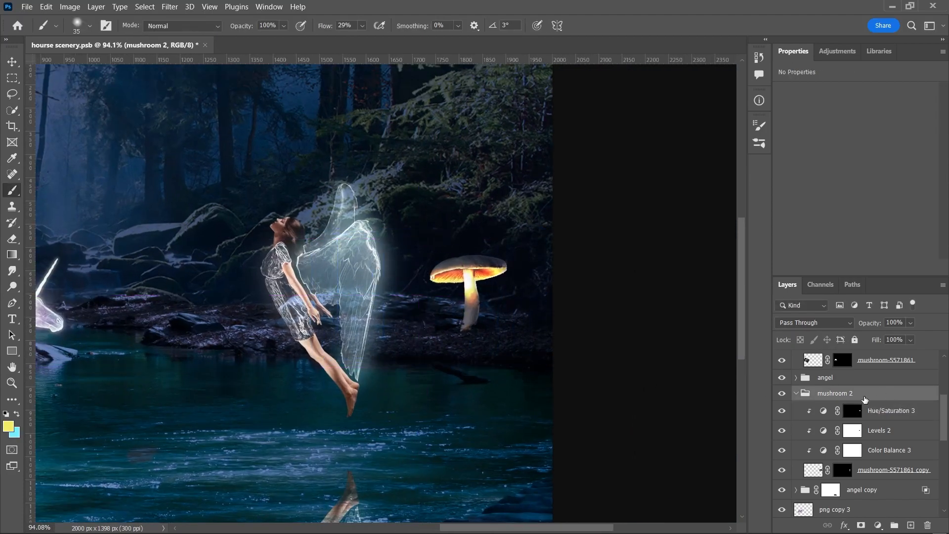
# Collapse the mushroom 2 group and nudge it slightly lower on the riverbank with Free Transform
pyautogui.click(795, 393)
pyautogui.hscroll(4, 445, 262)
pyautogui.scroll(2, 376, 330)
pyautogui.hscroll(-1, 377, 316)
pyautogui.click(12, 78)
pyautogui.moveTo(326, 273); pyautogui.dragTo(345, 280)
pyautogui.hotkey('ctrl', 't')
pyautogui.moveTo(366, 382); pyautogui.dragTo(370, 404)
pyautogui.press('Return')
pyautogui.scroll(3, 493, 311)
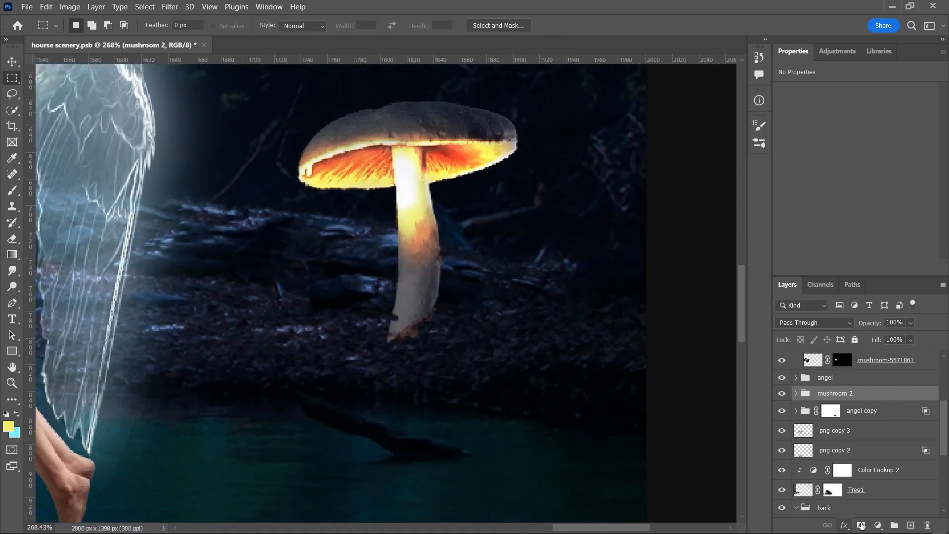
# Add a layer mask to the mushroom 2 group and paint black over the stem base to blend it into the ground
pyautogui.click(860, 524)
pyautogui.press('b')
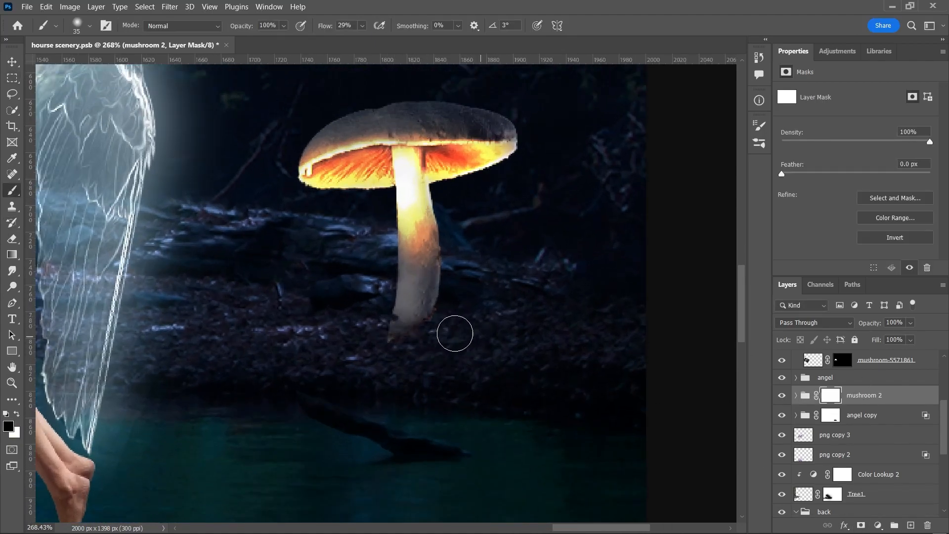
pyautogui.scroll(-10, 364, 333)
pyautogui.scroll(3, 566, 313)
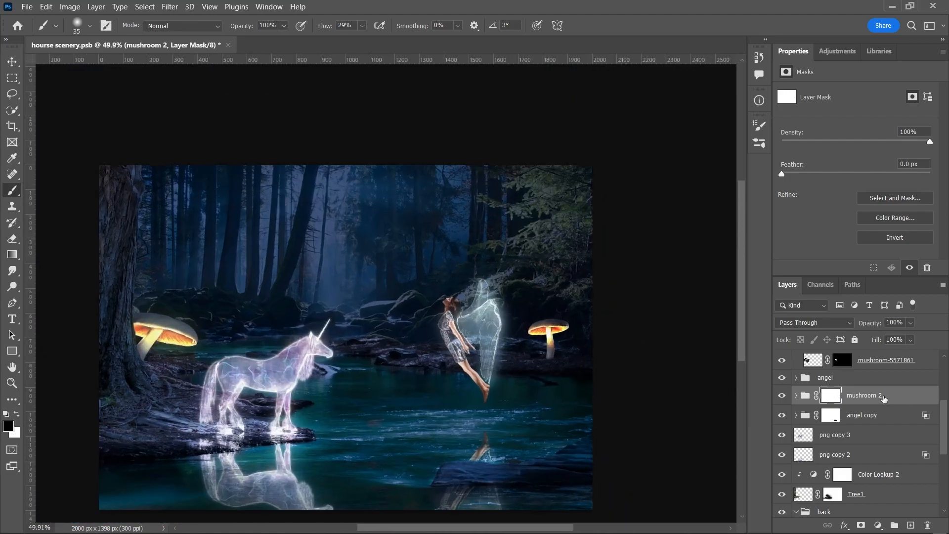
# Duplicate the mushroom 2 group and free-transform the copy into a small mushroom on the rocks behind the unicorn
pyautogui.hotkey('ctrl', 'j')
pyautogui.hotkey('ctrl', 't')
pyautogui.moveTo(576, 349); pyautogui.dragTo(239, 288)
pyautogui.rightClick(384, 329)
pyautogui.click(399, 312)
pyautogui.moveTo(245, 321); pyautogui.dragTo(309, 326)
pyautogui.scroll(6, 243, 323)
pyautogui.moveTo(347, 376); pyautogui.dragTo(350, 376)
pyautogui.moveTo(332, 191); pyautogui.dragTo(331, 233)
pyautogui.moveTo(340, 325); pyautogui.dragTo(340, 319)
# Paint black on the mushroom 2 copy mask with a 10 px brush at 100% flow to blend its stem base into the rock
pyautogui.click(860, 397)
pyautogui.click(832, 396)
pyautogui.scroll(5, 326, 374)
pyautogui.moveTo(309, 359)
pyautogui.mouseDown()
pyautogui.moveTo(322, 370)
pyautogui.moveTo(327, 410)
pyautogui.mouseUp()
pyautogui.press('[')
pyautogui.press('[')
pyautogui.press('[')
pyautogui.press('[')
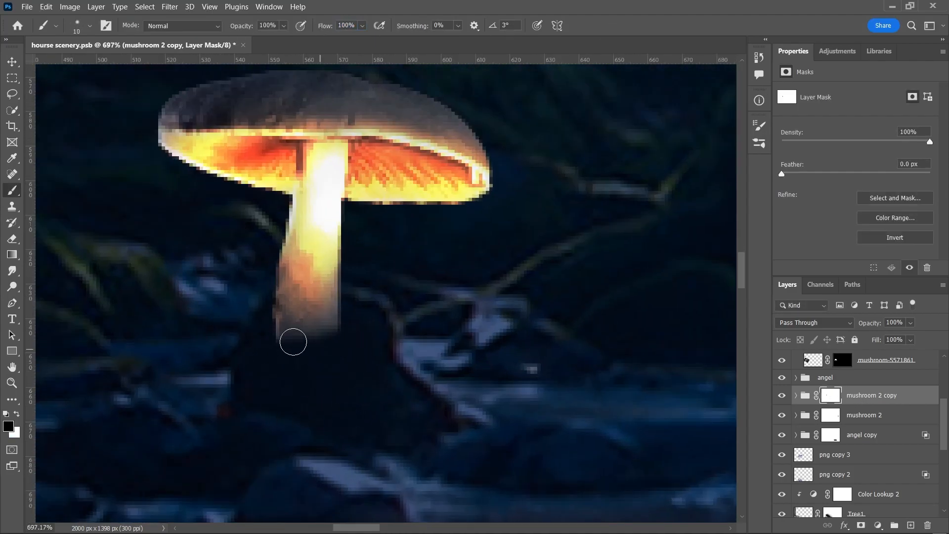
pyautogui.moveTo(306, 341); pyautogui.dragTo(328, 312)
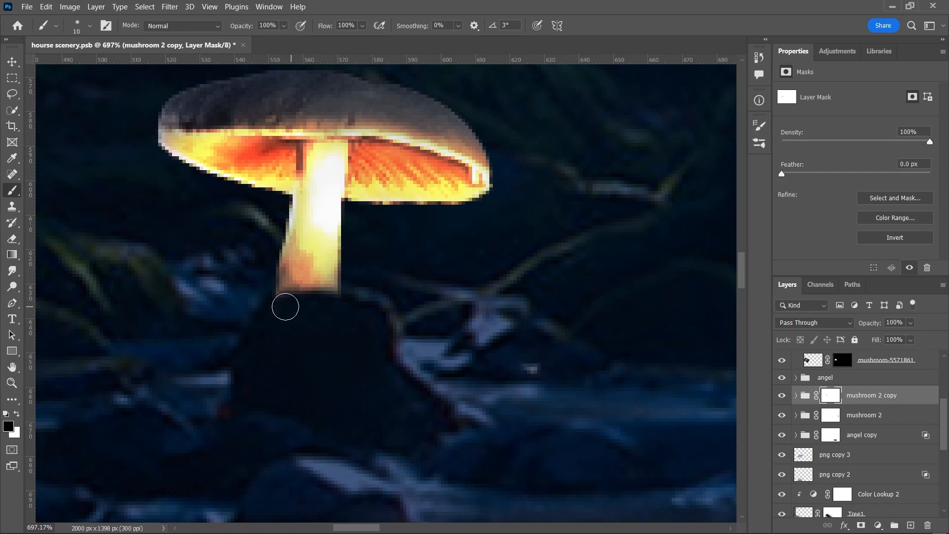
pyautogui.scroll(-13, 290, 302)
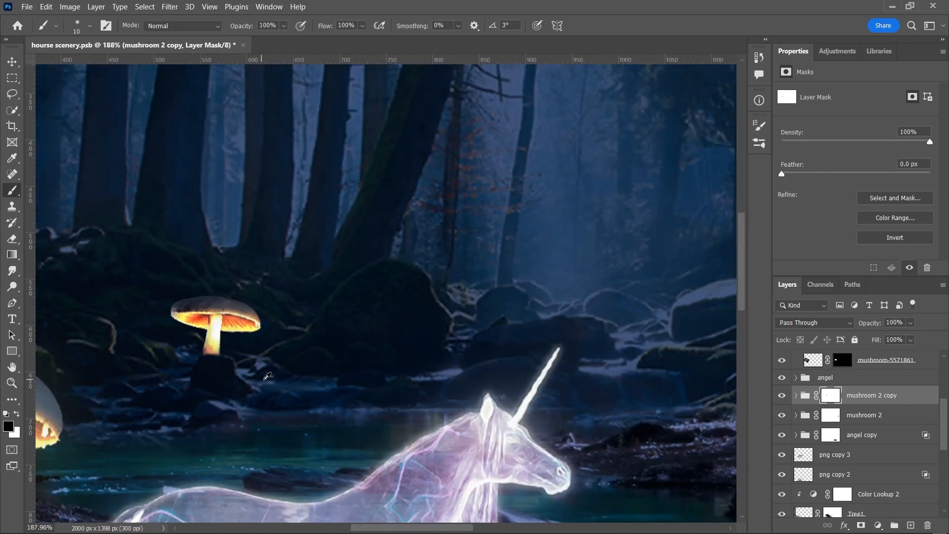
# Duplicate the mushroom 2 copy group, move the duplicate to the rocks beside the woman's face and flip it horizontally
pyautogui.hotkey('ctrl', 'j')
pyautogui.hotkey('ctrl', 't')
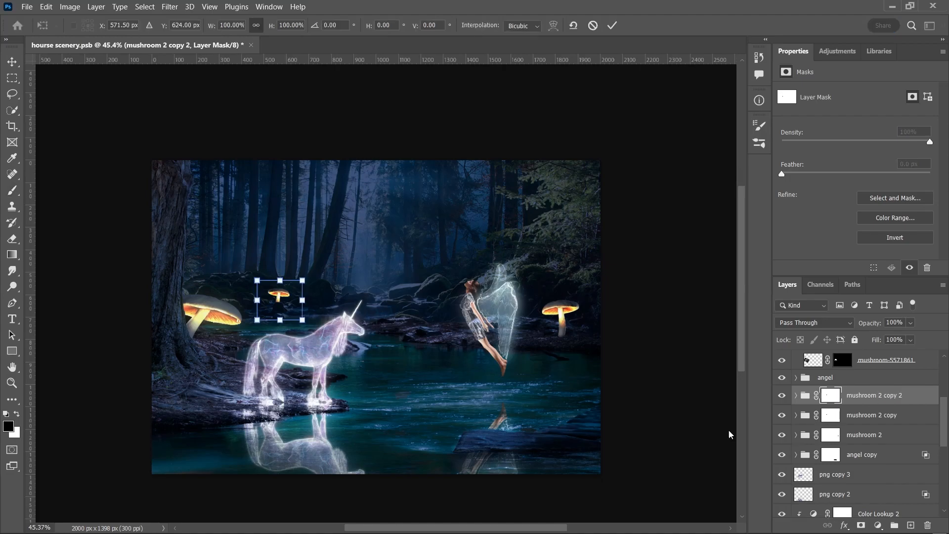
pyautogui.scroll(6, 313, 297)
pyautogui.moveTo(226, 303); pyautogui.dragTo(619, 285)
pyautogui.hscroll(3, 576, 277)
pyautogui.scroll(6, 557, 261)
pyautogui.moveTo(362, 309)
pyautogui.mouseDown()
pyautogui.moveTo(632, 260)
pyautogui.moveTo(597, 266)
pyautogui.moveTo(605, 275)
pyautogui.mouseUp()
pyautogui.rightClick(597, 269)
pyautogui.click(654, 511)
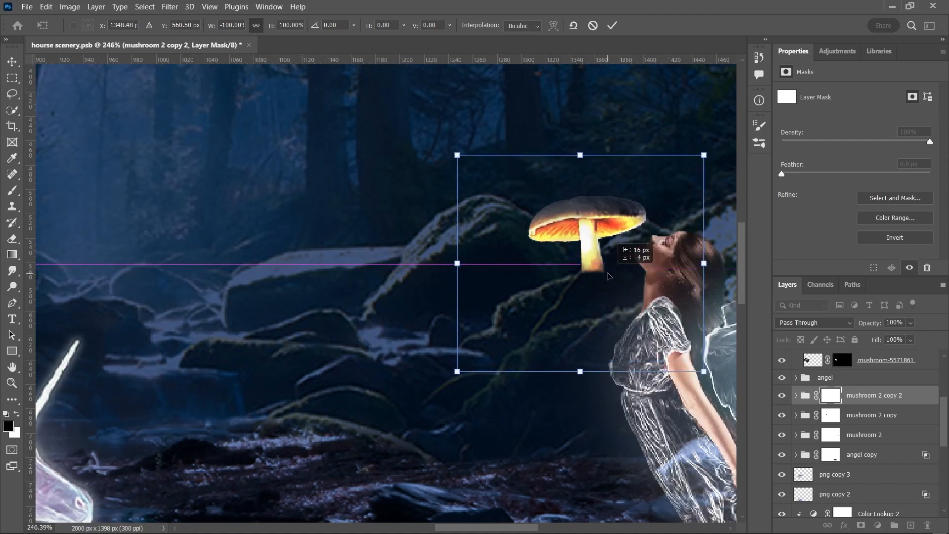
pyautogui.press('Return')
# Paint black on the mushroom 2 copy 2 mask over the stem and cap edge so the mushroom sits behind the sloping rock
pyautogui.click(883, 397)
pyautogui.hscroll(3, 499, 192)
pyautogui.scroll(9, 493, 193)
pyautogui.click(536, 270)
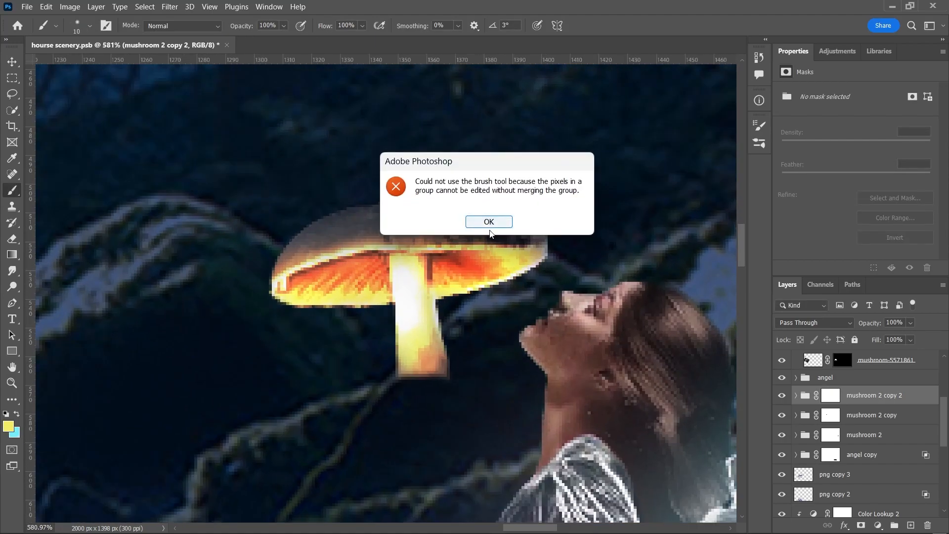
pyautogui.click(487, 225)
pyautogui.click(830, 395)
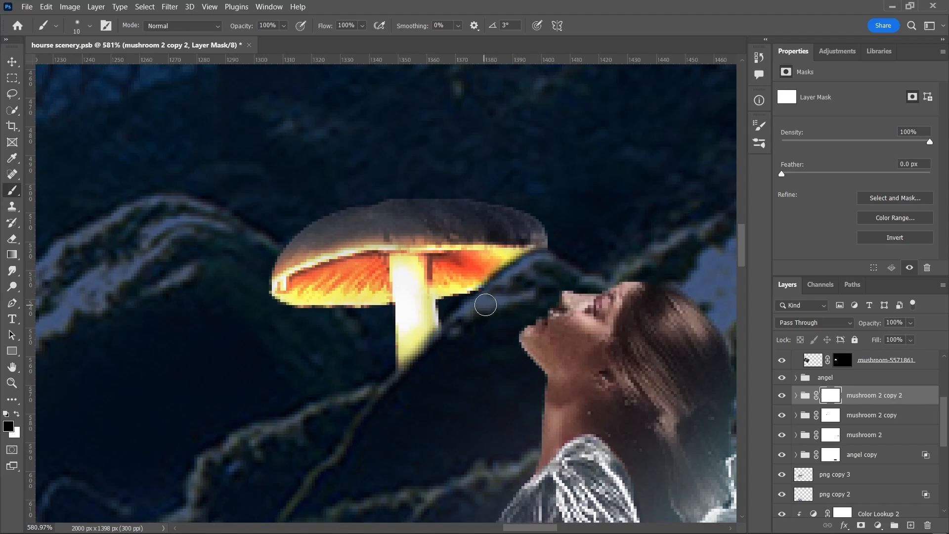
pyautogui.scroll(-20, 474, 356)
# Set the brush flow to 11% and paint black on the Color Lookup 1 mask over the log in the water to lighten it
pyautogui.scroll(-1, 463, 378)
pyautogui.hscroll(1, 463, 388)
pyautogui.scroll(4, 463, 395)
pyautogui.scroll(-1, 464, 395)
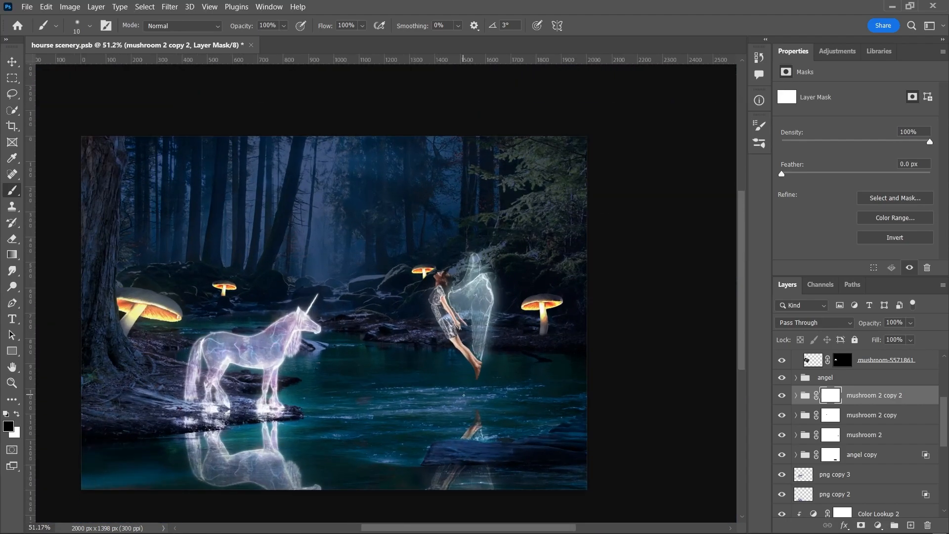
pyautogui.scroll(-1, 399, 394)
pyautogui.hscroll(-1, 398, 394)
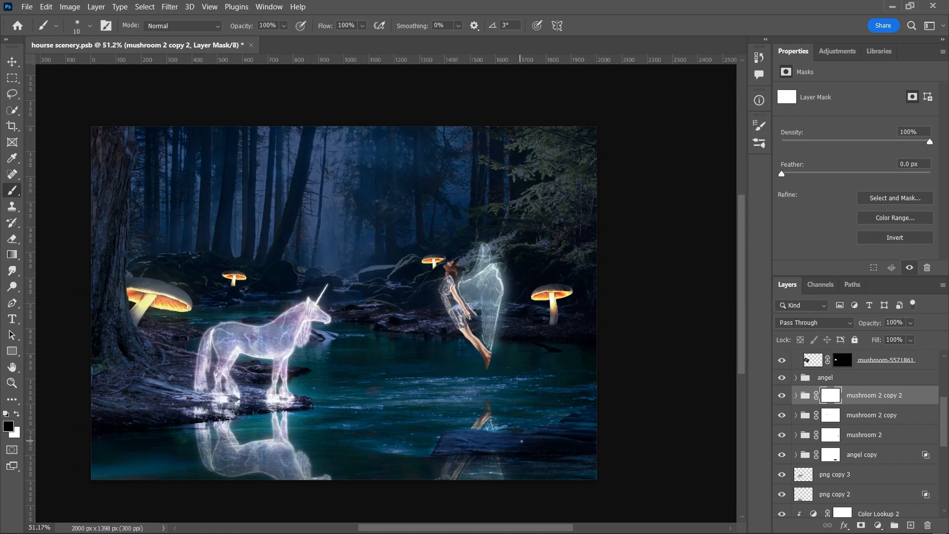
pyautogui.hscroll(8, 404, 400)
pyautogui.scroll(3, 405, 403)
pyautogui.scroll(-6, 840, 440)
pyautogui.scroll(1, 842, 440)
pyautogui.click(781, 403)
pyautogui.click(781, 403)
pyautogui.click(842, 403)
pyautogui.scroll(5, 446, 448)
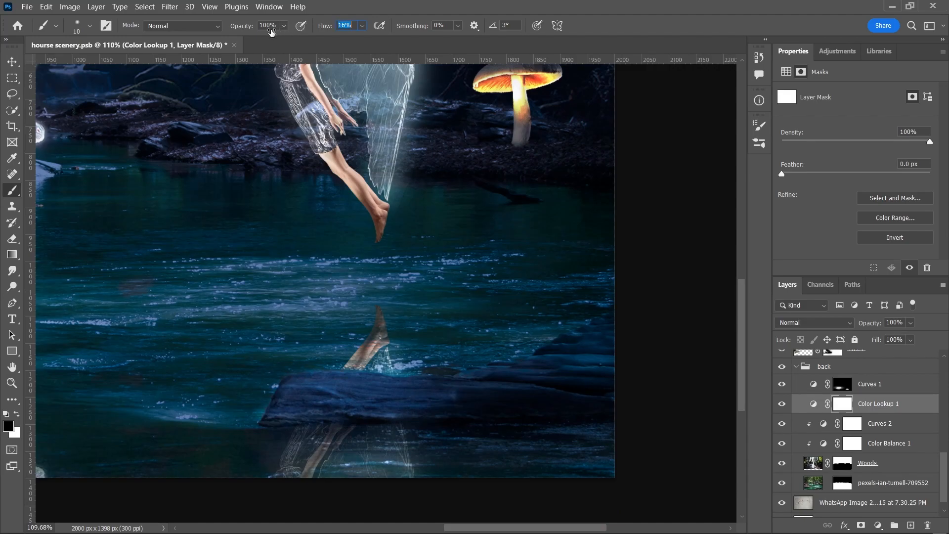
pyautogui.scroll(3, 418, 380)
pyautogui.press(']')
pyautogui.press(']')
pyautogui.press(']')
pyautogui.press(']')
pyautogui.press(']')
pyautogui.press(']')
pyautogui.press(']')
pyautogui.press(']')
pyautogui.press(']')
pyautogui.moveTo(436, 395)
pyautogui.mouseDown()
pyautogui.moveTo(276, 403)
pyautogui.moveTo(417, 382)
pyautogui.mouseUp()
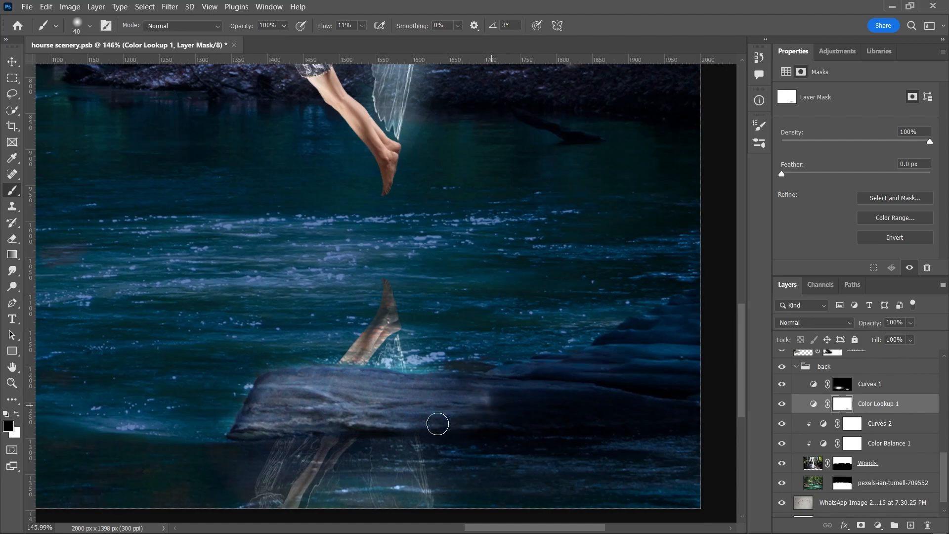
# Enlarge the brush to 900 px, swap the painting colour to light grey on the Color Lookup 1 mask, and reduce the brush to 200 px
pyautogui.press(']')
pyautogui.press(']')
pyautogui.press(']')
pyautogui.press(']')
pyautogui.press(']')
pyautogui.press(']')
pyautogui.press(']')
pyautogui.press(']')
pyautogui.press(']')
pyautogui.press(']')
pyautogui.press(']')
pyautogui.press(']')
pyautogui.press(']')
pyautogui.press(']')
pyautogui.press(']')
pyautogui.press(']')
pyautogui.press(']')
pyautogui.press(']')
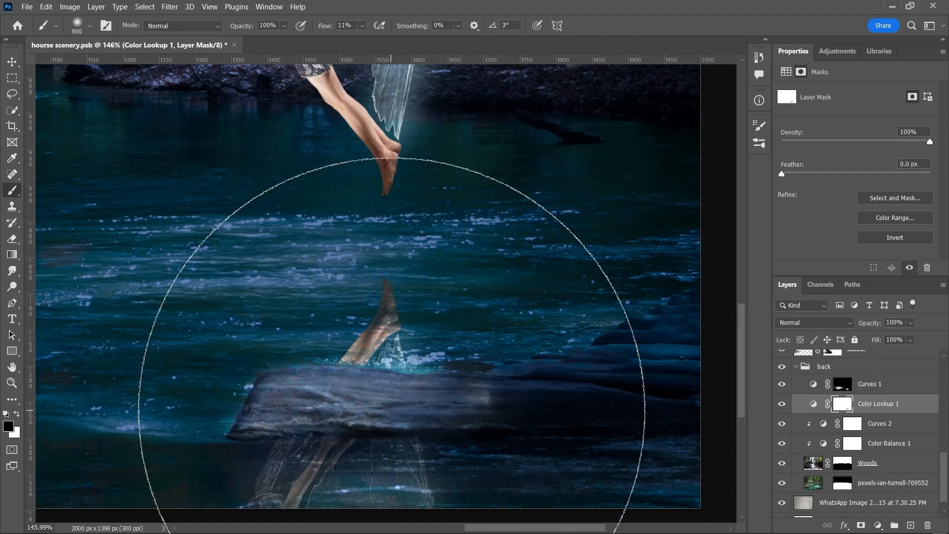
pyautogui.press('x')
pyautogui.scroll(-5, 430, 363)
pyautogui.scroll(1, 429, 363)
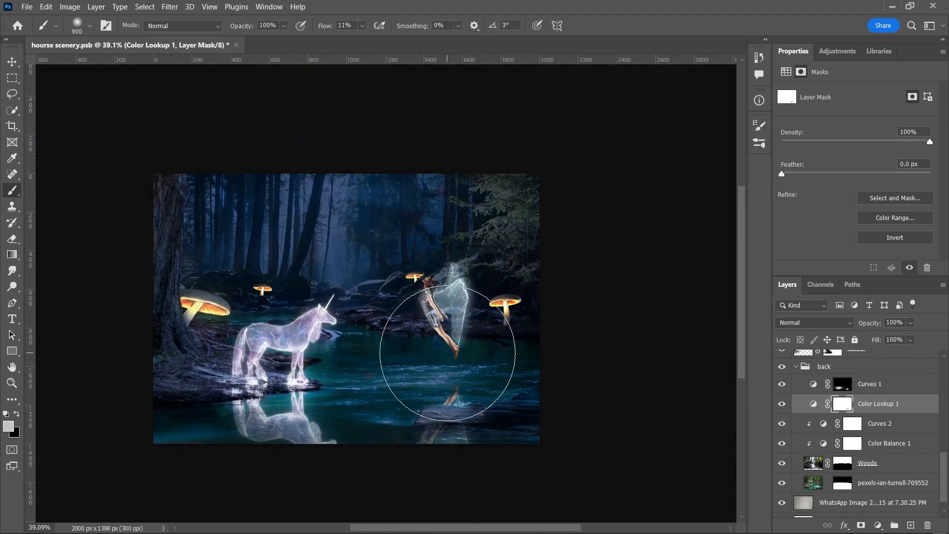
pyautogui.scroll(8, 406, 340)
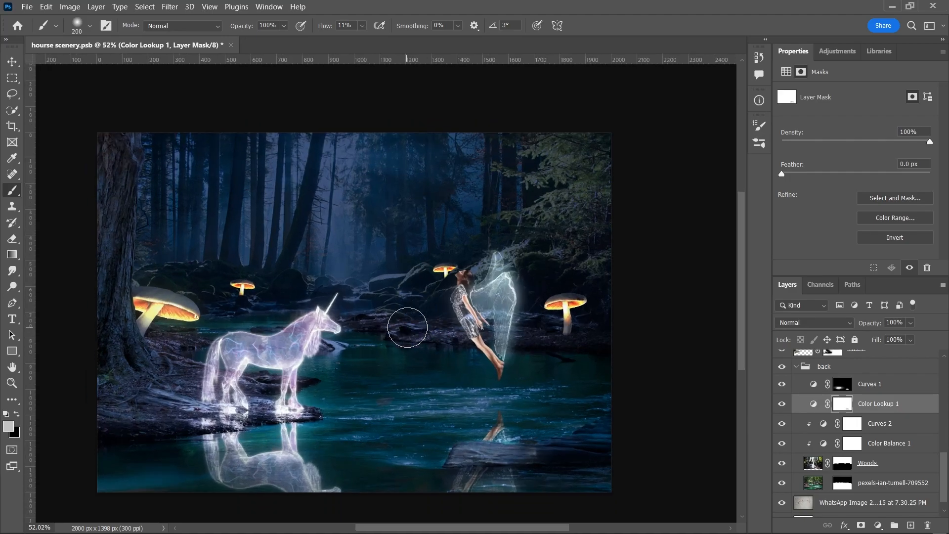
# Add a colorized Hue/Saturation adjustment above Curves 1 with hue 39 and saturation 99, and release its clipping
pyautogui.scroll(2, 242, 302)
pyautogui.scroll(-1, 880, 464)
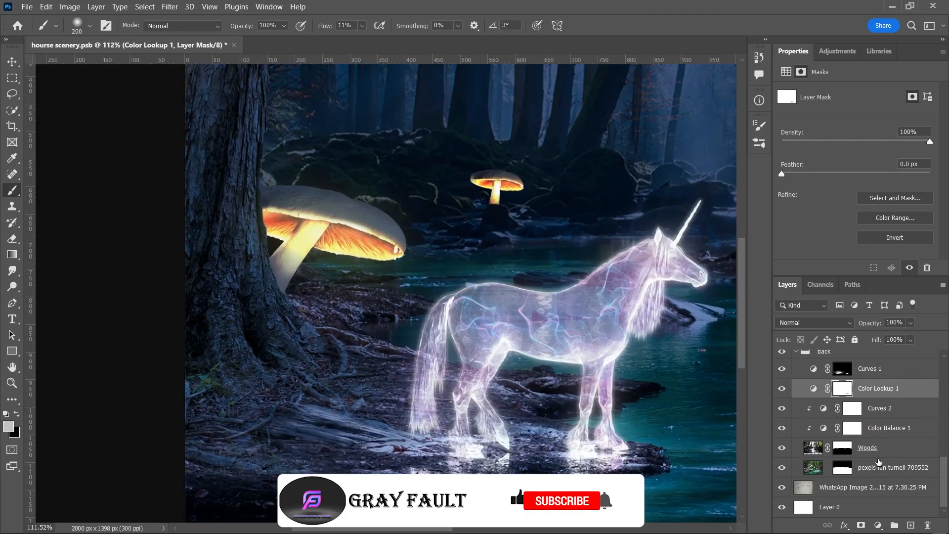
pyautogui.scroll(3, 879, 462)
pyautogui.click(883, 416)
pyautogui.click(878, 526)
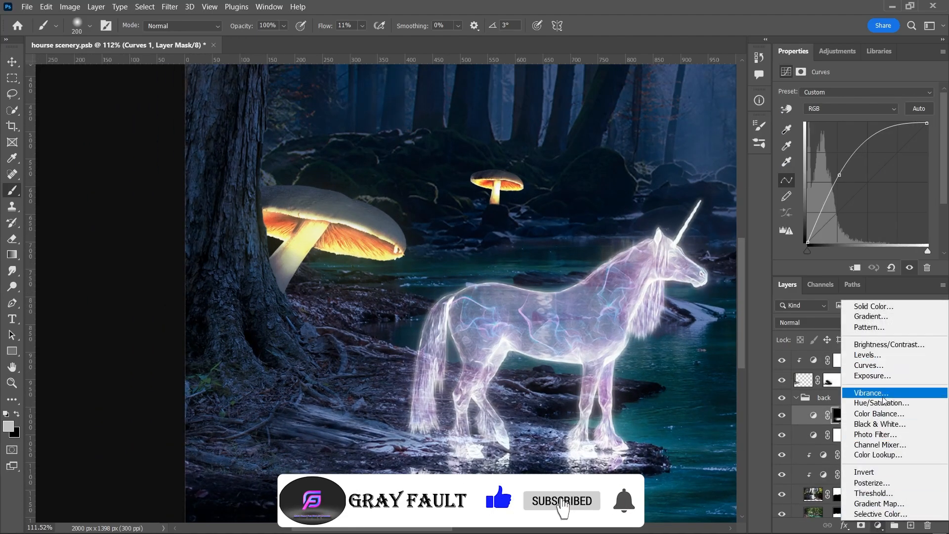
pyautogui.click(883, 393)
pyautogui.click(843, 205)
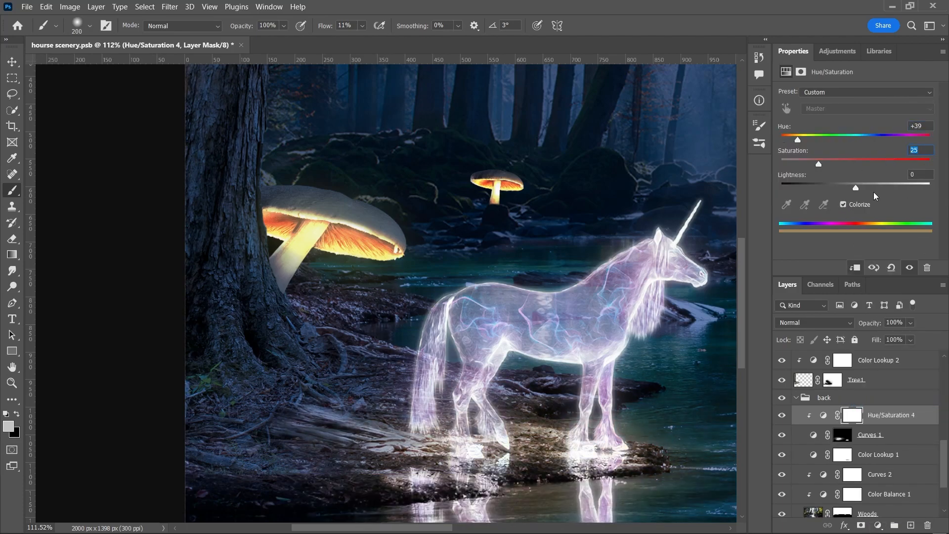
pyautogui.write('99')
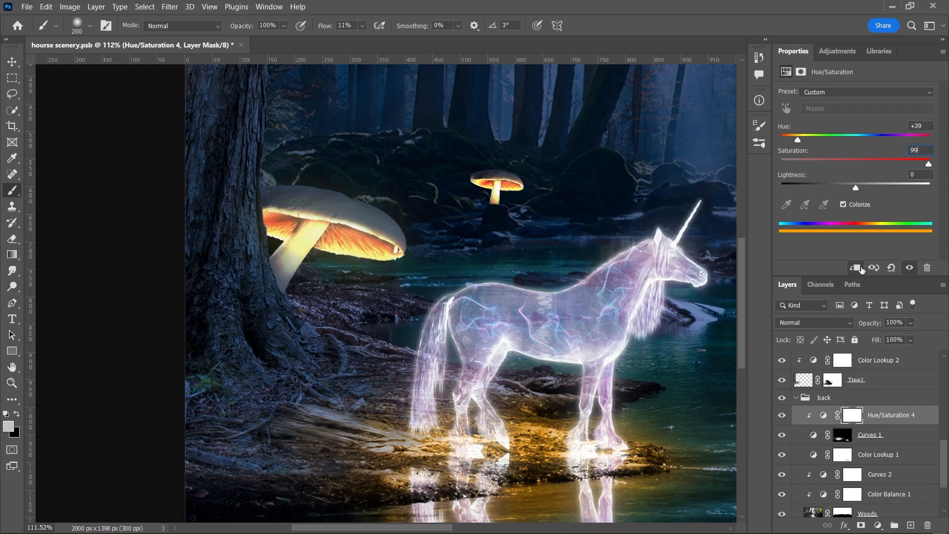
pyautogui.press('Return')
pyautogui.click(861, 268)
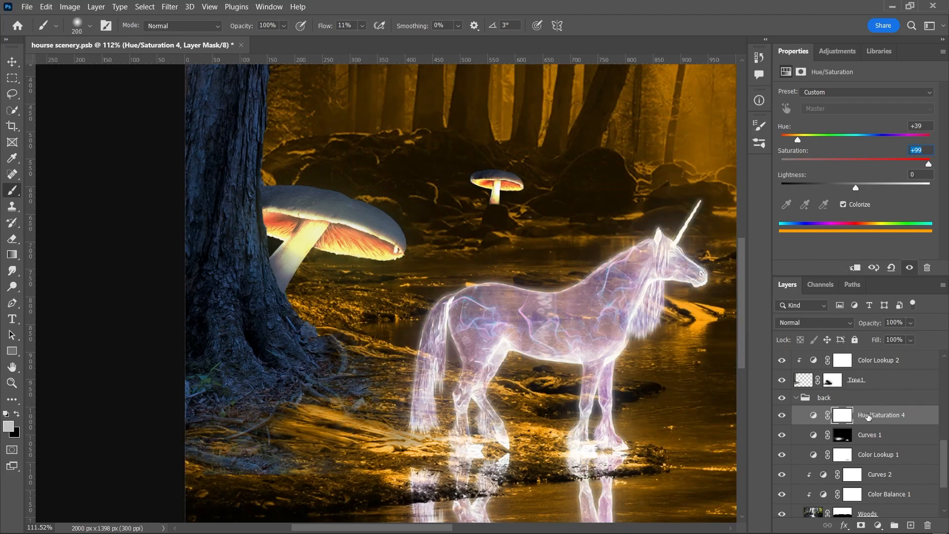
# Move the Hue/Saturation 4 layer above Color Lookup 2 and set its lightness to +4
pyautogui.moveTo(895, 352); pyautogui.dragTo(895, 389)
pyautogui.hscroll(4, 564, 399)
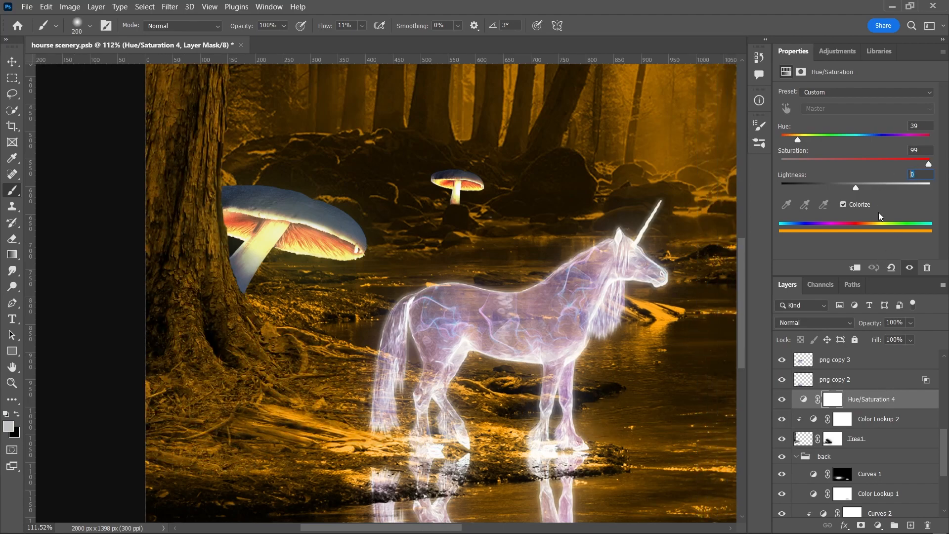
pyautogui.write('4')
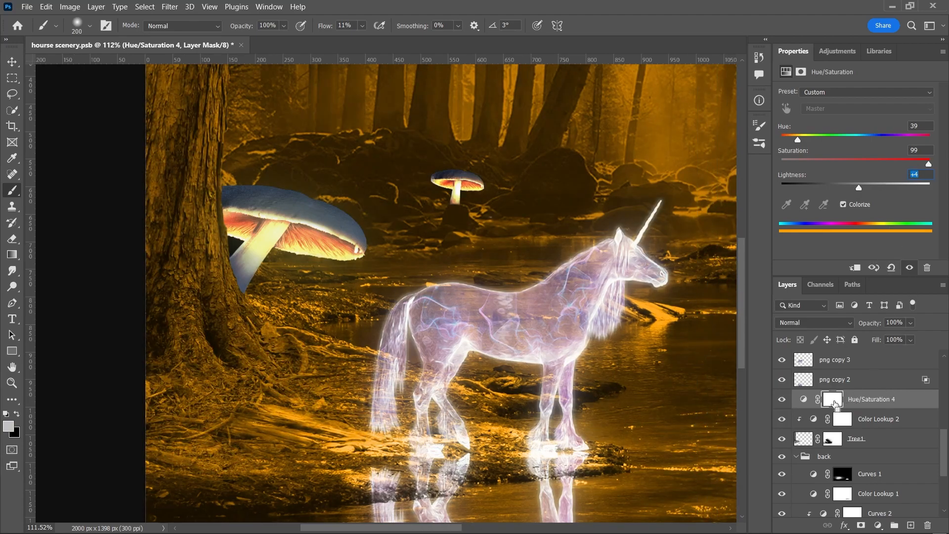
# Invert the Hue/Saturation 4 mask and paint light grey at 11% flow around the mushroom bases to add a warm glow
pyautogui.hotkey('ctrl', 'i')
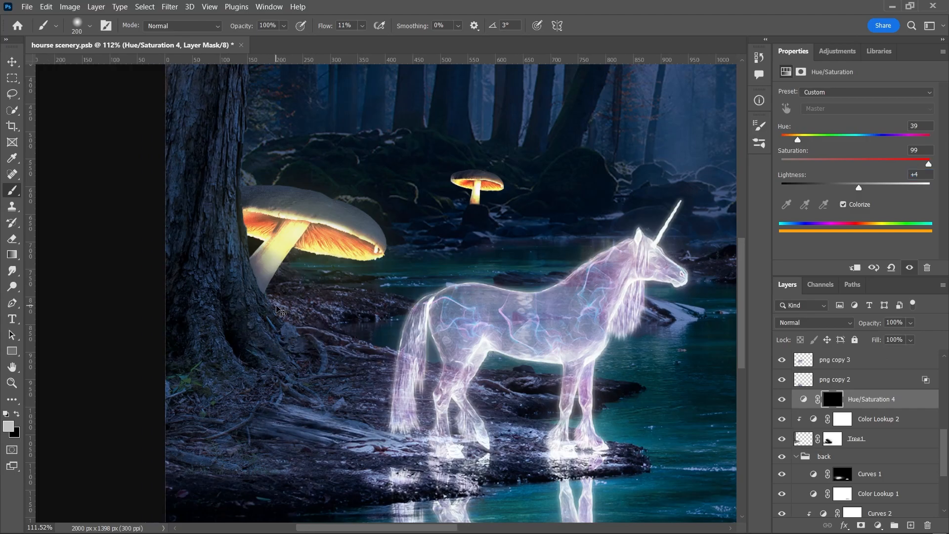
pyautogui.scroll(5, 287, 311)
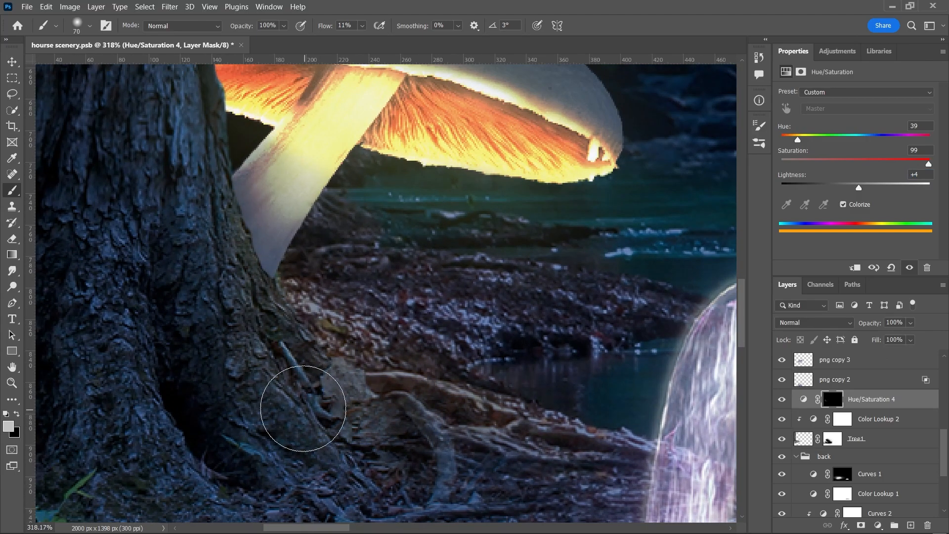
pyautogui.scroll(-4, 343, 435)
pyautogui.scroll(6, 613, 232)
pyautogui.moveTo(517, 394); pyautogui.dragTo(376, 390)
pyautogui.scroll(-2, 377, 346)
pyautogui.scroll(-6, 504, 265)
pyautogui.scroll(3, 347, 309)
pyautogui.scroll(6, 352, 300)
pyautogui.press('[')
pyautogui.press('[')
pyautogui.press('[')
pyautogui.press('[')
pyautogui.press('[')
pyautogui.press('[')
pyautogui.press('[')
pyautogui.scroll(-10, 415, 271)
pyautogui.scroll(9, 177, 297)
pyautogui.scroll(-10, 306, 301)
pyautogui.scroll(-5, 851, 451)
# Paint black on the Color Lookup 2 mask with a 50 px brush over the tree trunk beside the large mushroom's stem
pyautogui.click(782, 416)
pyautogui.click(782, 416)
pyautogui.scroll(2, 784, 413)
pyautogui.click(782, 372)
pyautogui.click(842, 372)
pyautogui.scroll(10, 316, 333)
pyautogui.press('x')
pyautogui.press(']')
pyautogui.press(']')
pyautogui.press(']')
pyautogui.press(']')
pyautogui.press(']')
pyautogui.press(']')
pyautogui.press(']')
pyautogui.press(']')
pyautogui.press(']')
pyautogui.press(']')
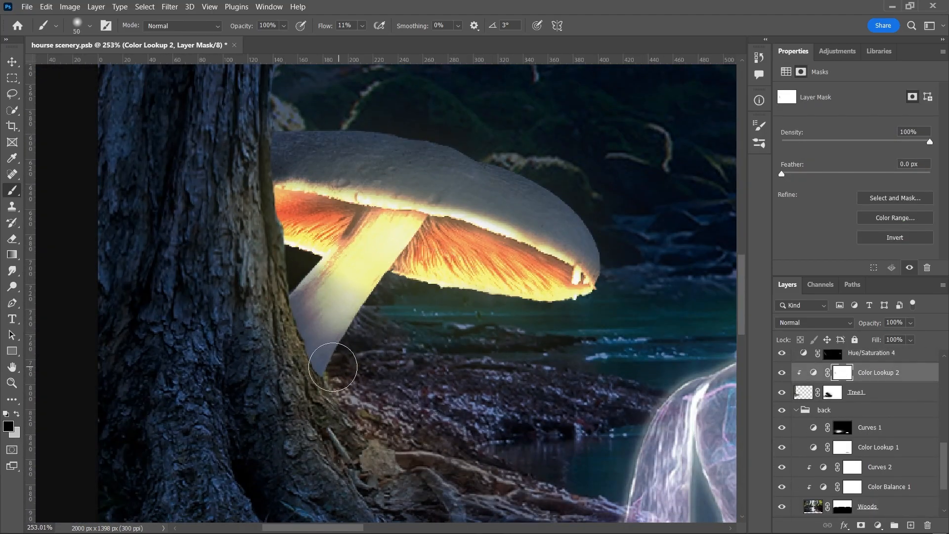
# Select the Color Lookup 1 mask and paint black over the ground near the mushrooms to lift its dark blue grading
pyautogui.scroll(-10, 356, 365)
pyautogui.scroll(9, 682, 358)
pyautogui.click(842, 447)
pyautogui.scroll(-8, 559, 411)
# Paint light grey on the Hue/Saturation 4 mask with a 20 px brush along the rock under the mushroom beside the woman
pyautogui.scroll(11, 355, 338)
pyautogui.press('[')
pyautogui.press('[')
pyautogui.press('[')
pyautogui.press('[')
pyautogui.press('[')
pyautogui.press('[')
pyautogui.click(833, 384)
pyautogui.press('x')
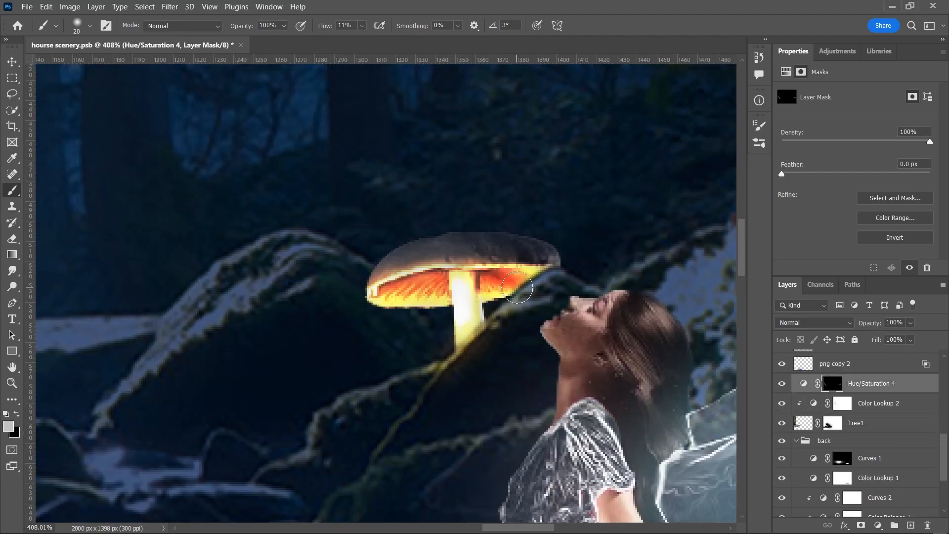
pyautogui.scroll(-8, 509, 293)
pyautogui.scroll(9, 213, 408)
# Paint black on the Color Lookup 1 mask over the ground around the riverbank mushroom beside the wing
pyautogui.click(843, 478)
pyautogui.press('x')
pyautogui.scroll(-11, 383, 339)
# Duplicate the mushroom 2 group, flip the lower one vertically and move it down about 148 px as a water reflection
pyautogui.scroll(5, 544, 297)
pyautogui.scroll(1, 894, 418)
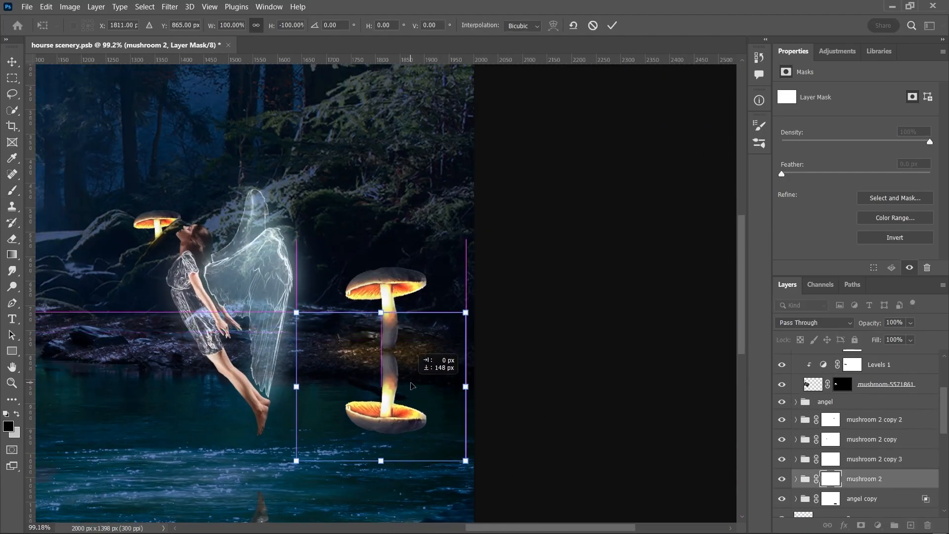
pyautogui.press('Return')
# Select the mushroom 2 copy group in the layer stack
pyautogui.scroll(5, 414, 361)
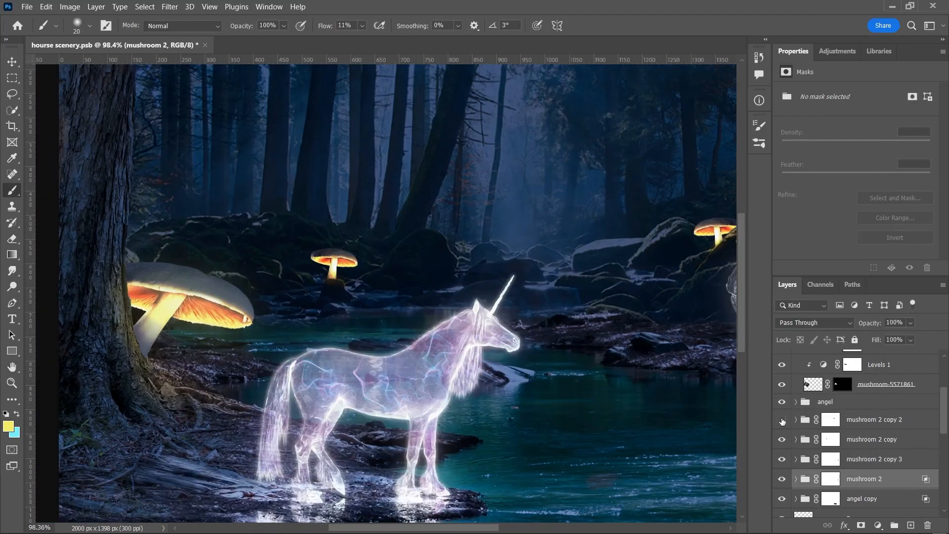
pyautogui.click(876, 443)
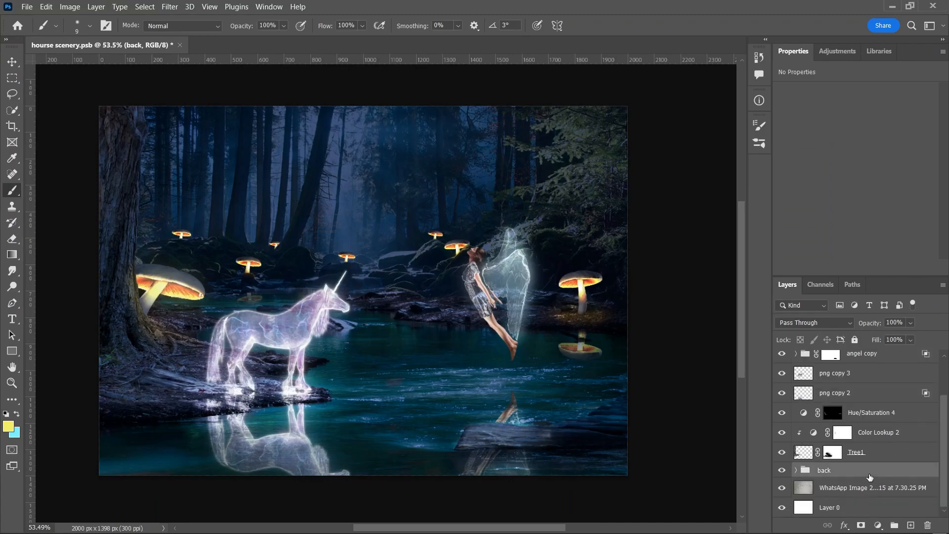
# Add a Levels adjustment clipped to the back group, lower its white output level to 115 and darken the midtones
pyautogui.click(877, 525)
pyautogui.click(869, 355)
pyautogui.click(855, 267)
pyautogui.moveTo(932, 218); pyautogui.dragTo(862, 230)
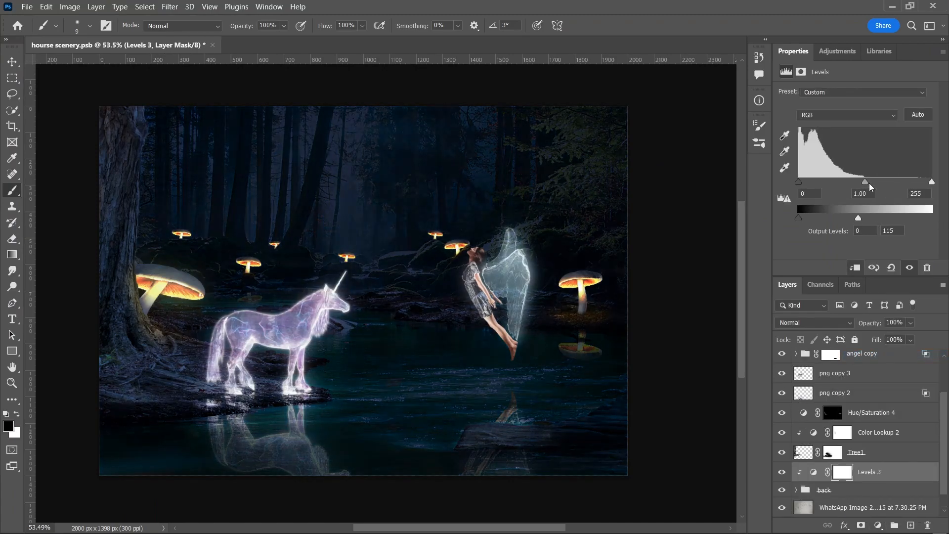
pyautogui.moveTo(866, 182); pyautogui.dragTo(877, 182)
# Paint black on the Levels 3 mask over the river with a large, flattened soft brush at 14% flow
pyautogui.click(842, 472)
pyautogui.scroll(3, 257, 349)
pyautogui.click(91, 28)
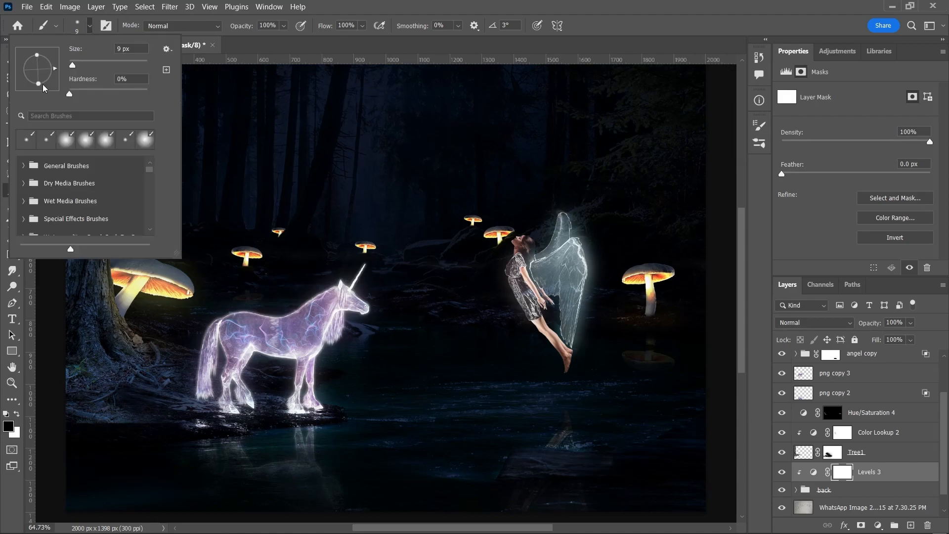
pyautogui.click(478, 47)
pyautogui.moveTo(366, 163); pyautogui.dragTo(444, 144)
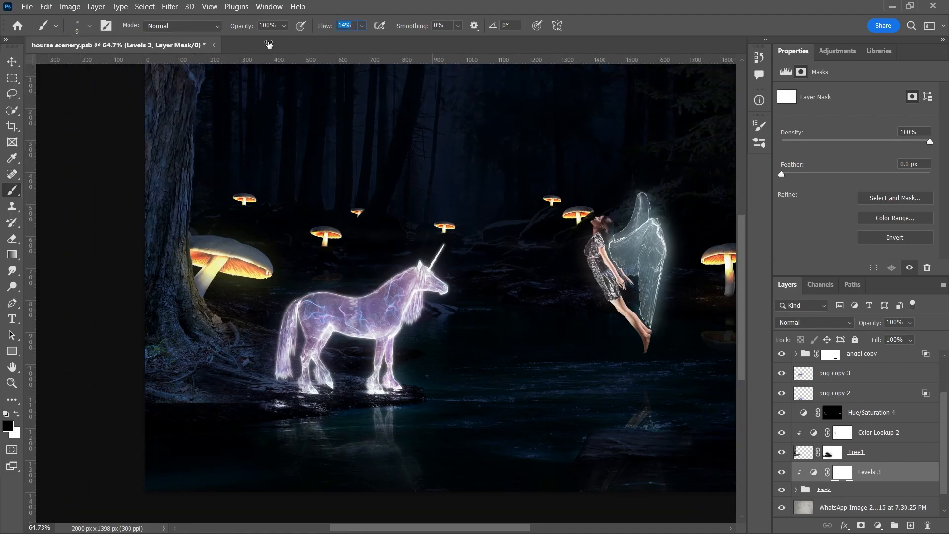
pyautogui.press(']')
pyautogui.press(']')
pyautogui.press(']')
pyautogui.press(']')
pyautogui.press(']')
pyautogui.press(']')
pyautogui.press(']')
pyautogui.moveTo(342, 399); pyautogui.dragTo(403, 400)
pyautogui.hscroll(3, 613, 430)
pyautogui.moveTo(613, 430); pyautogui.dragTo(550, 476)
pyautogui.moveTo(449, 423)
pyautogui.mouseDown()
pyautogui.moveTo(260, 402)
pyautogui.moveTo(318, 498)
pyautogui.moveTo(545, 465)
pyautogui.mouseUp()
# Enlarge the brush and paint more black on the Levels 3 mask to restore brightness across the foreground water
pyautogui.press('[')
pyautogui.press(']')
pyautogui.press(']')
pyautogui.press(']')
pyautogui.press(']')
pyautogui.press(']')
pyautogui.moveTo(343, 477)
pyautogui.mouseDown()
pyautogui.moveTo(262, 424)
pyautogui.moveTo(328, 480)
pyautogui.mouseUp()
pyautogui.moveTo(604, 296); pyautogui.dragTo(545, 377)
# Paint black on the Levels 3 mask around the riverbank mushroom beside the wing and its reflection, using a smaller flattened brush
pyautogui.scroll(5, 545, 377)
pyautogui.press('[')
pyautogui.press('[')
pyautogui.press('[')
pyautogui.press('[')
pyautogui.press('[')
pyautogui.press('[')
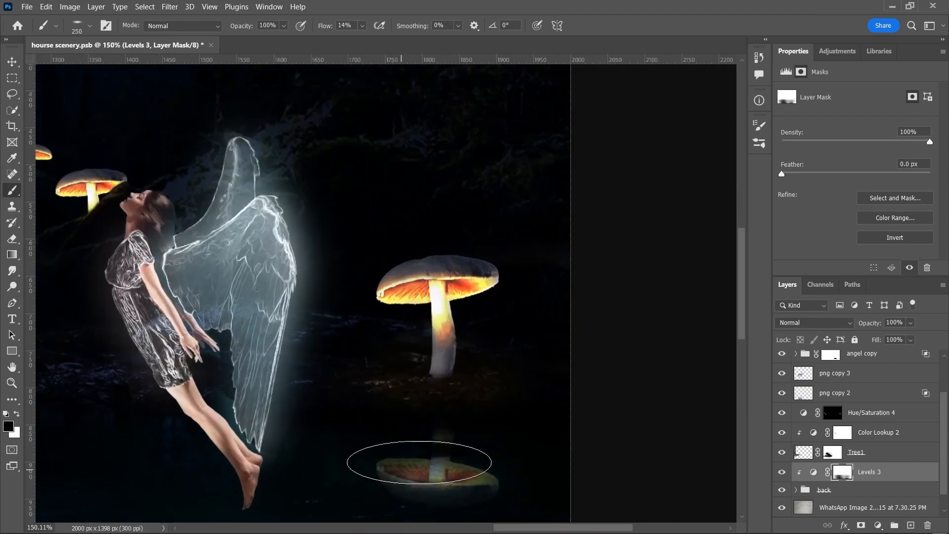
pyautogui.moveTo(404, 467)
pyautogui.mouseDown()
pyautogui.moveTo(358, 390)
pyautogui.moveTo(454, 348)
pyautogui.mouseUp()
# Paint black on the Levels 3 mask with a 50 px brush along the rock under the mushroom above the unicorn's horn
pyautogui.scroll(-3, 593, 304)
pyautogui.scroll(7, 406, 334)
pyautogui.moveTo(276, 250)
pyautogui.mouseDown()
pyautogui.moveTo(407, 334)
pyautogui.moveTo(474, 265)
pyautogui.mouseUp()
pyautogui.moveTo(242, 214)
pyautogui.mouseDown()
pyautogui.moveTo(282, 214)
pyautogui.moveTo(311, 230)
pyautogui.mouseUp()
pyautogui.moveTo(642, 335); pyautogui.dragTo(588, 349)
pyautogui.moveTo(276, 357); pyautogui.dragTo(341, 359)
pyautogui.moveTo(396, 341); pyautogui.dragTo(350, 360)
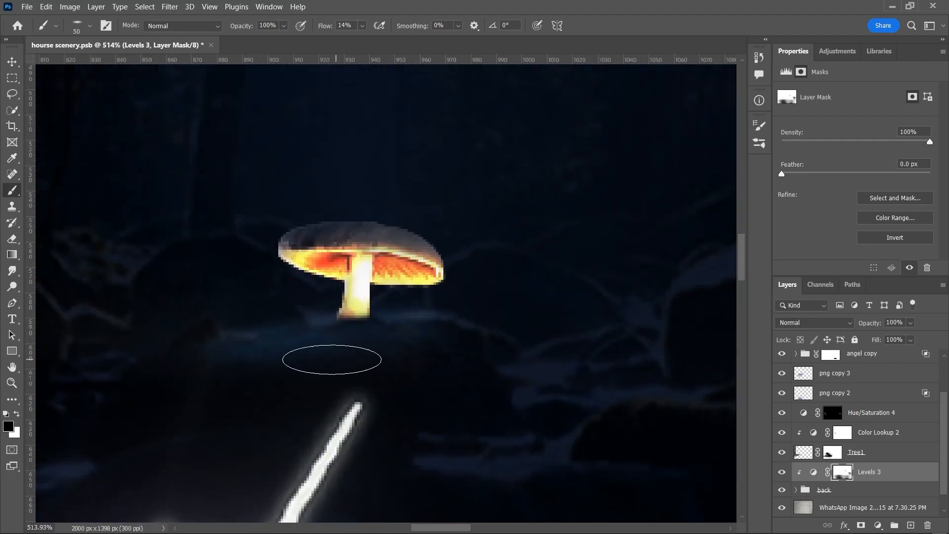
pyautogui.moveTo(454, 383); pyautogui.dragTo(419, 403)
# Paint black on the Levels 3 mask around the other small mushrooms on the background rocks
pyautogui.moveTo(145, 482); pyautogui.dragTo(214, 440)
pyautogui.scroll(7, 214, 440)
pyautogui.moveTo(316, 404)
pyautogui.mouseDown()
pyautogui.moveTo(245, 406)
pyautogui.moveTo(298, 307)
pyautogui.mouseUp()
pyautogui.scroll(-11, 291, 326)
pyautogui.moveTo(237, 316); pyautogui.dragTo(349, 337)
pyautogui.scroll(-5, 328, 328)
pyautogui.scroll(2, 860, 420)
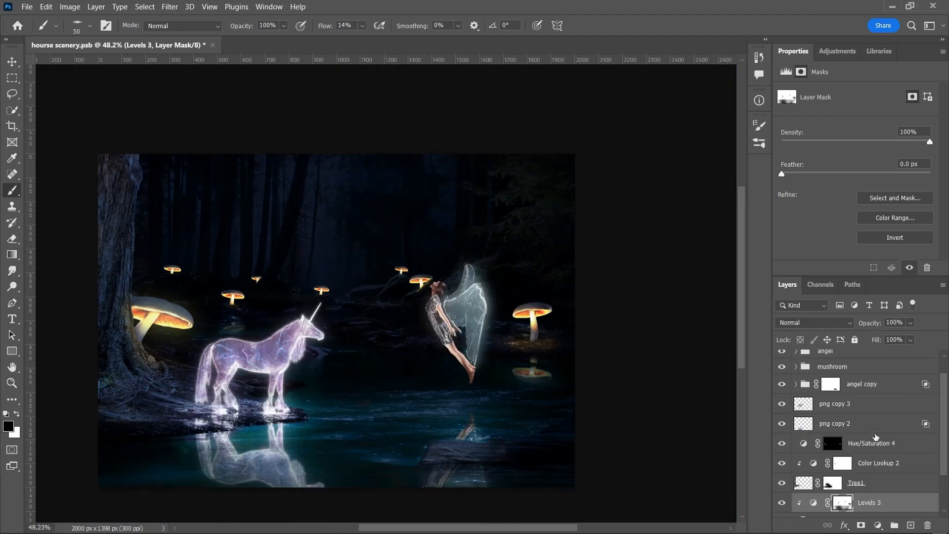
# Add a Levels adjustment clipped to Tree1 above Color Lookup 2 and lower its white output level to 71
pyautogui.click(875, 463)
pyautogui.click(878, 525)
pyautogui.click(870, 355)
pyautogui.moveTo(920, 223); pyautogui.dragTo(847, 231)
# Paint black on the Levels 4 mask around the large mushroom and the ground below the tree, enlarging the brush to 400 px
pyautogui.moveTo(188, 307); pyautogui.dragTo(299, 307)
pyautogui.scroll(4, 299, 307)
pyautogui.moveTo(299, 306)
pyautogui.mouseDown()
pyautogui.moveTo(338, 361)
pyautogui.moveTo(339, 320)
pyautogui.mouseUp()
pyautogui.press(']')
pyautogui.press(']')
pyautogui.press(']')
pyautogui.press(']')
pyautogui.press(']')
pyautogui.press(']')
pyautogui.press(']')
pyautogui.press(']')
pyautogui.press(']')
pyautogui.press(']')
pyautogui.press(']')
pyautogui.press(']')
pyautogui.press(']')
pyautogui.press(']')
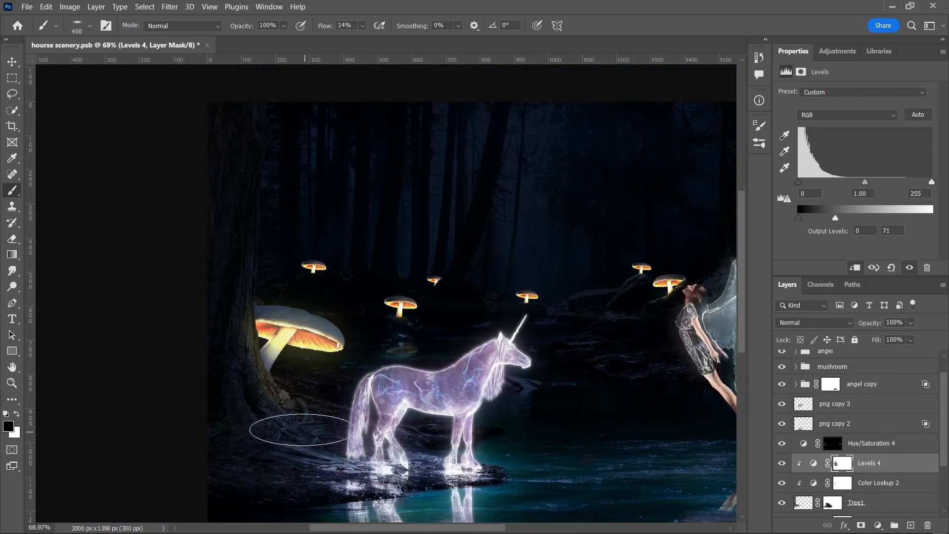
pyautogui.scroll(-2, 270, 364)
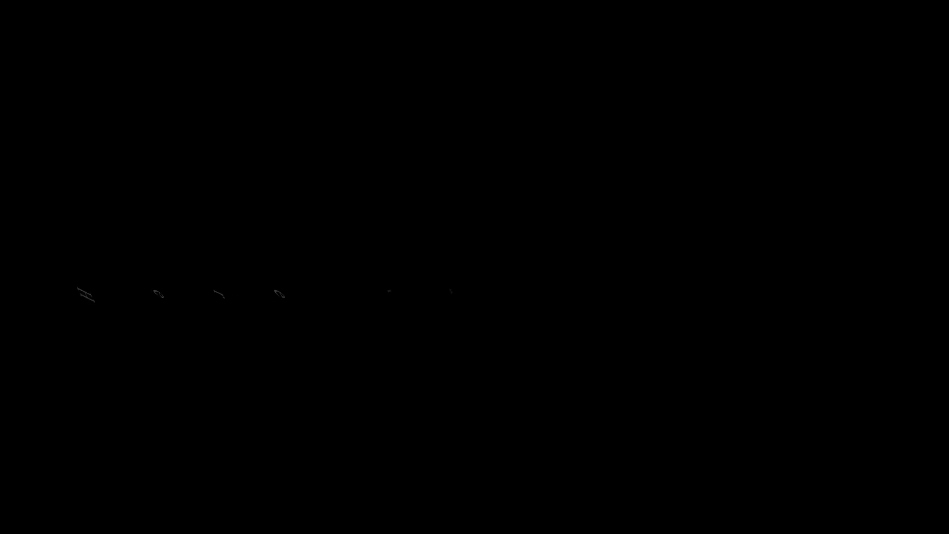